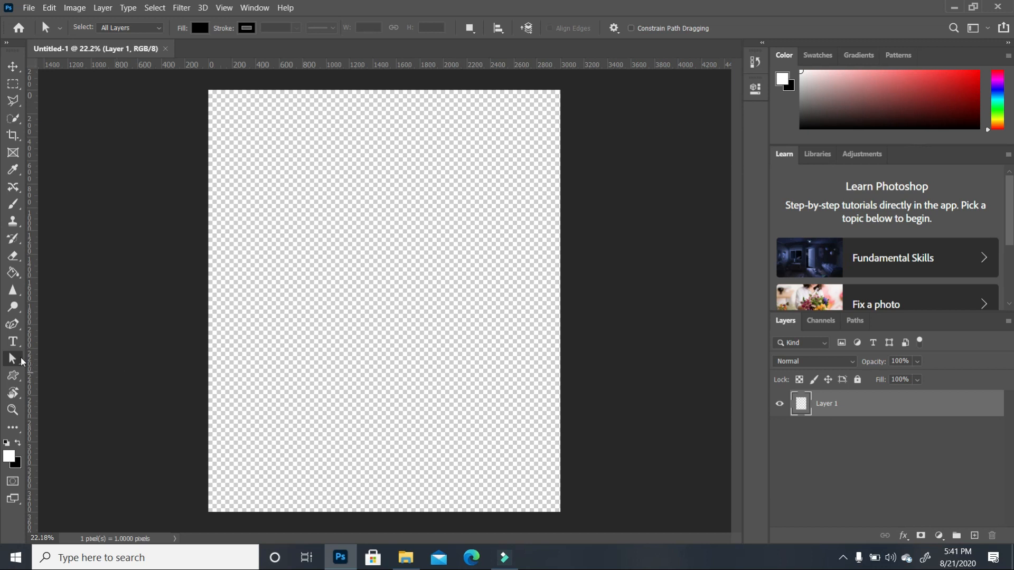
# Fill the blank layer with white and place the red concert crowd photo from the Tutorial folder at the canvas top.
pyautogui.click(13, 274)
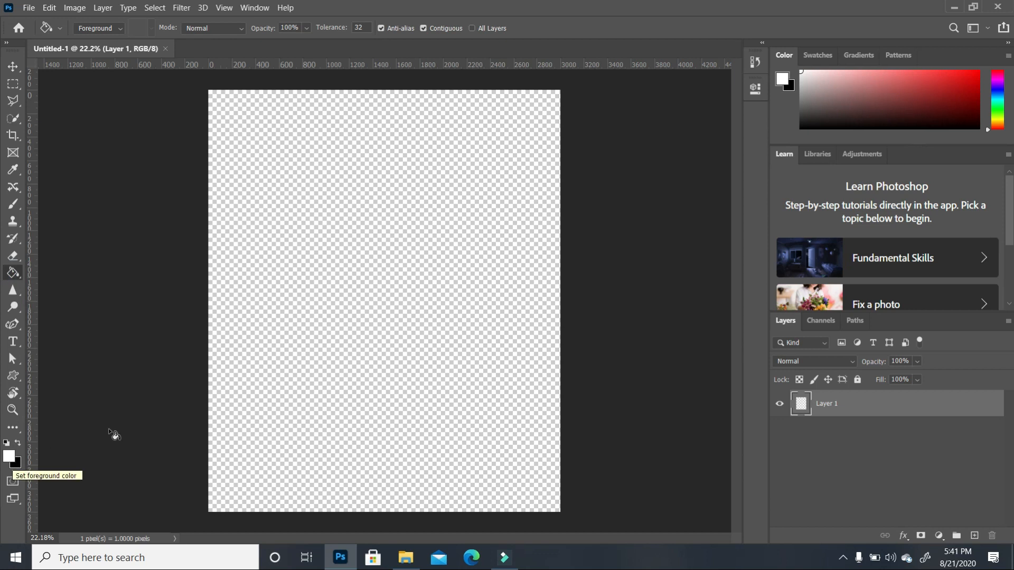
pyautogui.click(371, 326)
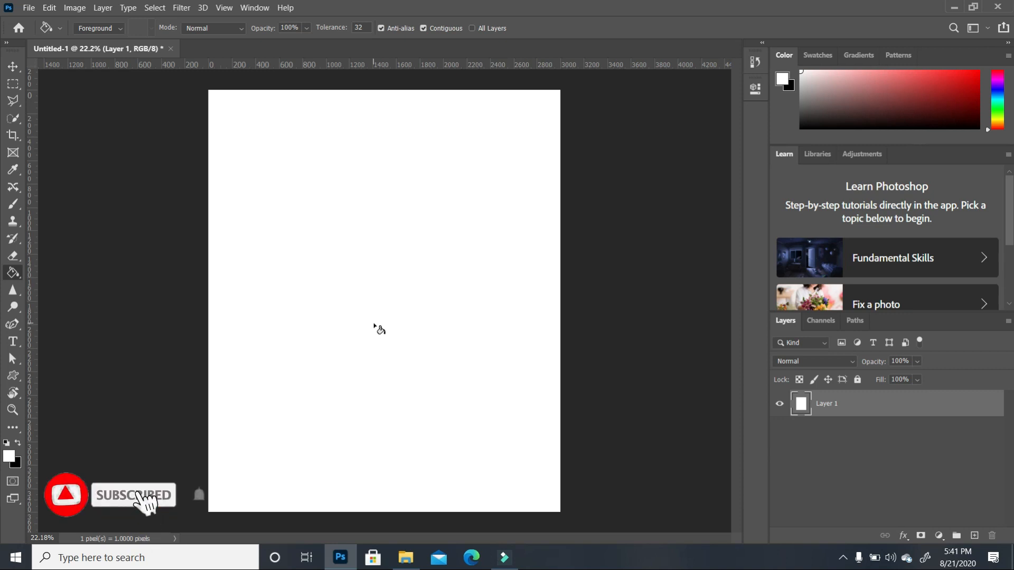
pyautogui.click(408, 560)
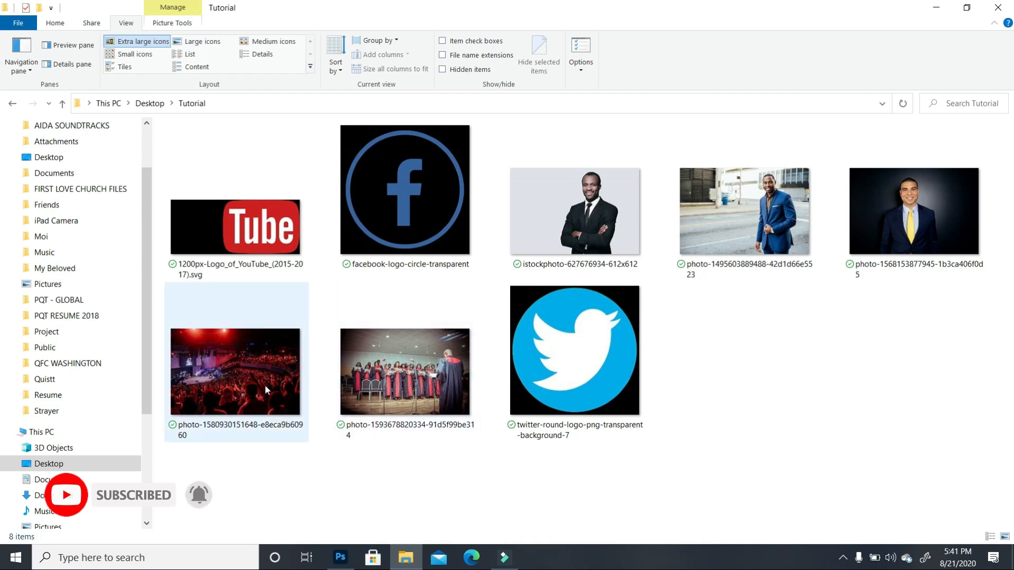
pyautogui.moveTo(264, 385); pyautogui.dragTo(449, 210)
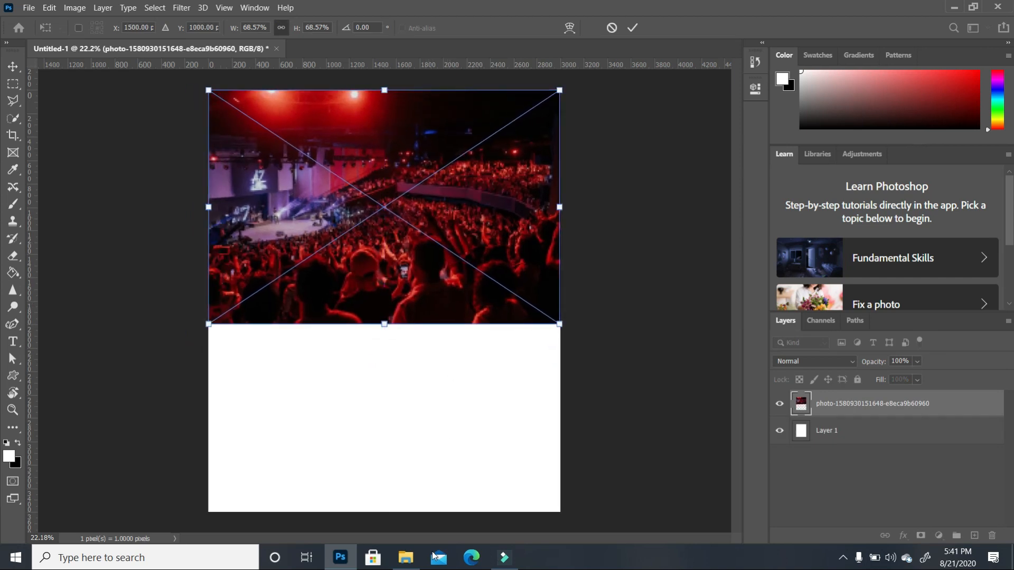
# Place the choir photo from the Tutorial folder and enlarge it to cover the lower half of the canvas.
pyautogui.click(407, 561)
pyautogui.moveTo(405, 380); pyautogui.dragTo(397, 451)
pyautogui.moveTo(458, 352); pyautogui.dragTo(565, 479)
pyautogui.scroll(-3, 433, 216)
pyautogui.moveTo(424, 397); pyautogui.dragTo(391, 413)
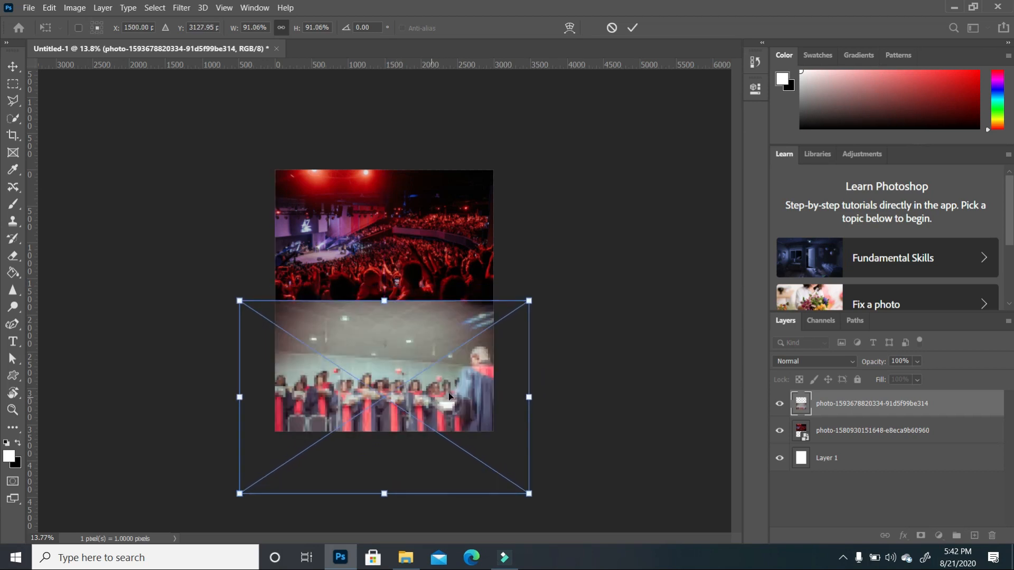
pyautogui.moveTo(242, 299); pyautogui.dragTo(239, 293)
pyautogui.press('Return')
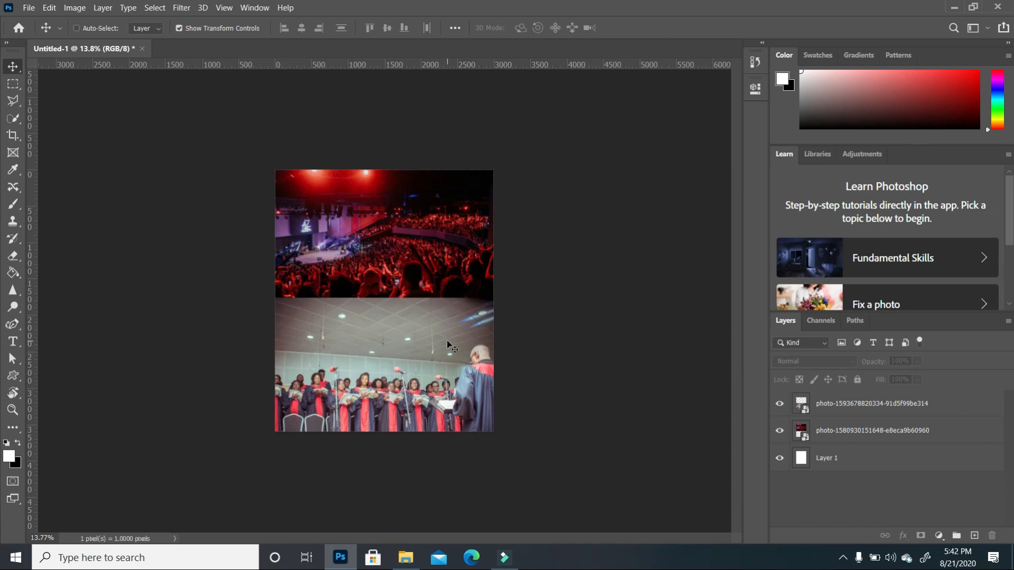
# Select the choir photo layer and rasterize its smart object for erasing.
pyautogui.hotkey('ctrl', '+')
pyautogui.keyDown('ctrl'); pyautogui.click(438, 211); pyautogui.keyUp('ctrl')
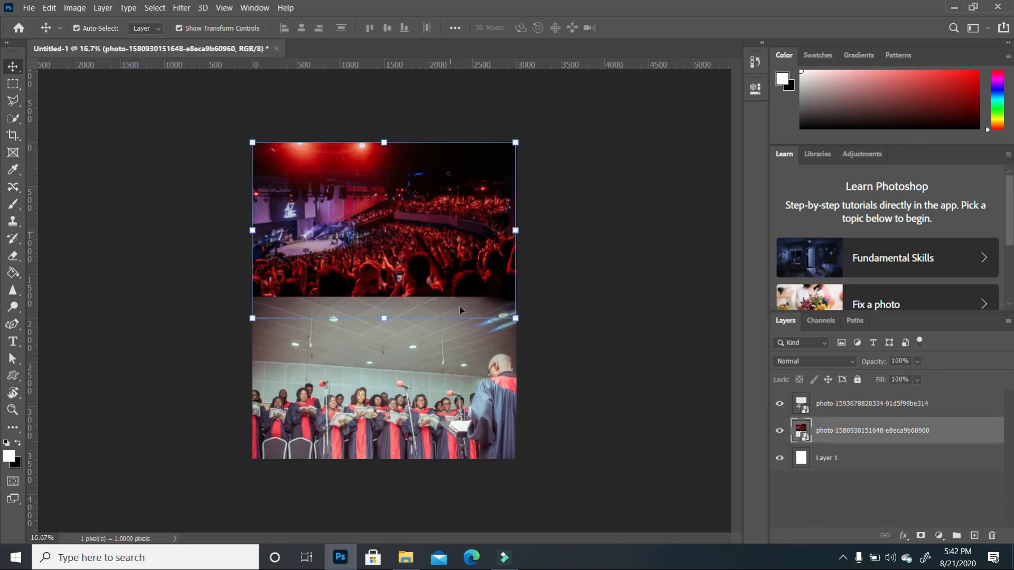
pyautogui.click(455, 379)
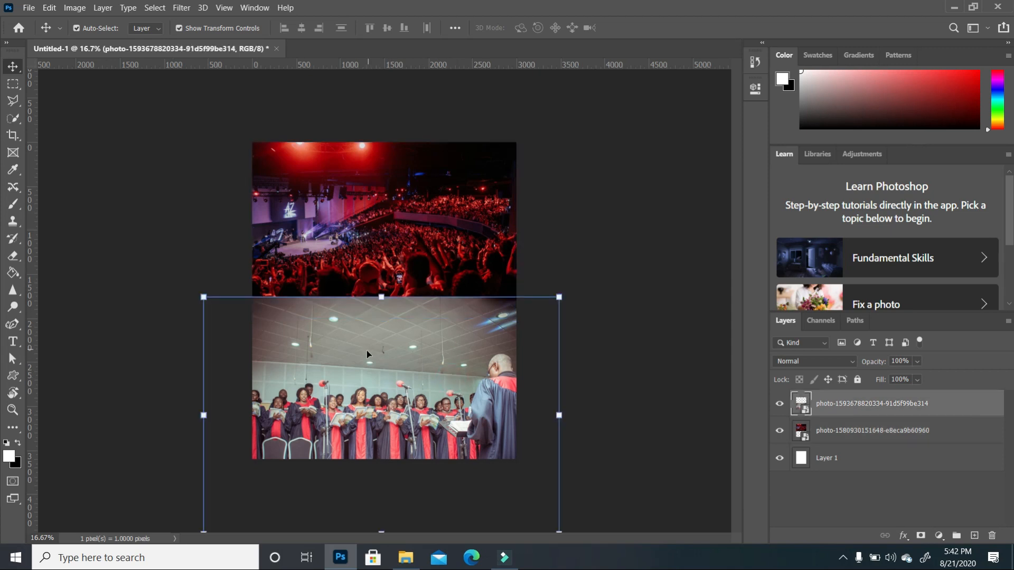
pyautogui.click(13, 256)
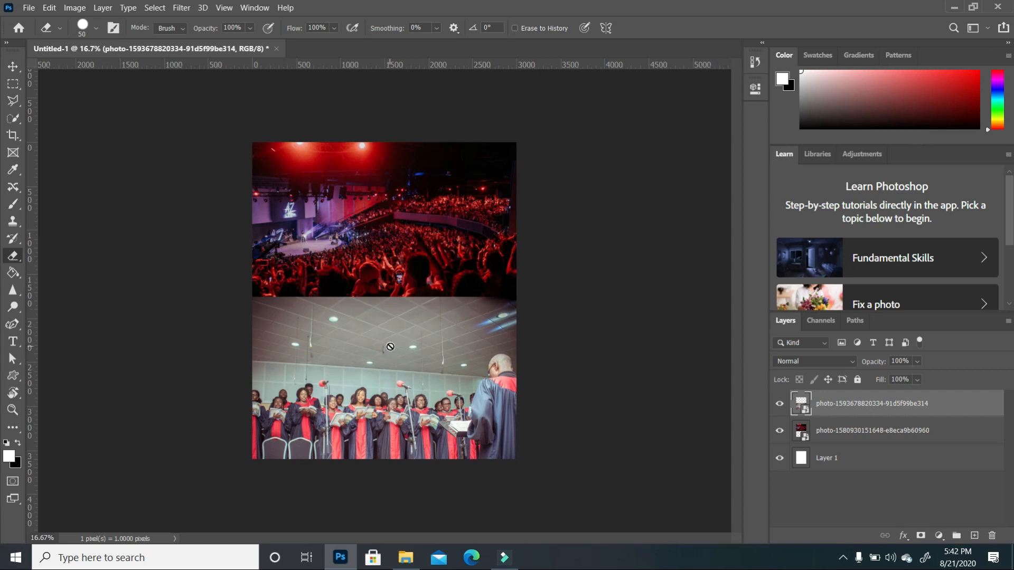
pyautogui.click(390, 347)
pyautogui.click(516, 227)
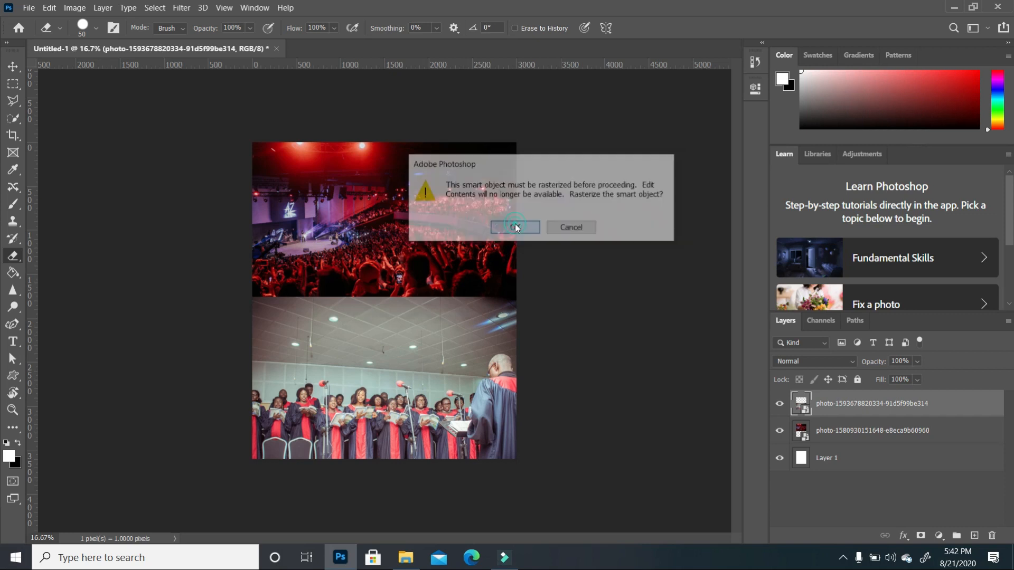
# Set the Eraser to a soft 1102 px brush and erase the choir photo's upper edge.
pyautogui.click(96, 28)
pyautogui.moveTo(95, 70); pyautogui.dragTo(153, 73)
pyautogui.click(616, 200)
pyautogui.moveTo(539, 288)
pyautogui.mouseDown()
pyautogui.moveTo(435, 254)
pyautogui.moveTo(359, 254)
pyautogui.moveTo(399, 242)
pyautogui.moveTo(281, 246)
pyautogui.moveTo(245, 260)
pyautogui.moveTo(502, 230)
pyautogui.mouseUp()
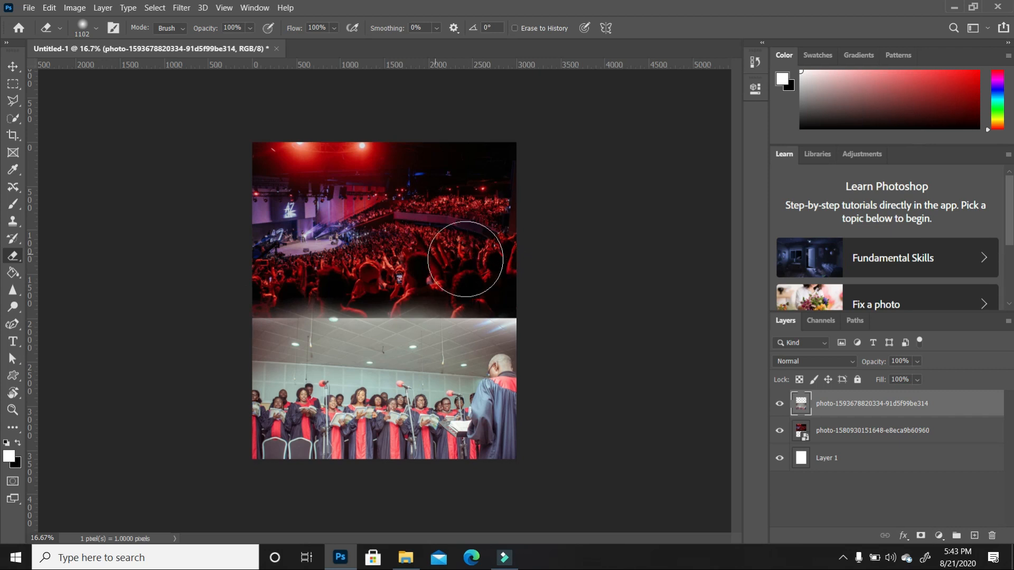
# Enlarge the concert crowd photo from its lower-right corner so it extends behind the choir photo.
pyautogui.click(865, 433)
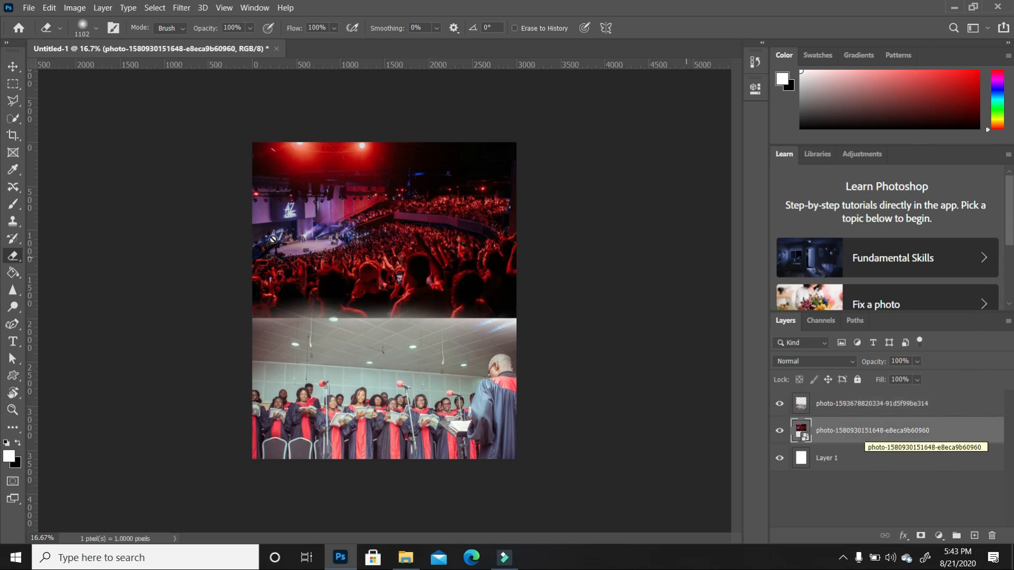
pyautogui.click(11, 65)
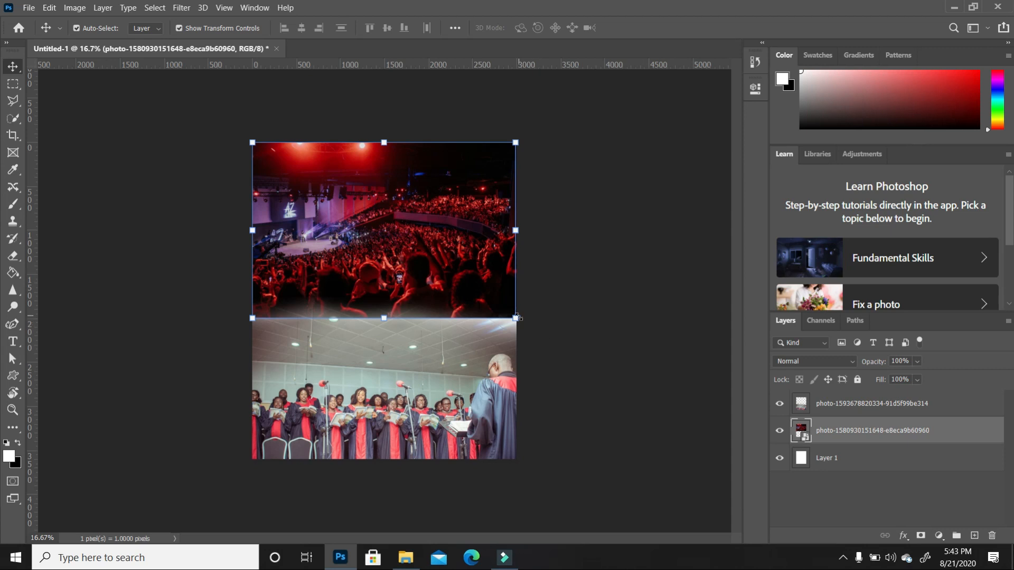
pyautogui.moveTo(517, 317); pyautogui.dragTo(603, 397)
pyautogui.press('Return')
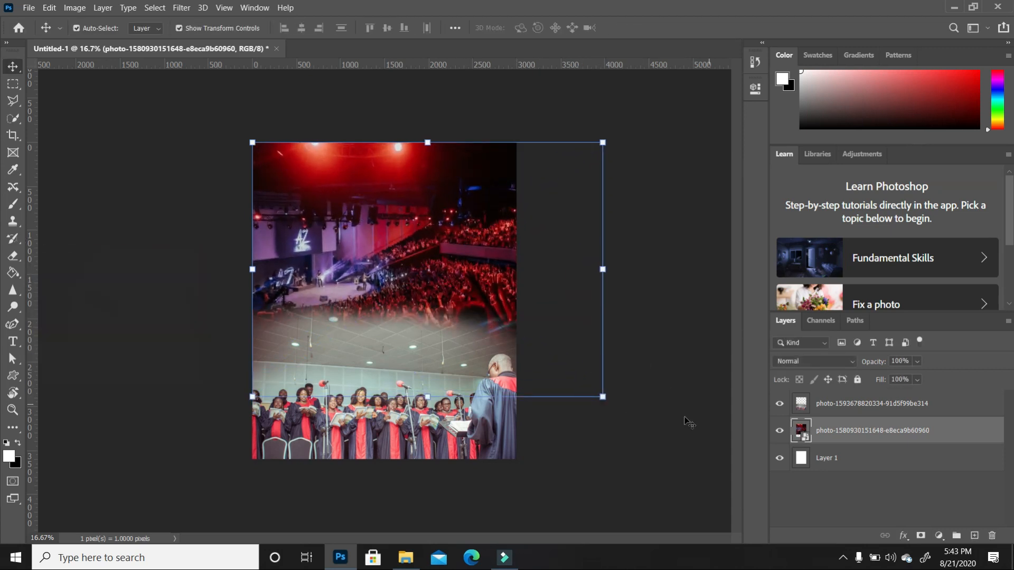
# Erase the ceiling area of the choir photo to blend it into the crowd.
pyautogui.click(861, 403)
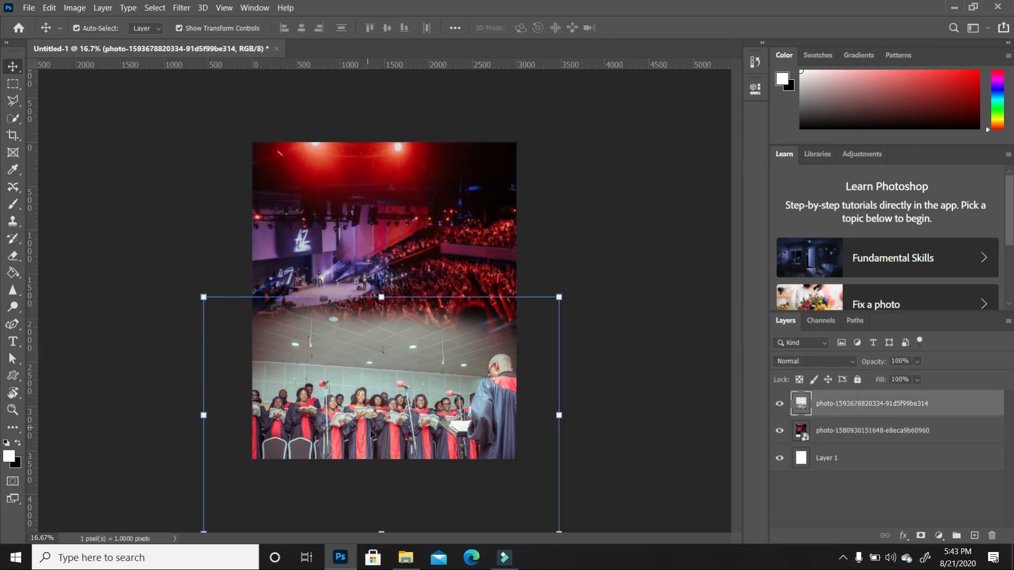
pyautogui.click(14, 259)
pyautogui.moveTo(506, 287)
pyautogui.mouseDown()
pyautogui.moveTo(307, 278)
pyautogui.moveTo(380, 258)
pyautogui.moveTo(209, 278)
pyautogui.moveTo(327, 257)
pyautogui.moveTo(239, 277)
pyautogui.moveTo(367, 266)
pyautogui.moveTo(423, 275)
pyautogui.moveTo(331, 300)
pyautogui.moveTo(245, 283)
pyautogui.moveTo(429, 282)
pyautogui.moveTo(380, 300)
pyautogui.moveTo(297, 292)
pyautogui.moveTo(456, 297)
pyautogui.moveTo(416, 300)
pyautogui.moveTo(597, 240)
pyautogui.mouseUp()
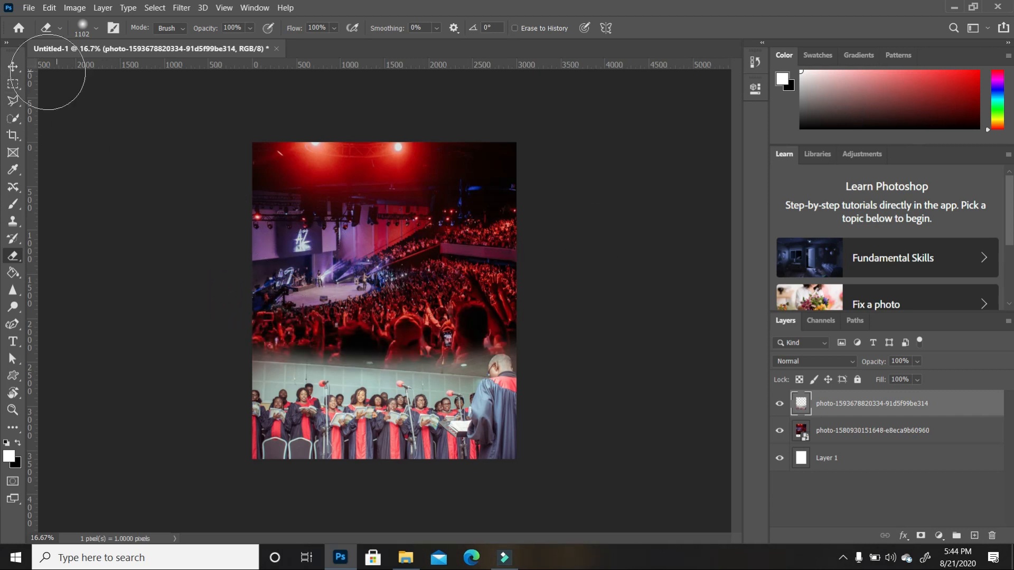
# Enlarge the concert crowd photo further so it reaches almost to the bottom of the canvas.
pyautogui.click(13, 66)
pyautogui.click(255, 144)
pyautogui.moveTo(603, 397); pyautogui.dragTo(668, 443)
pyautogui.press('Return')
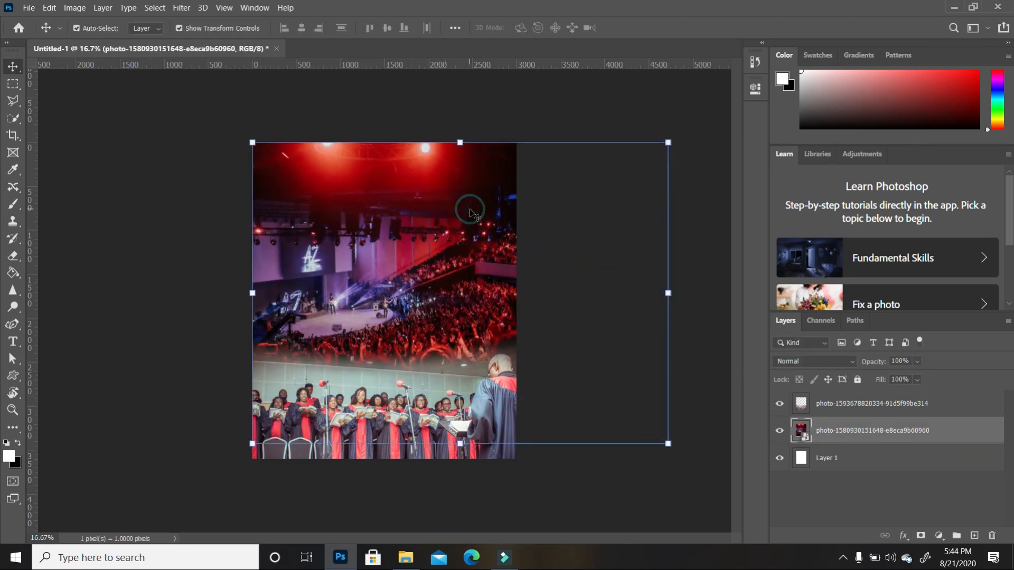
# Set the concert crowd photo layer's opacity to 77%.
pyautogui.click(917, 361)
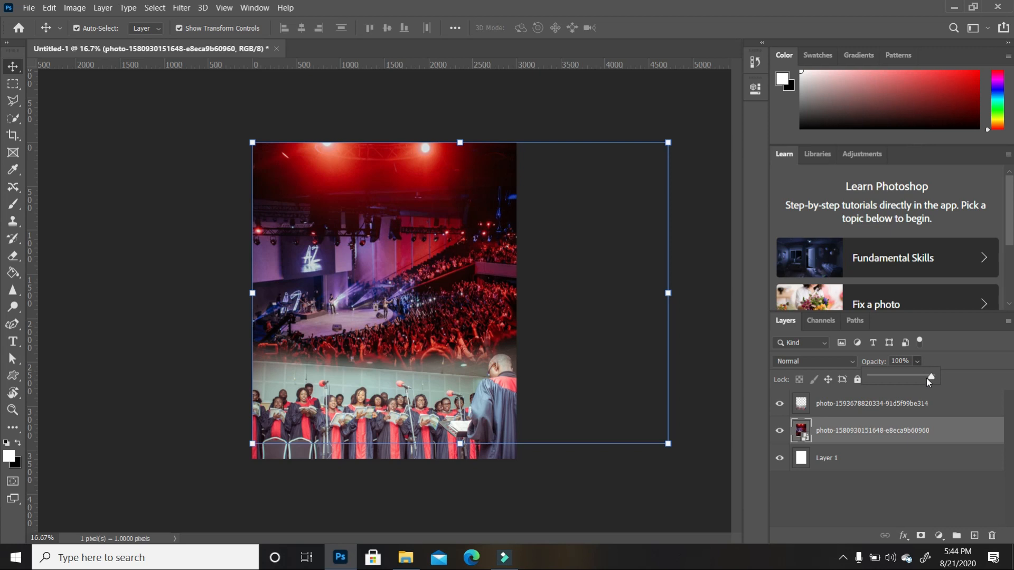
pyautogui.moveTo(912, 380); pyautogui.dragTo(917, 379)
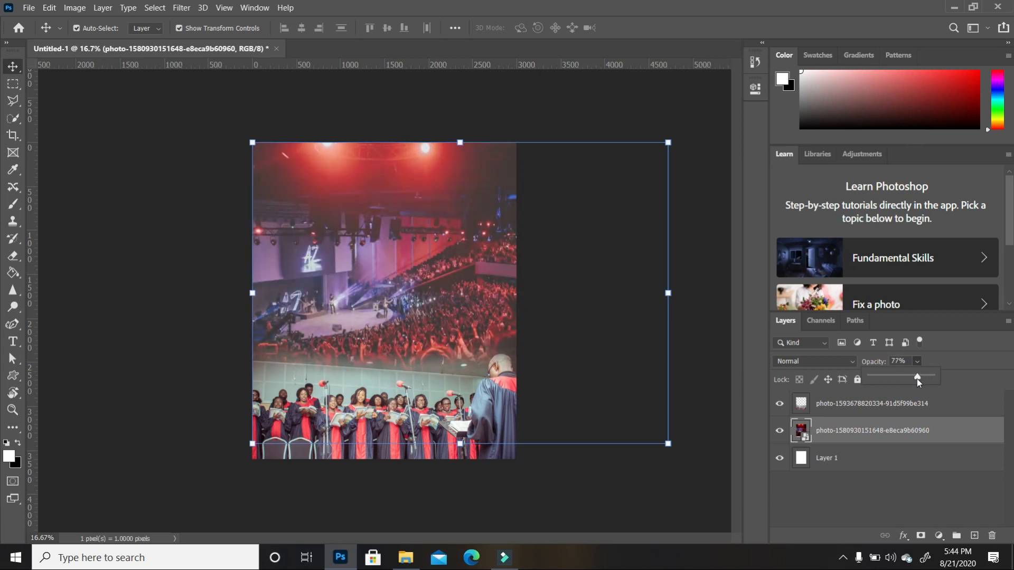
pyautogui.click(581, 496)
pyautogui.click(581, 495)
# Set the choir photo layer's opacity to 52%.
pyautogui.click(412, 449)
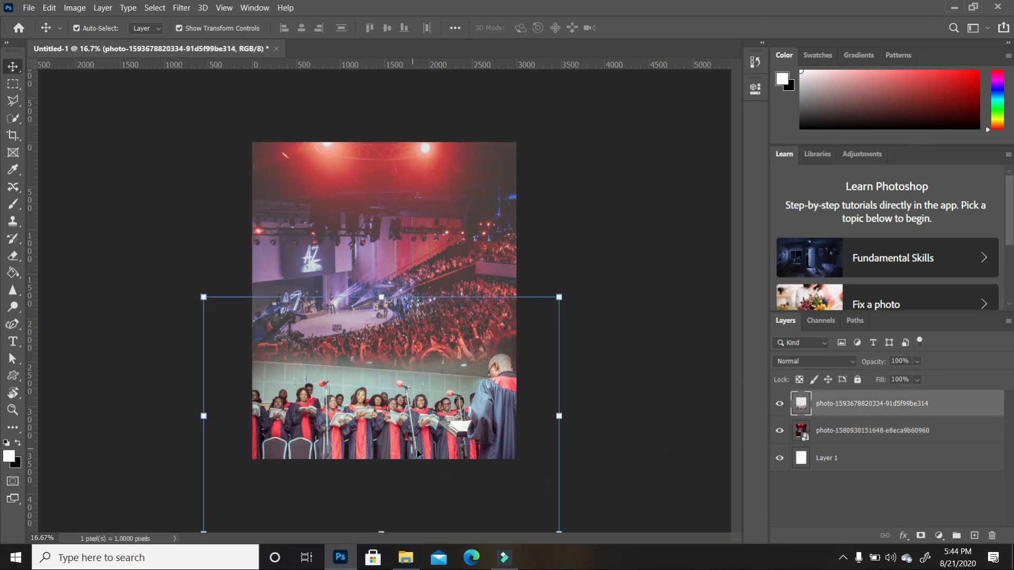
pyautogui.click(917, 361)
pyautogui.moveTo(930, 378); pyautogui.dragTo(904, 382)
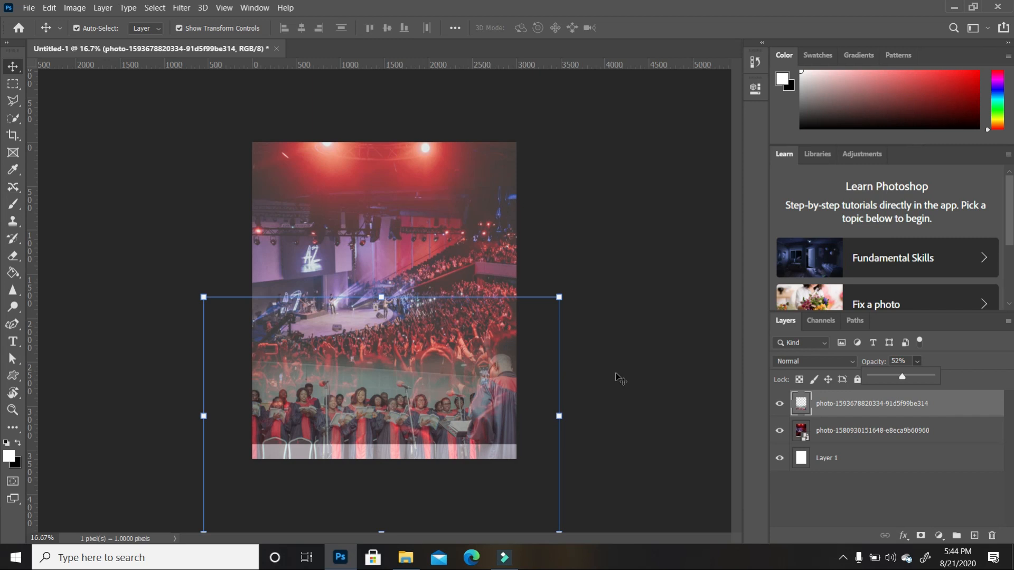
pyautogui.click(633, 357)
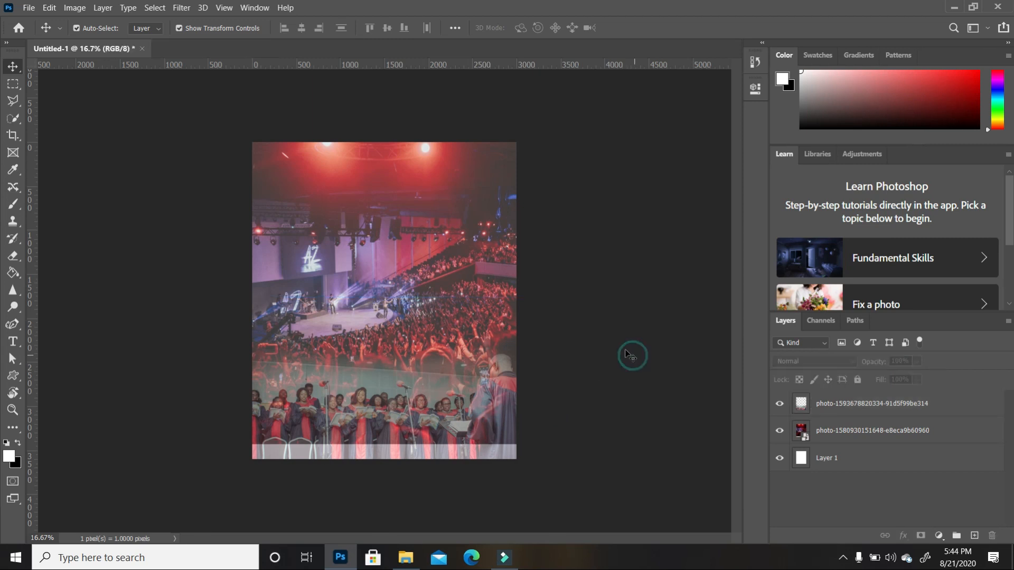
# Rasterize the concert crowd photo layer and softly erase its bottom edge across the canvas width.
pyautogui.click(474, 226)
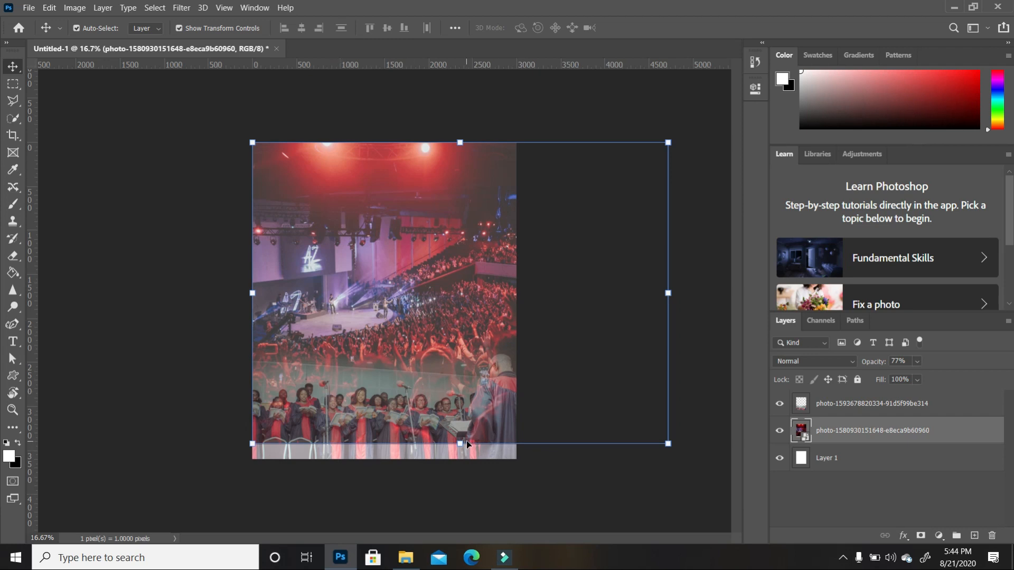
pyautogui.click(12, 256)
pyautogui.click(382, 425)
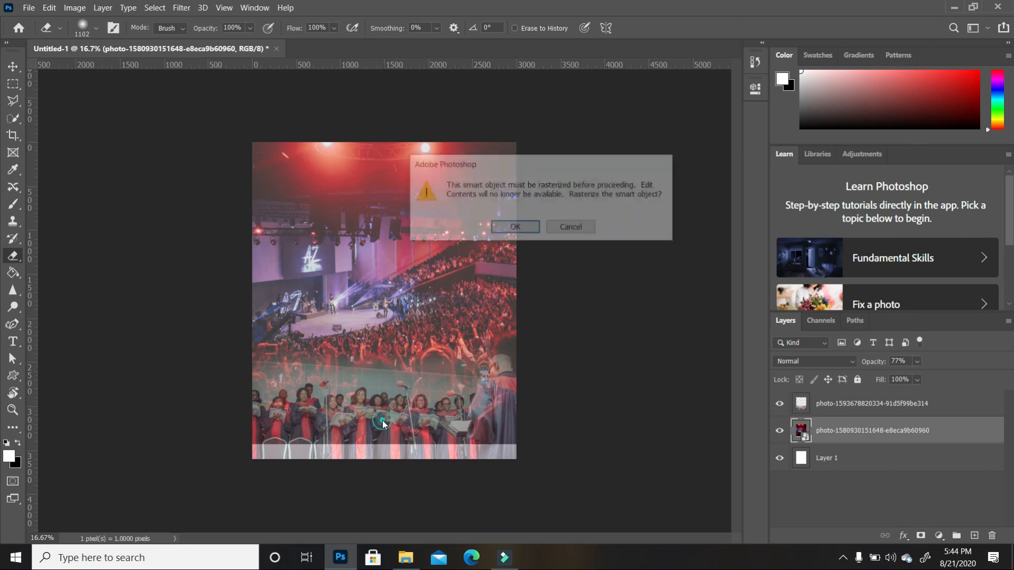
pyautogui.click(518, 228)
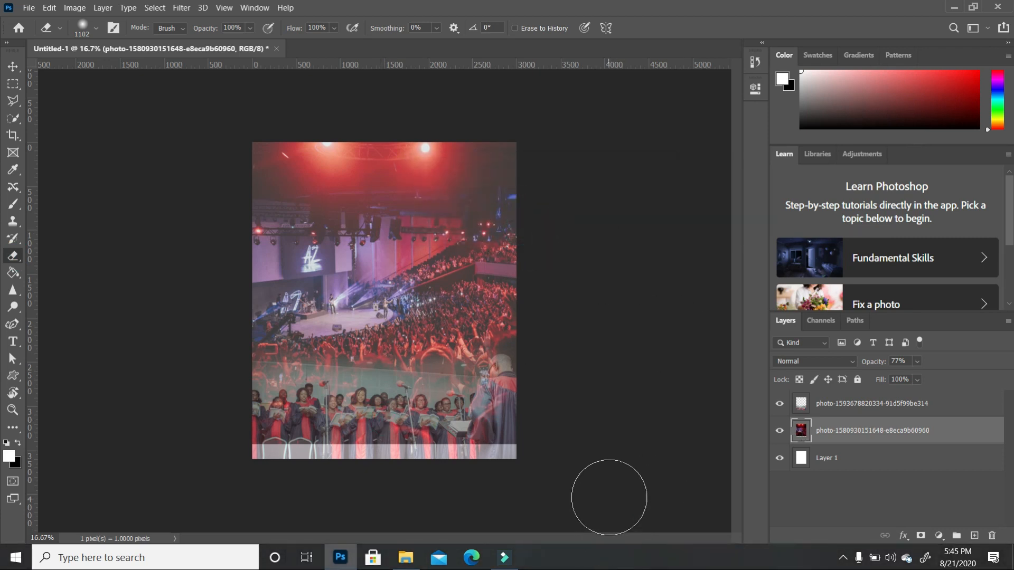
pyautogui.moveTo(584, 490)
pyautogui.mouseDown()
pyautogui.moveTo(560, 468)
pyautogui.moveTo(461, 482)
pyautogui.moveTo(520, 476)
pyautogui.moveTo(323, 478)
pyautogui.moveTo(368, 469)
pyautogui.moveTo(323, 455)
pyautogui.moveTo(272, 464)
pyautogui.moveTo(254, 481)
pyautogui.moveTo(229, 480)
pyautogui.mouseUp()
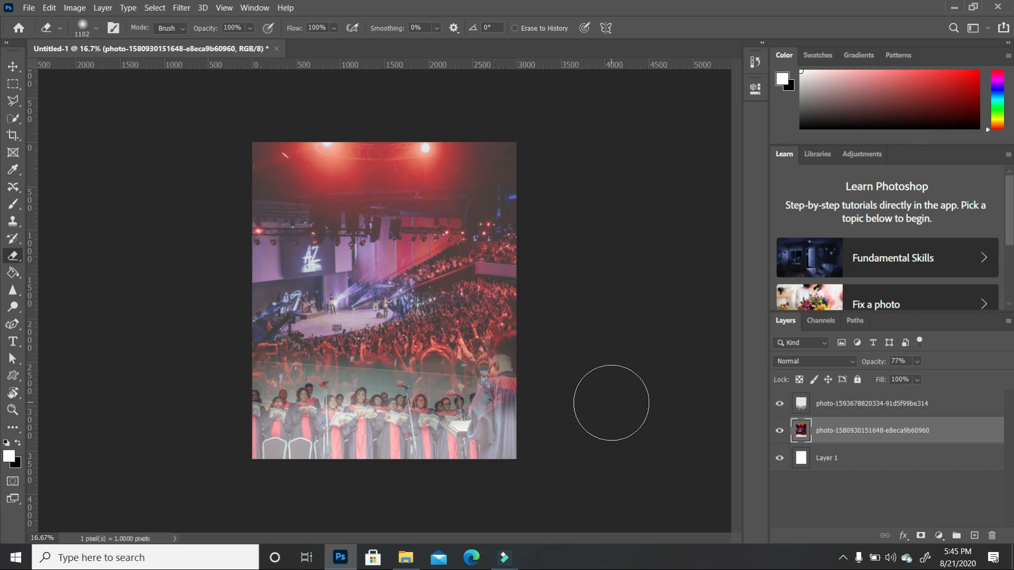
# Set the concert crowd layer's opacity to 88% and erase the part of it overlapping the choir.
pyautogui.press('v')
pyautogui.press('8')
pyautogui.press('8')
pyautogui.press('e')
pyautogui.moveTo(469, 442)
pyautogui.mouseDown()
pyautogui.moveTo(518, 439)
pyautogui.moveTo(400, 407)
pyautogui.moveTo(530, 429)
pyautogui.moveTo(525, 403)
pyautogui.moveTo(507, 442)
pyautogui.mouseUp()
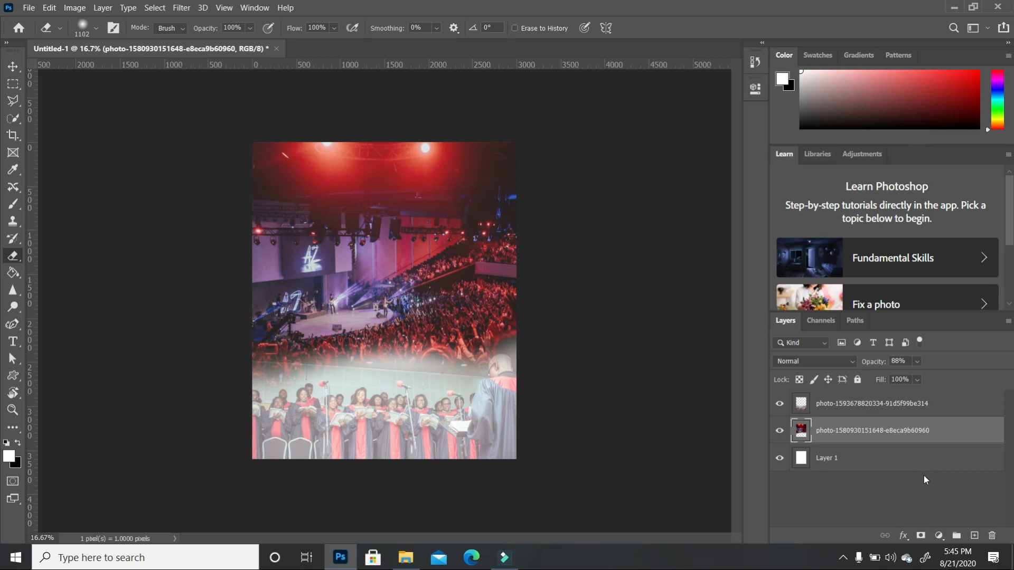
# Add a Gradient fill layer above the choir photo layer.
pyautogui.click(898, 404)
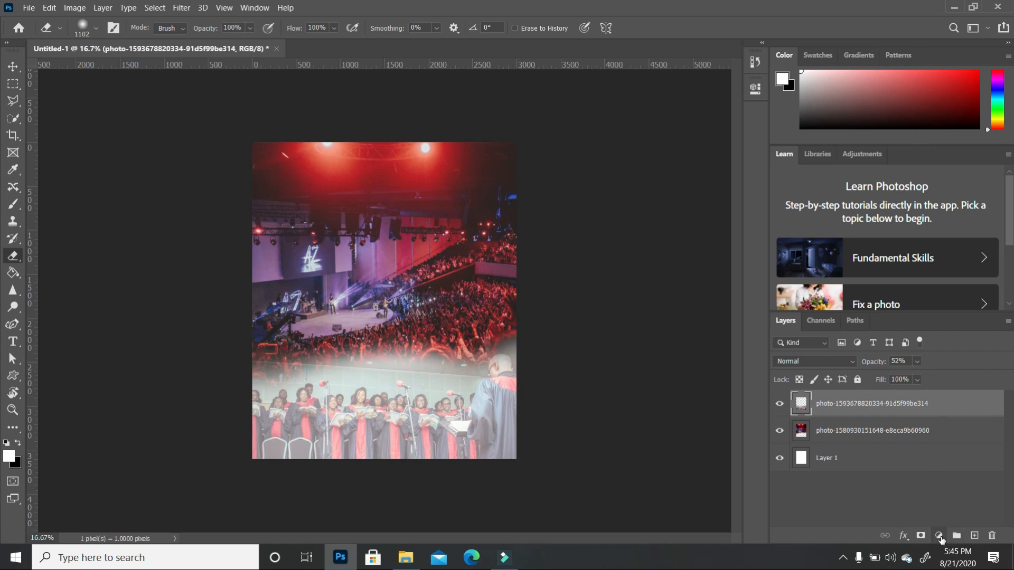
pyautogui.click(939, 536)
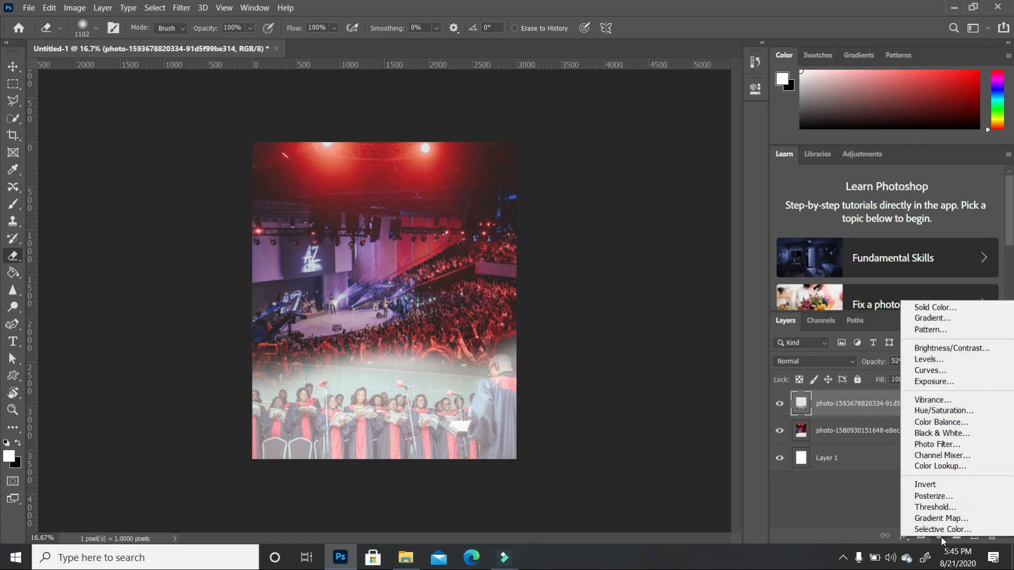
pyautogui.click(940, 320)
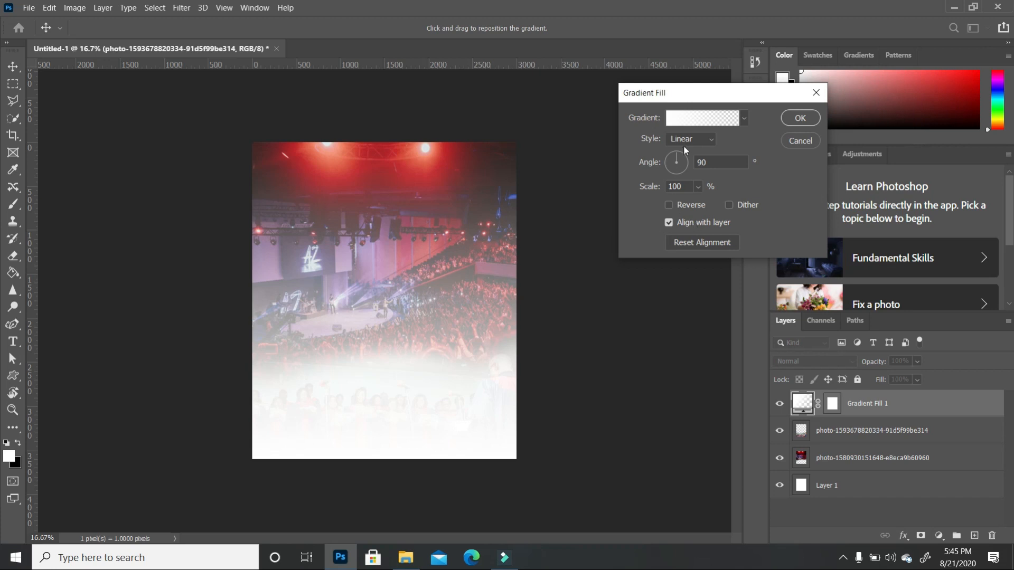
# Change the gradient's starting color stop from white to a dark blue with a hue of about 217°.
pyautogui.click(670, 123)
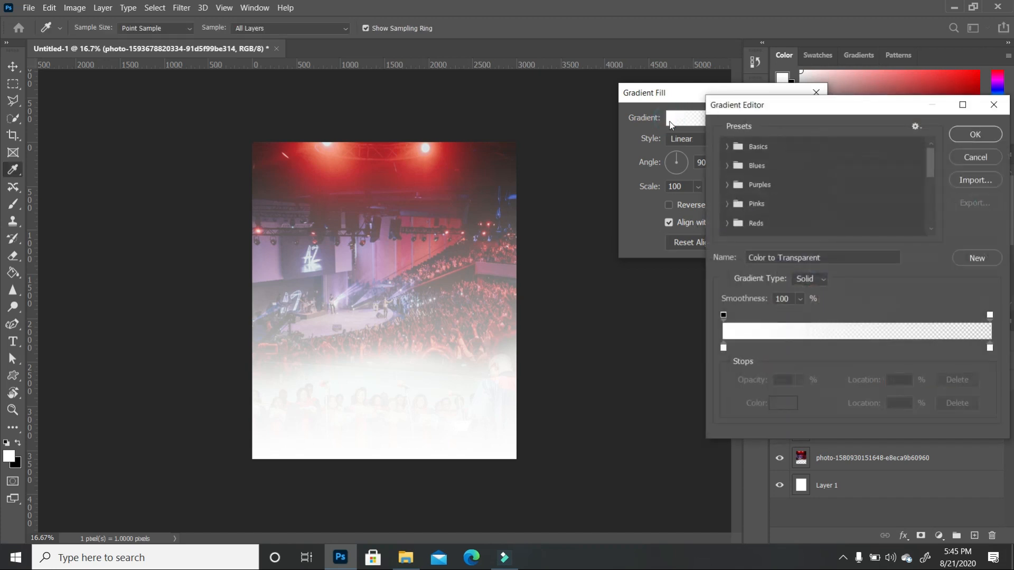
pyautogui.click(723, 349)
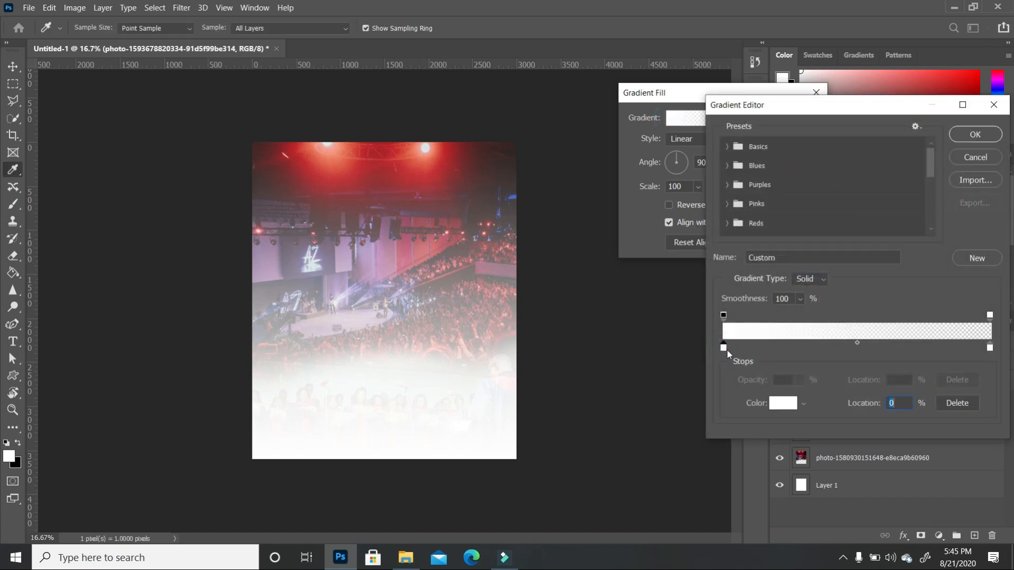
pyautogui.click(786, 404)
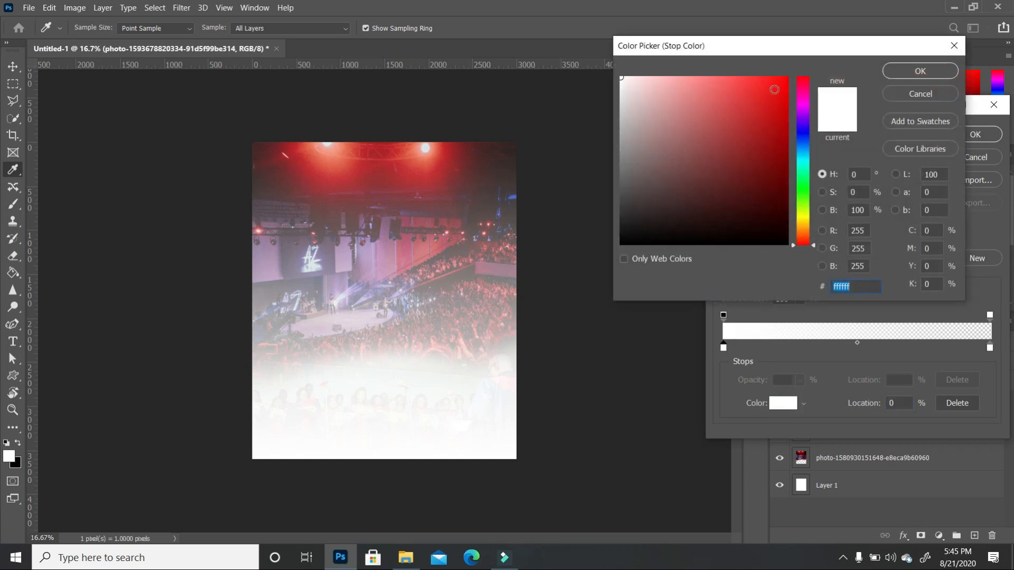
pyautogui.click(806, 143)
pyautogui.click(808, 144)
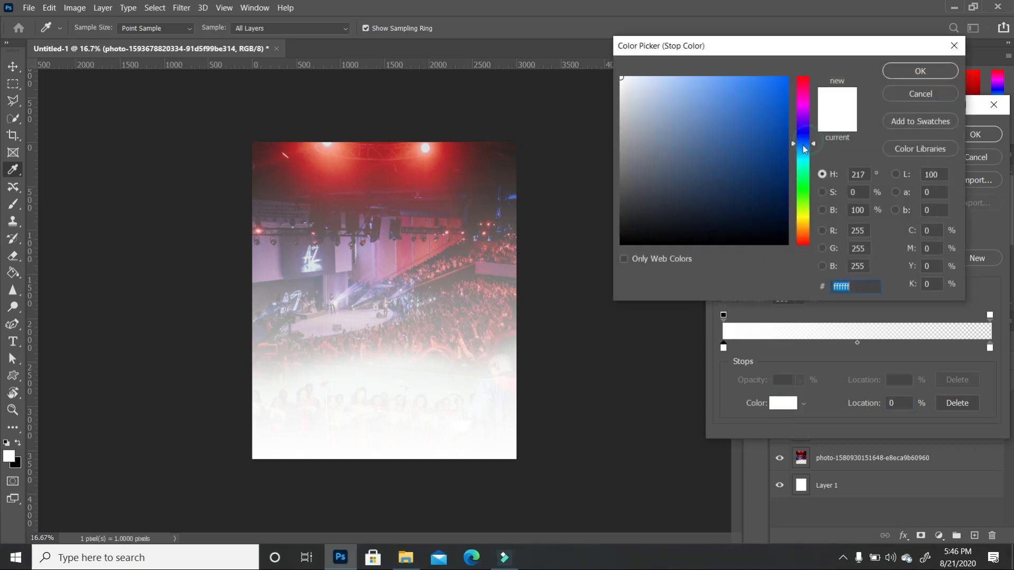
pyautogui.click(781, 166)
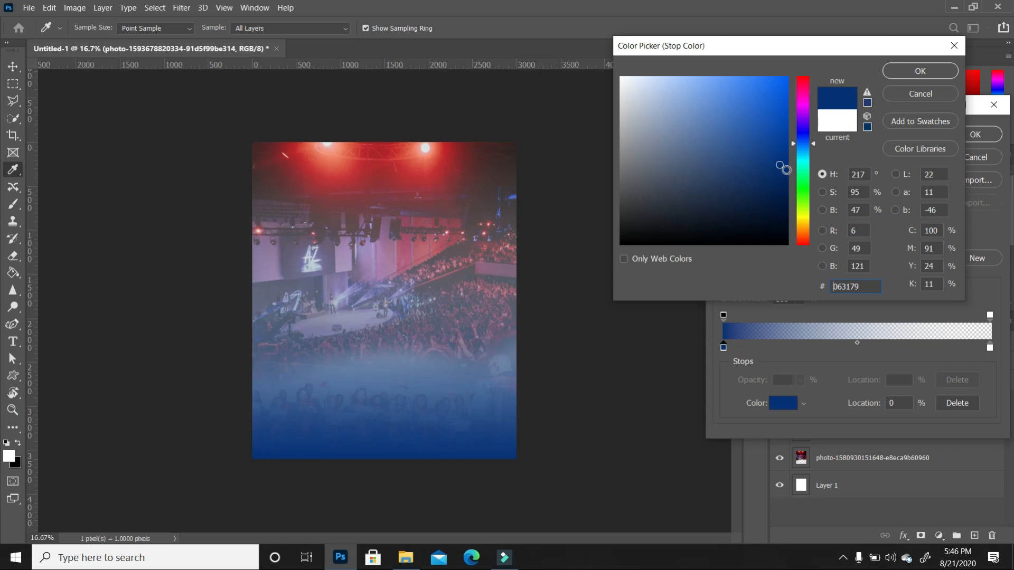
pyautogui.click(918, 71)
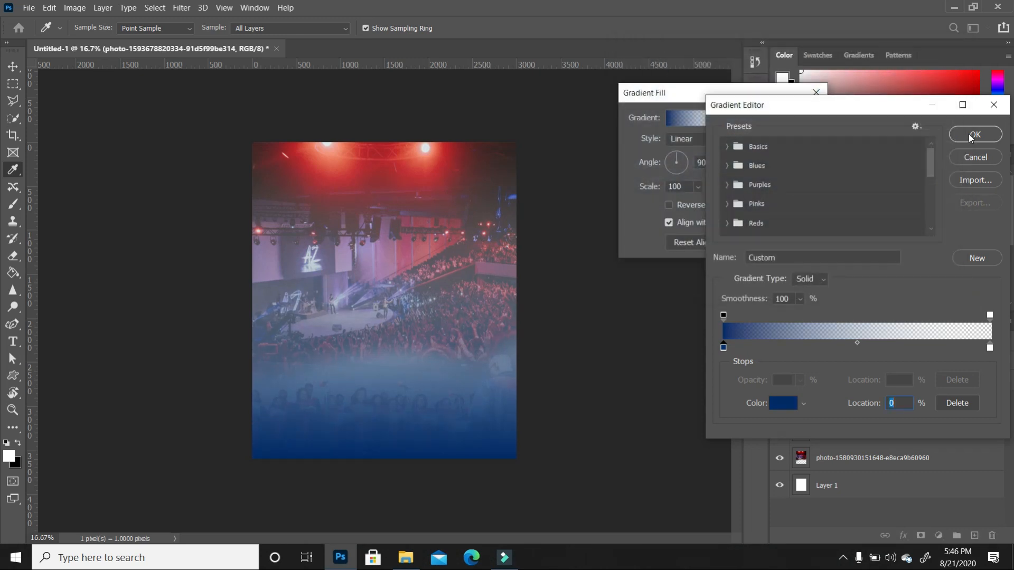
# Set the gradient's end color stop to dark blue #022b68, sampled from the bottom of the canvas, and accept the edited gradient.
pyautogui.click(990, 349)
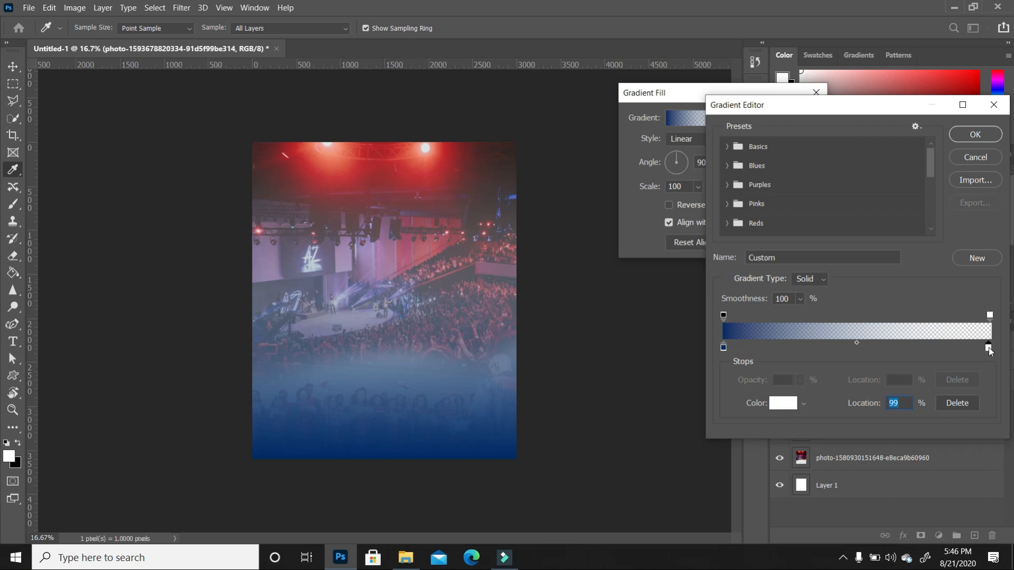
pyautogui.click(785, 409)
pyautogui.click(411, 451)
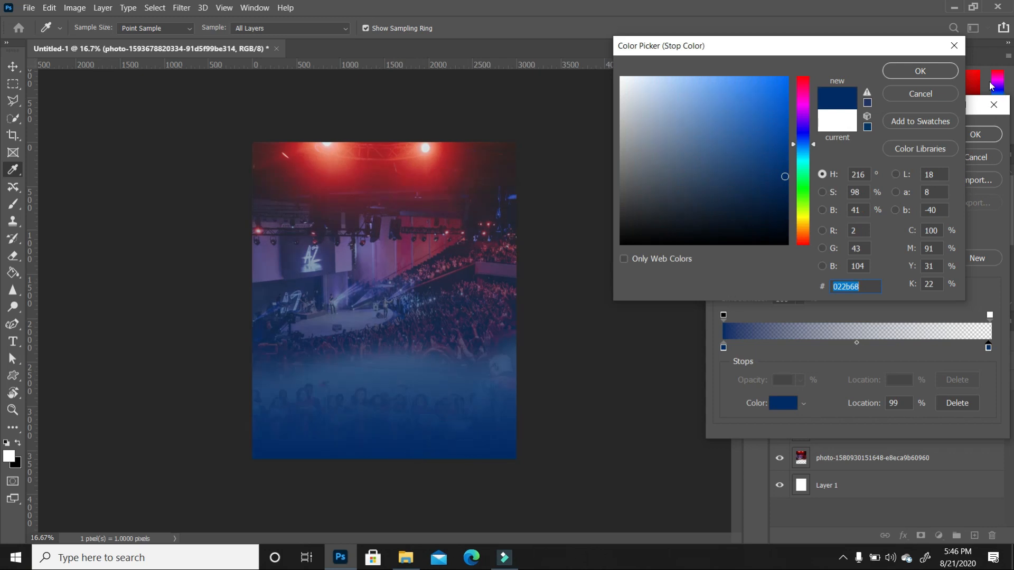
pyautogui.click(924, 75)
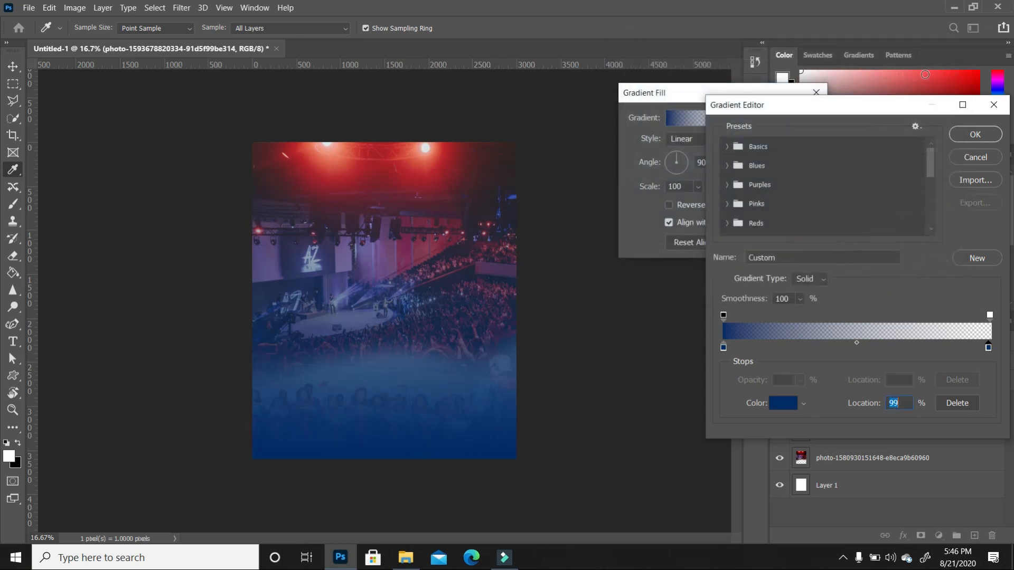
pyautogui.click(969, 138)
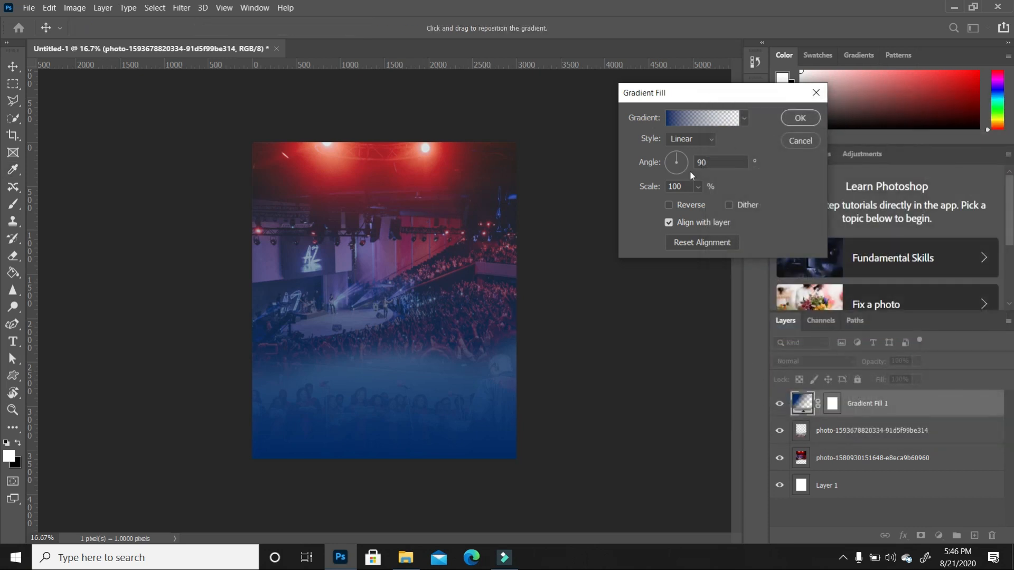
# Rotate the gradient fill to an angle of about 42° and apply it.
pyautogui.click(683, 156)
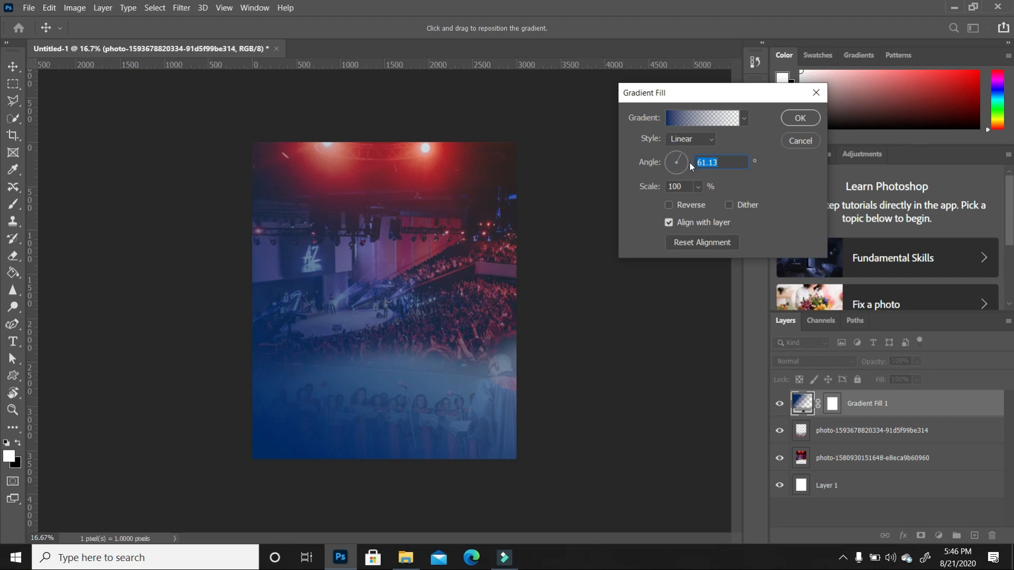
pyautogui.click(684, 158)
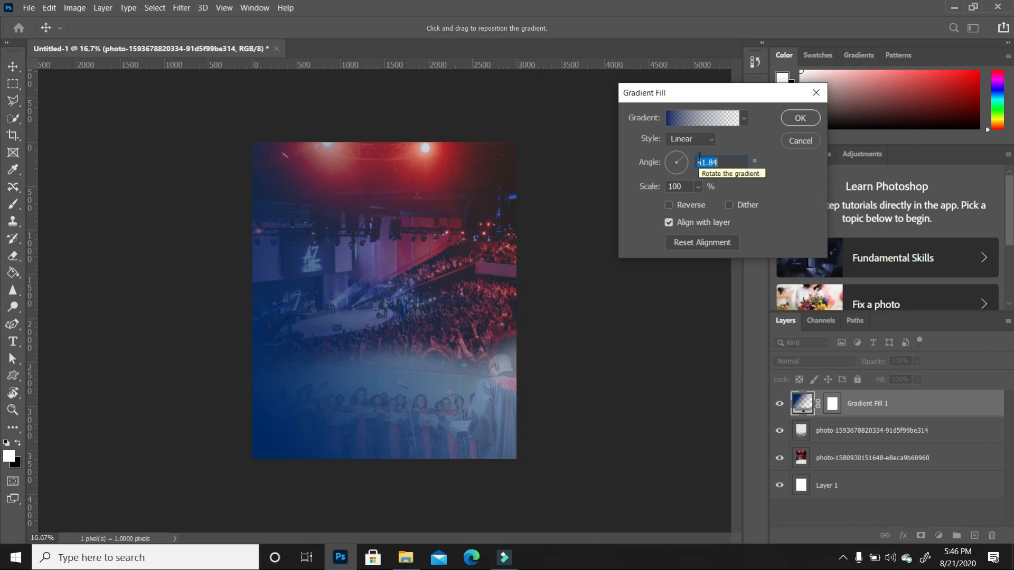
pyautogui.press('e')
pyautogui.click(800, 117)
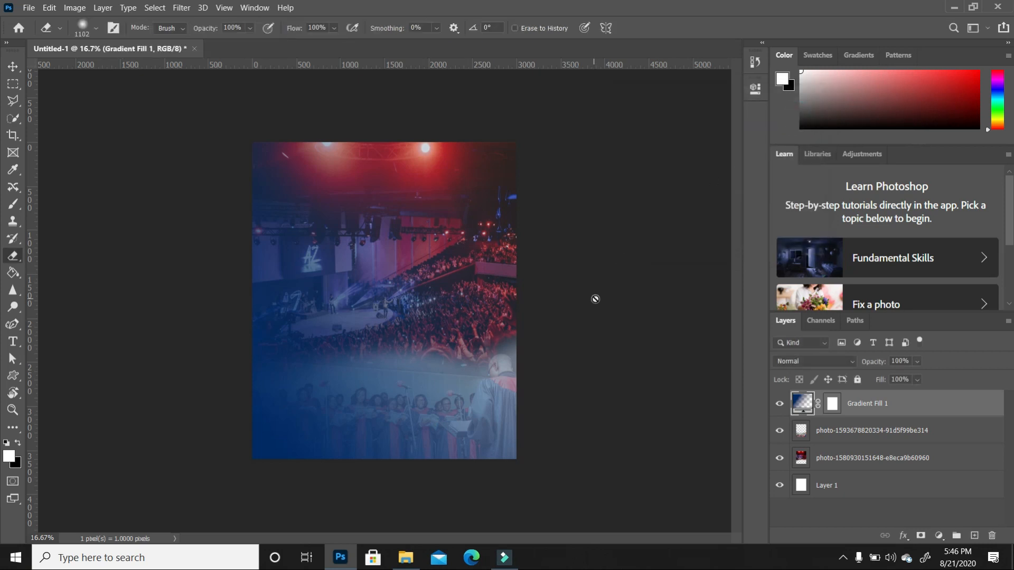
pyautogui.scroll(1, 577, 316)
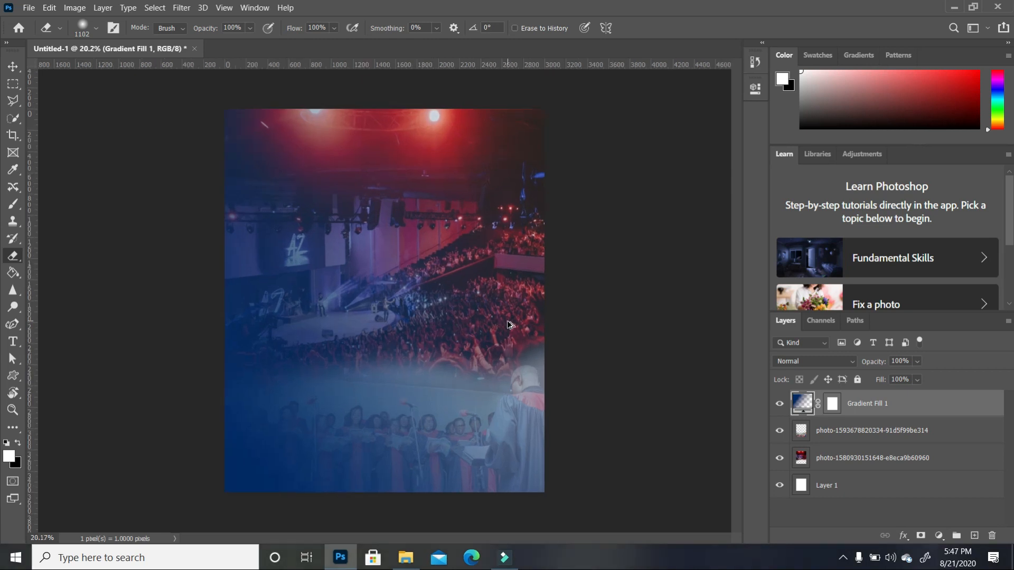
pyautogui.click(407, 563)
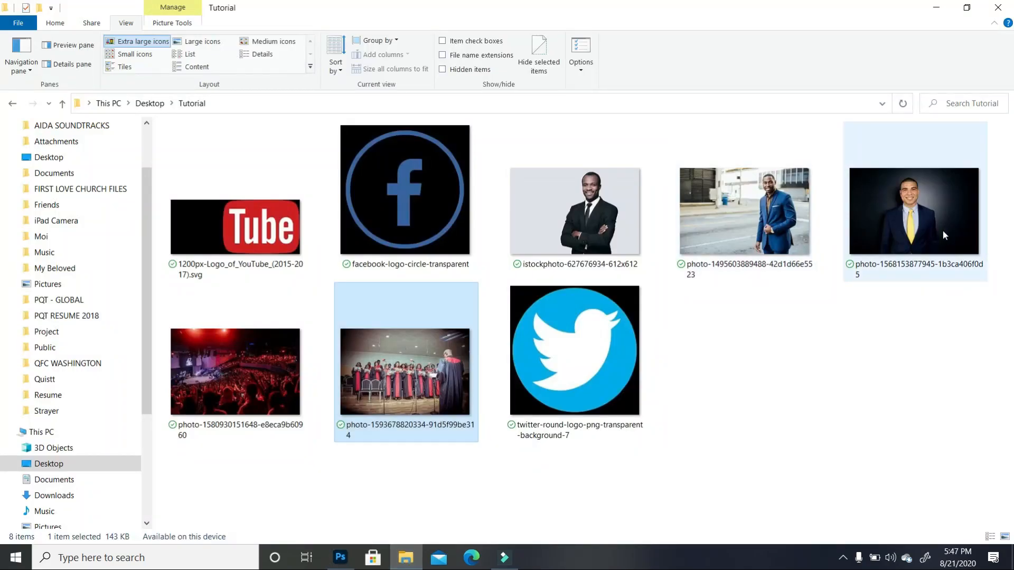
pyautogui.click(925, 235)
pyautogui.moveTo(783, 244); pyautogui.dragTo(487, 159)
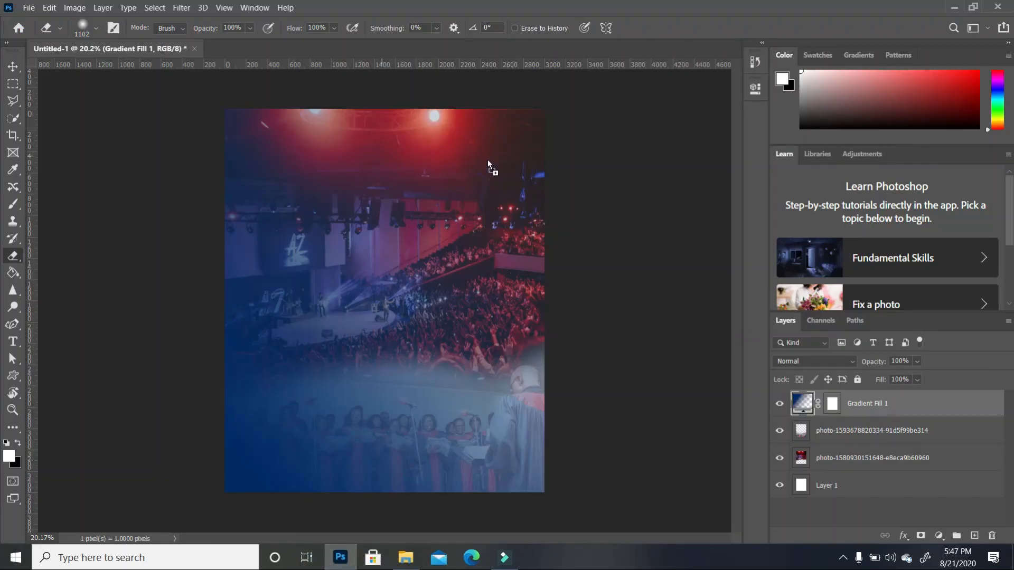
pyautogui.moveTo(466, 268); pyautogui.dragTo(471, 264)
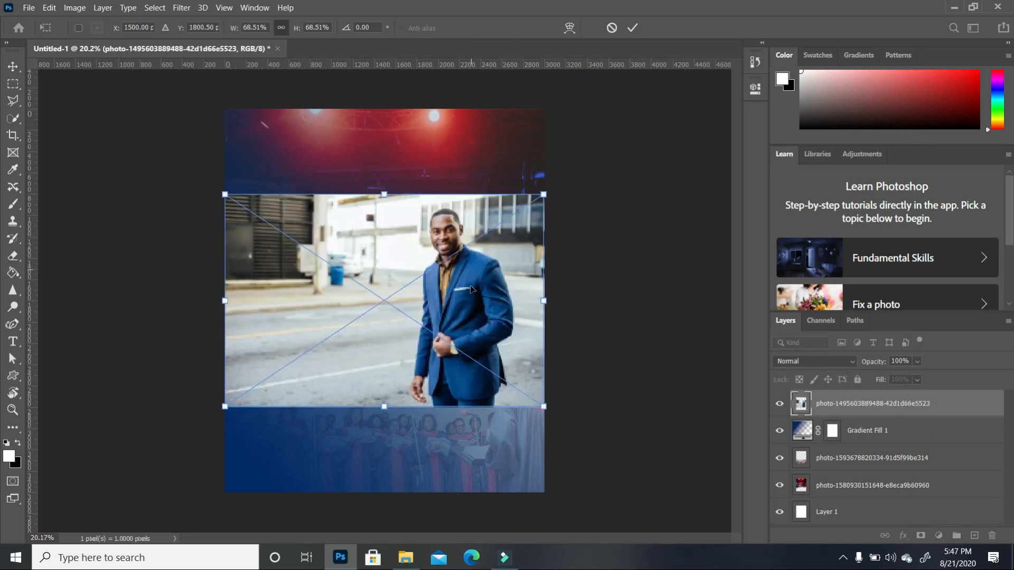
pyautogui.press('Return')
pyautogui.press('e')
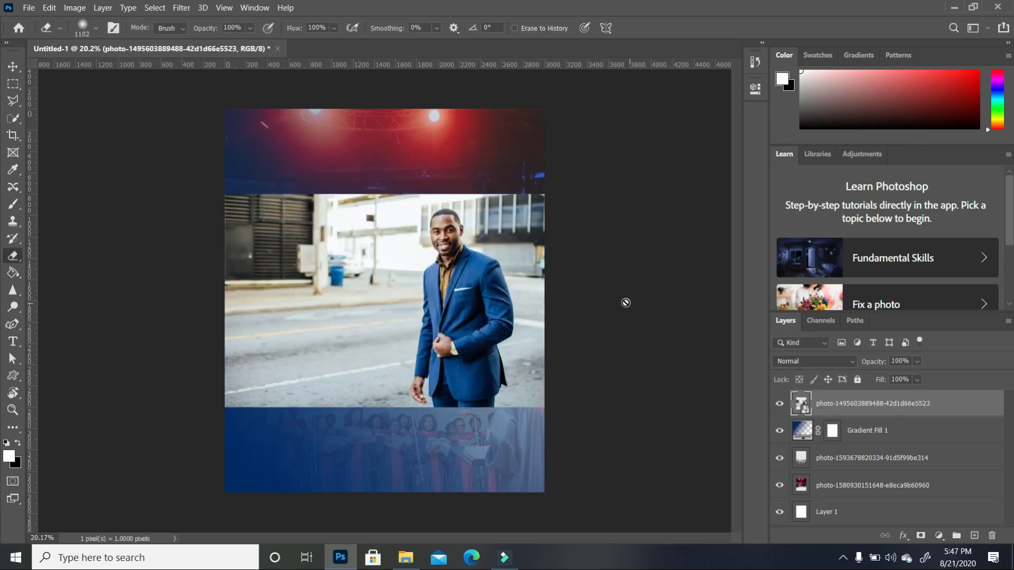
# Select the man in the blue suit with Select Subject and hide his street background with a layer mask.
pyautogui.click(15, 121)
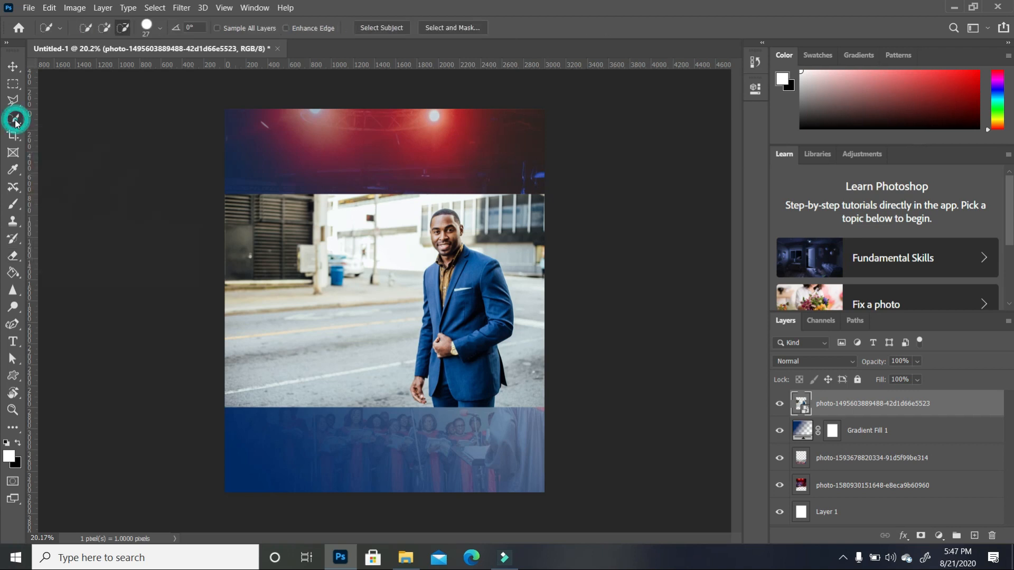
pyautogui.click(392, 28)
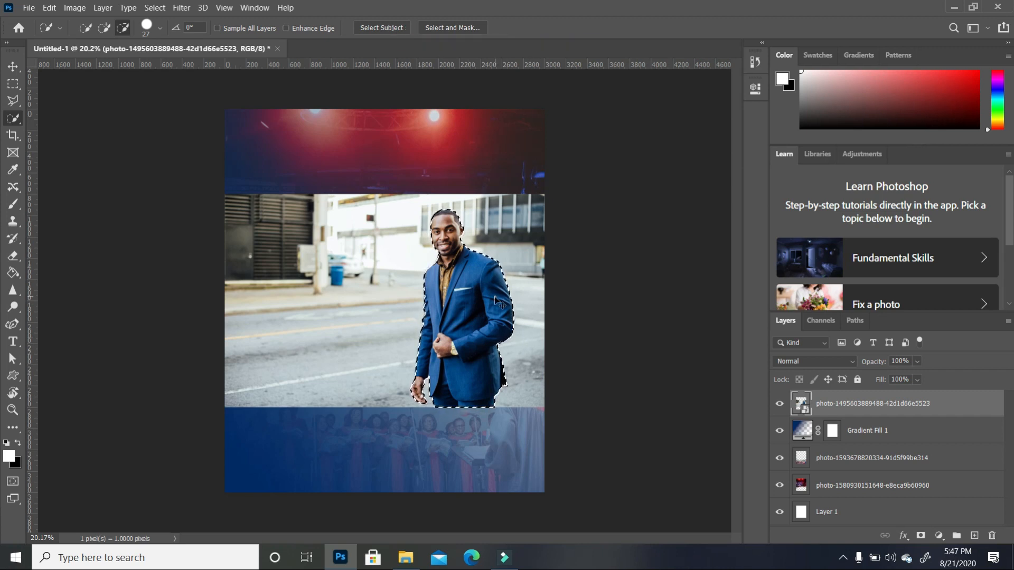
pyautogui.scroll(3, 474, 251)
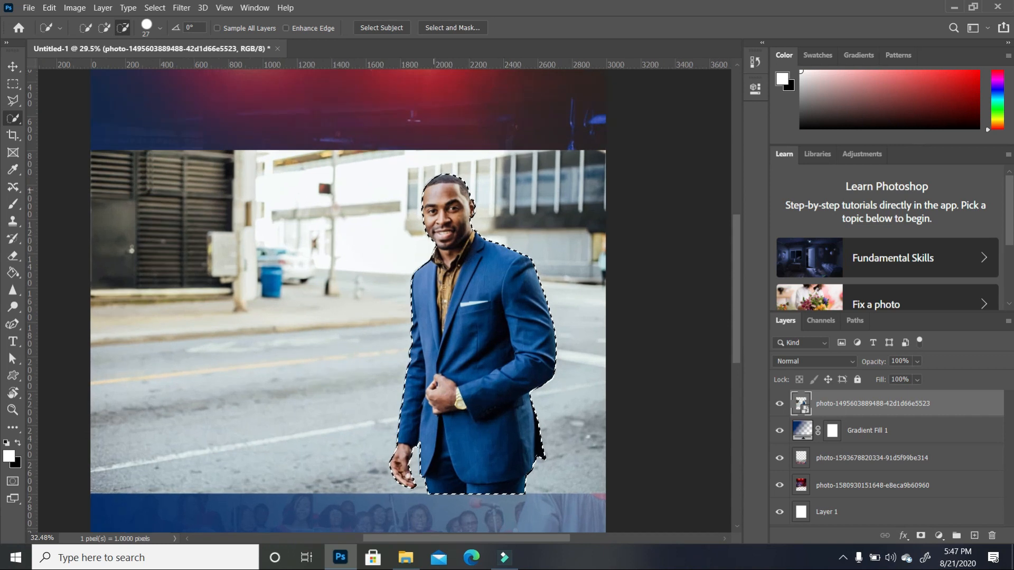
pyautogui.click(921, 537)
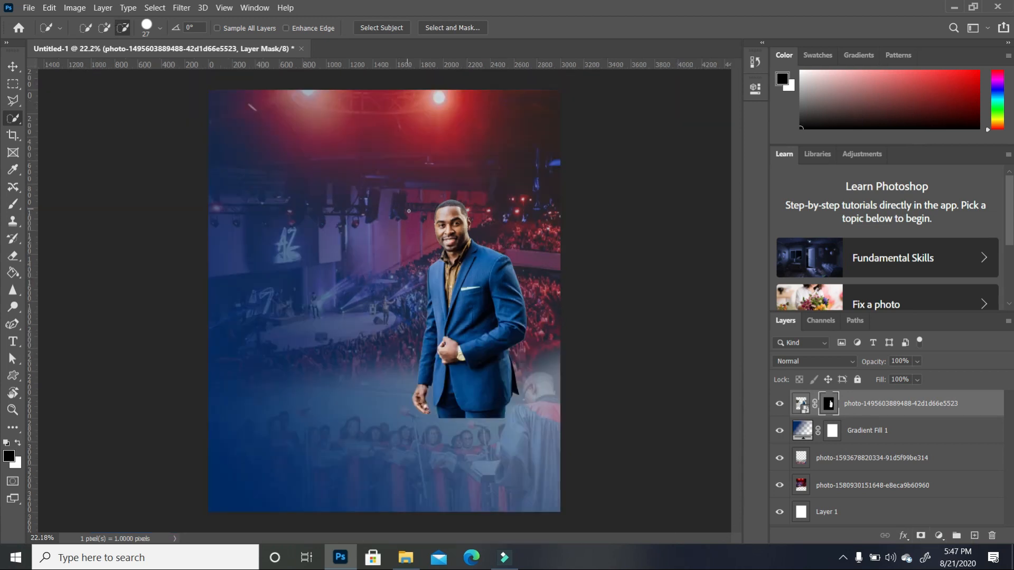
# Apply a Brightness/Contrast adjustment to the suited man's image with brightness 38 and contrast 50.
pyautogui.click(910, 404)
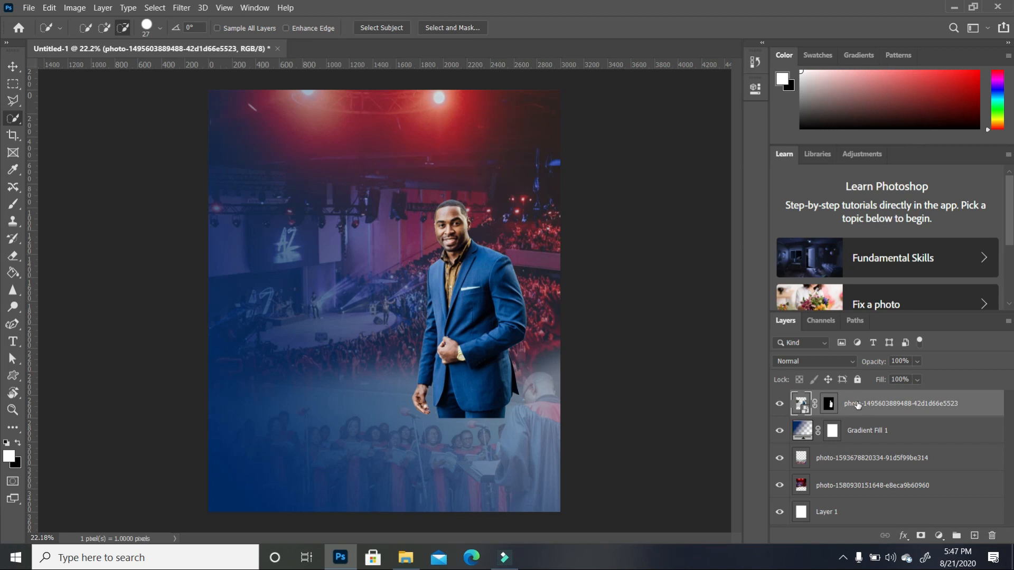
pyautogui.click(74, 8)
pyautogui.moveTo(94, 39)
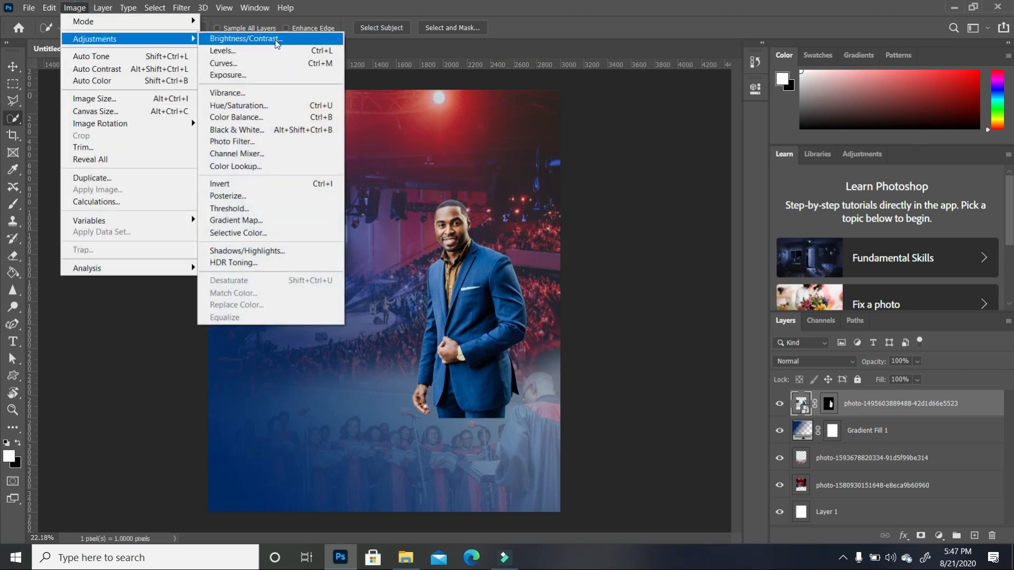
pyautogui.click(276, 42)
pyautogui.moveTo(548, 135); pyautogui.dragTo(647, 92)
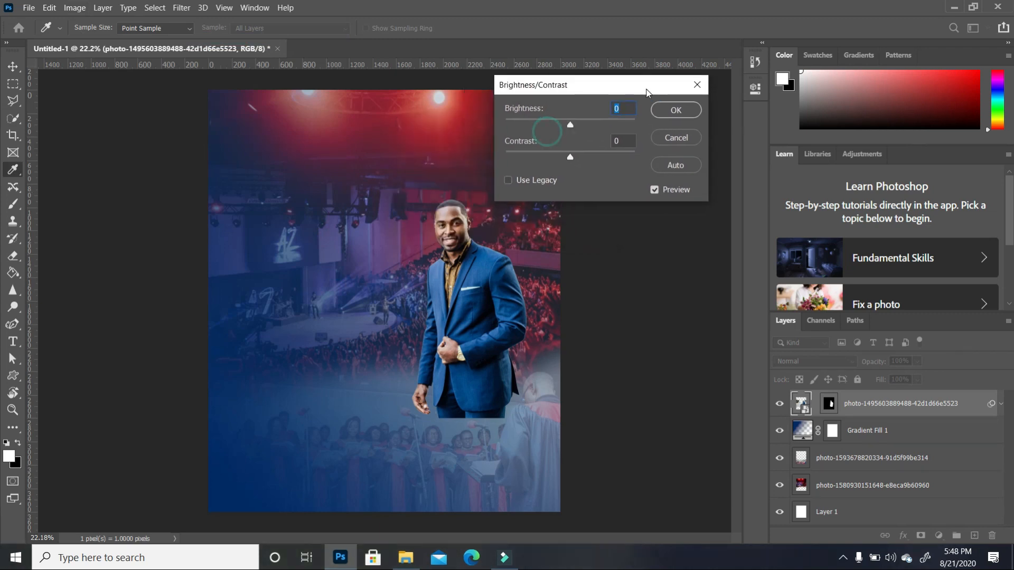
pyautogui.moveTo(571, 125); pyautogui.dragTo(605, 163)
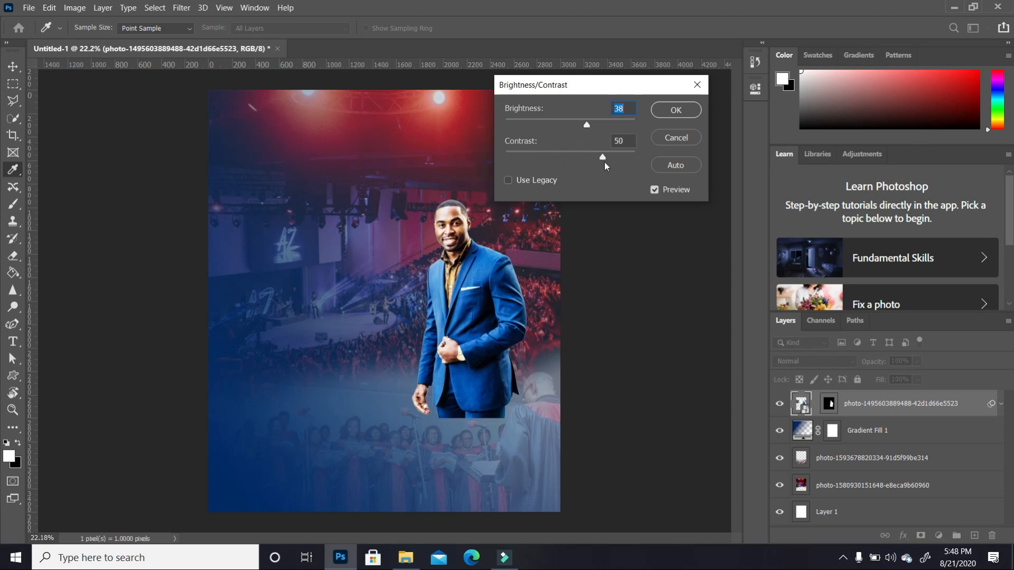
pyautogui.press('Tab')
pyautogui.click(676, 110)
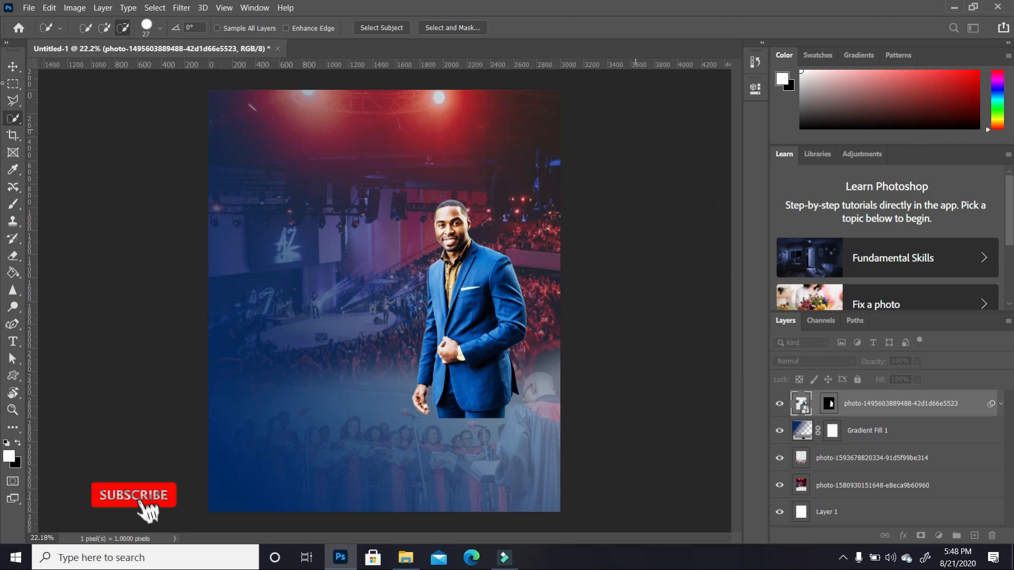
# Enlarge the suited man's layer to about 106% and move it up on the flyer.
pyautogui.click(15, 67)
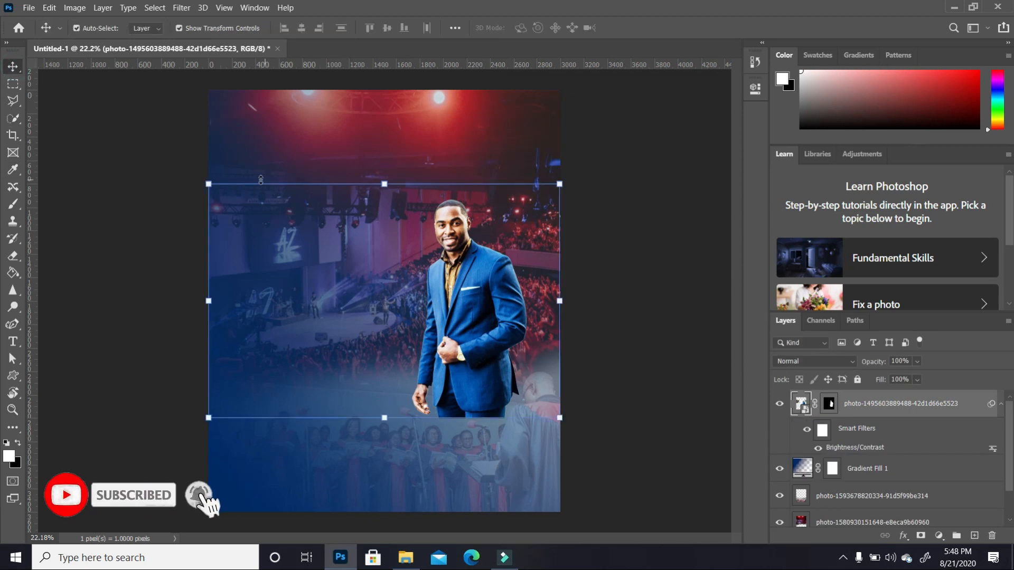
pyautogui.click(208, 182)
pyautogui.press('Return')
pyautogui.moveTo(200, 176); pyautogui.dragTo(207, 141)
pyautogui.moveTo(477, 297); pyautogui.dragTo(491, 280)
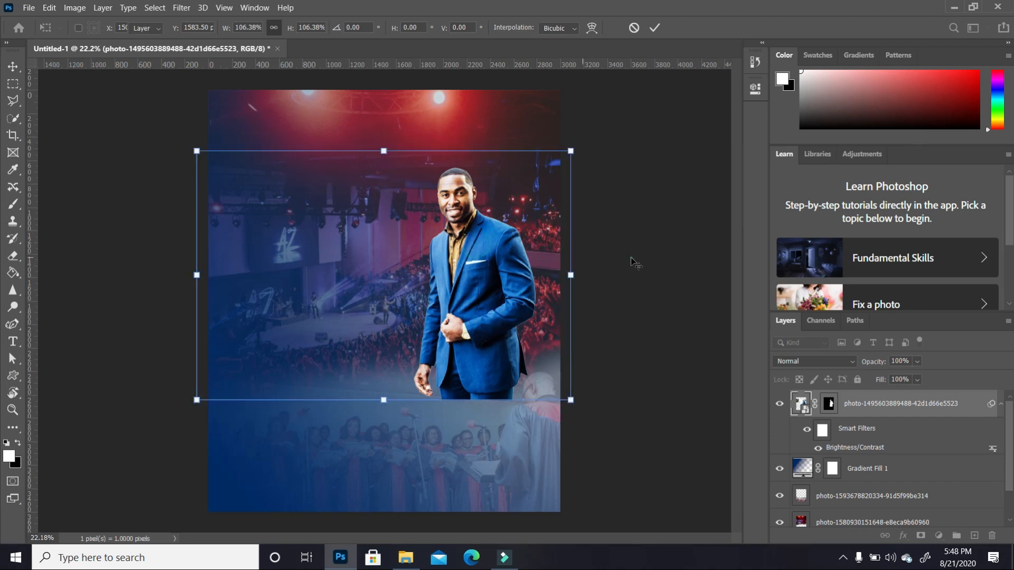
pyautogui.press('Return')
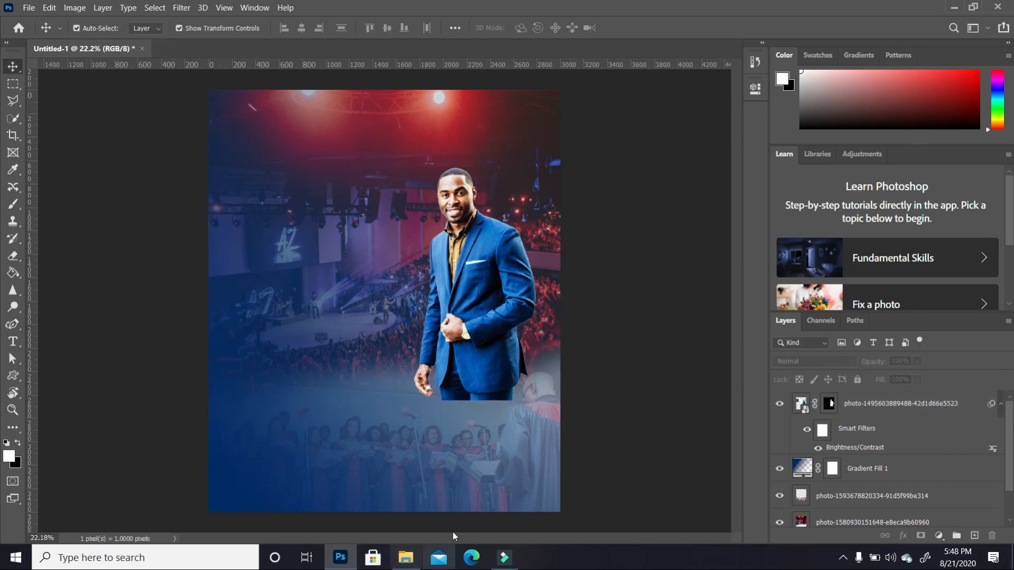
# Rasterize the suited man's layer and softly erase his lower body up to the waist so he blends into the crowd.
pyautogui.click(507, 294)
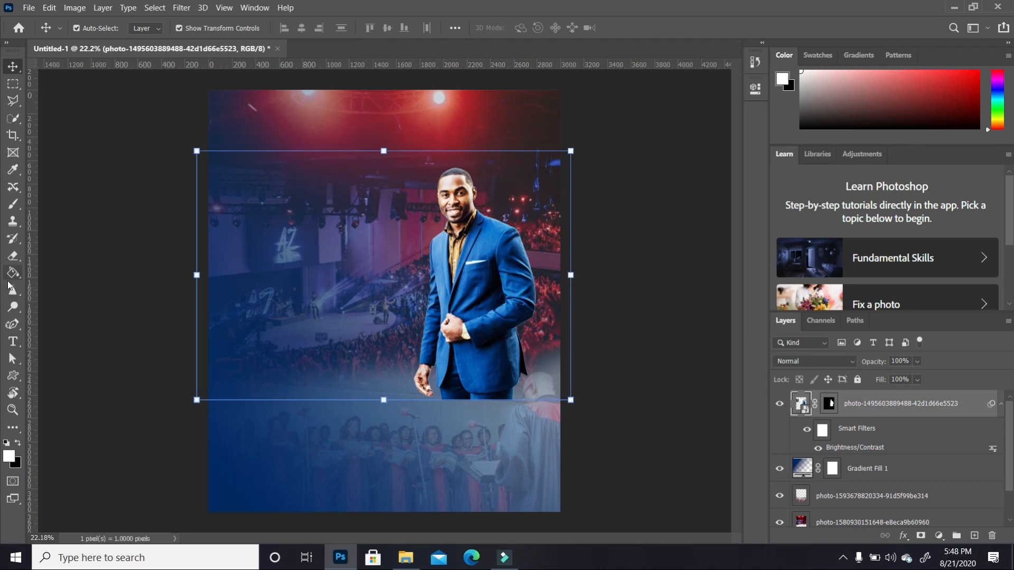
pyautogui.click(13, 257)
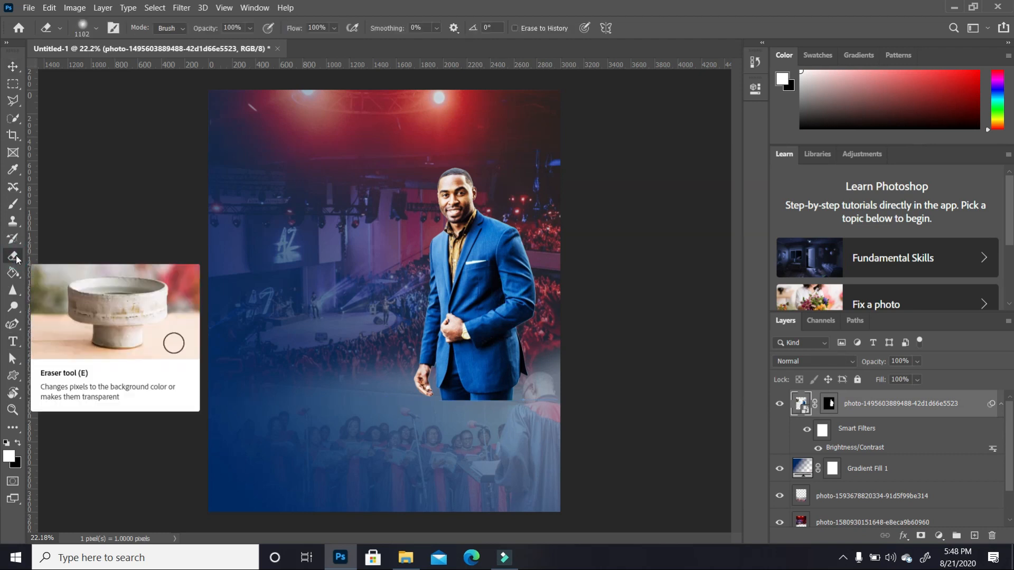
pyautogui.click(498, 366)
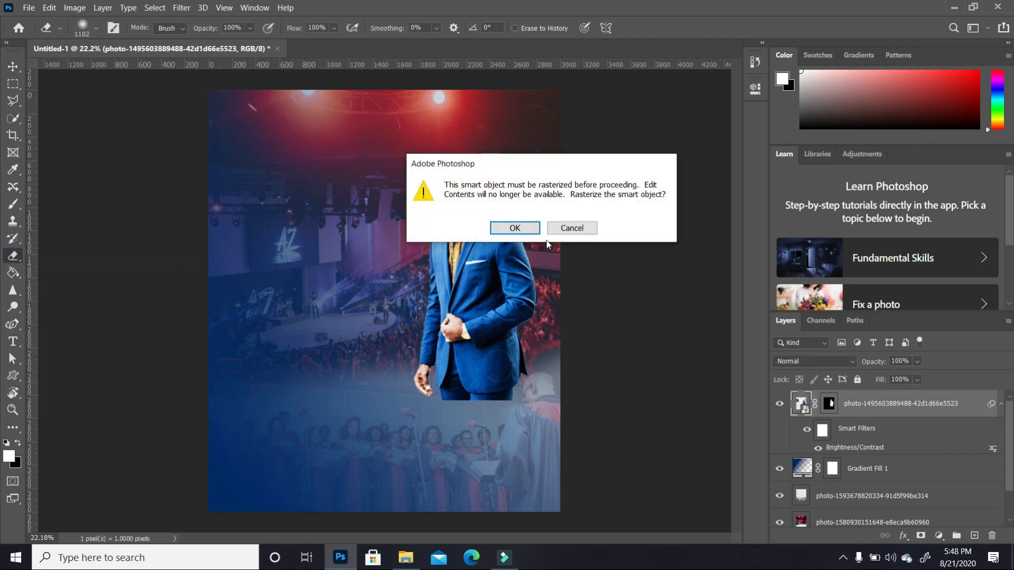
pyautogui.click(516, 230)
pyautogui.moveTo(532, 436)
pyautogui.mouseDown()
pyautogui.moveTo(471, 424)
pyautogui.moveTo(451, 442)
pyautogui.moveTo(468, 424)
pyautogui.moveTo(527, 421)
pyautogui.moveTo(505, 418)
pyautogui.moveTo(430, 430)
pyautogui.moveTo(437, 414)
pyautogui.moveTo(506, 396)
pyautogui.moveTo(541, 420)
pyautogui.moveTo(554, 377)
pyautogui.moveTo(459, 406)
pyautogui.moveTo(450, 388)
pyautogui.moveTo(541, 387)
pyautogui.moveTo(548, 367)
pyautogui.moveTo(438, 409)
pyautogui.moveTo(474, 407)
pyautogui.moveTo(417, 384)
pyautogui.moveTo(531, 399)
pyautogui.moveTo(444, 376)
pyautogui.mouseUp()
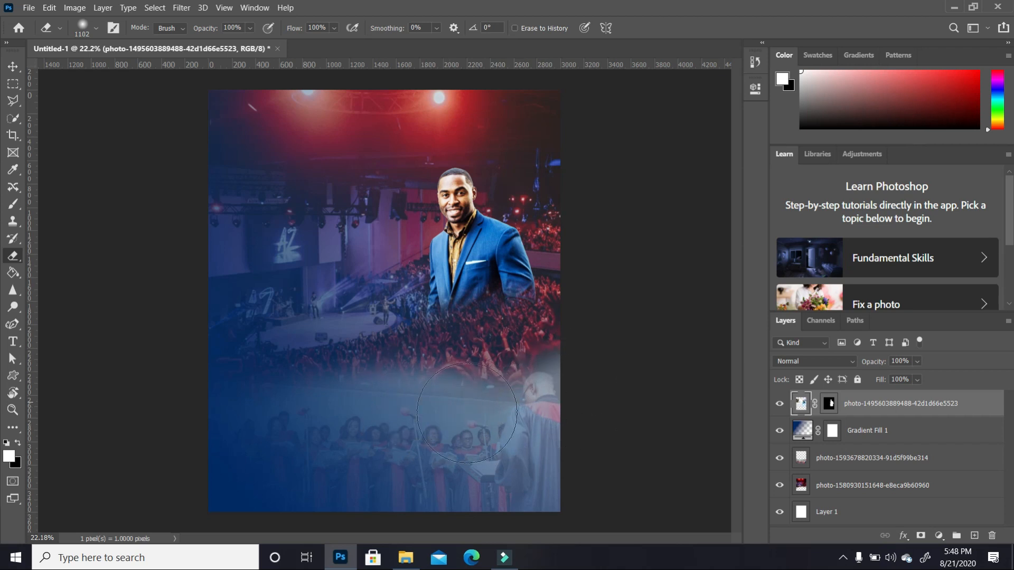
pyautogui.click(406, 558)
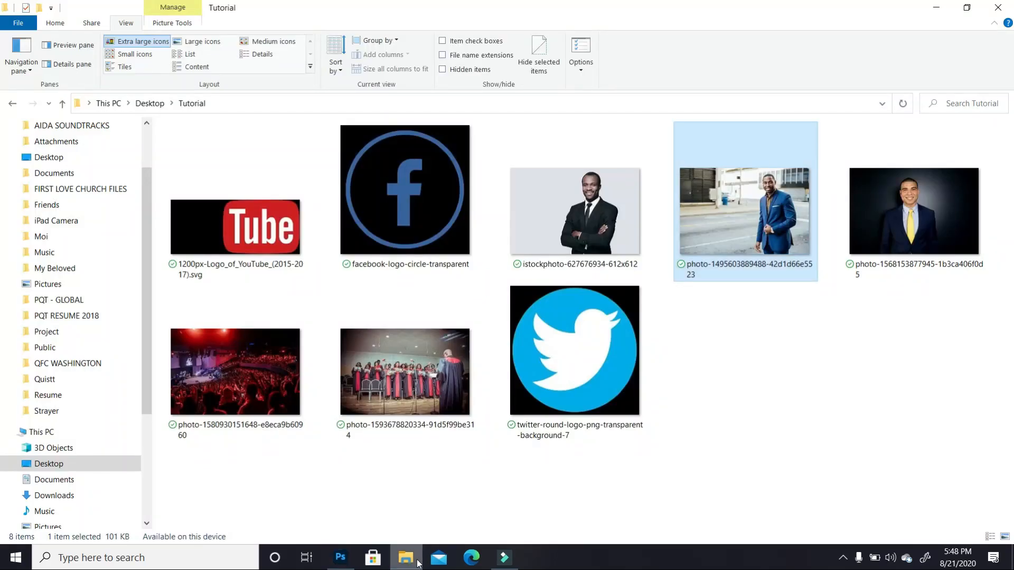
pyautogui.click(907, 220)
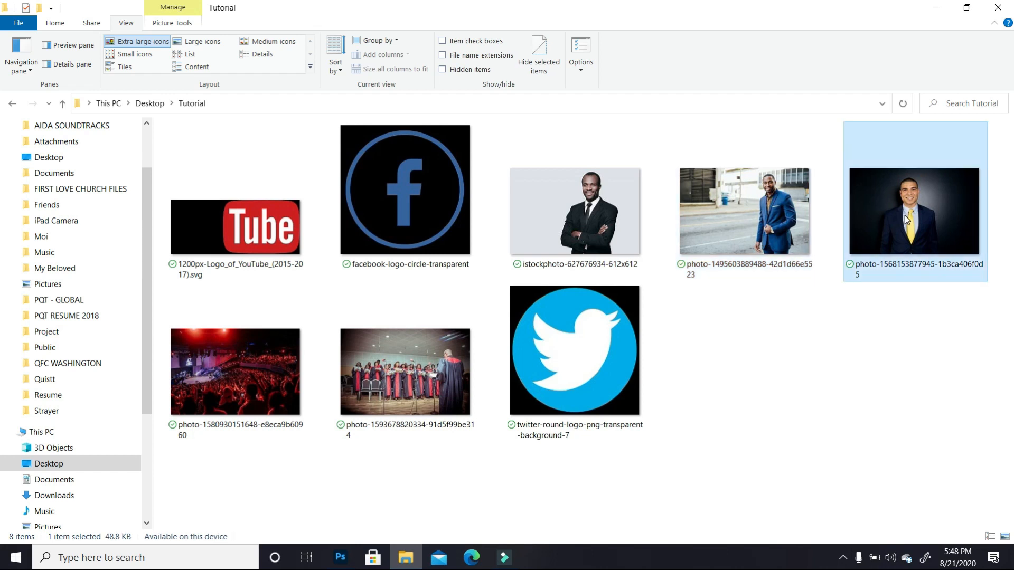
pyautogui.moveTo(607, 241); pyautogui.dragTo(353, 340)
pyautogui.moveTo(323, 280); pyautogui.dragTo(185, 96)
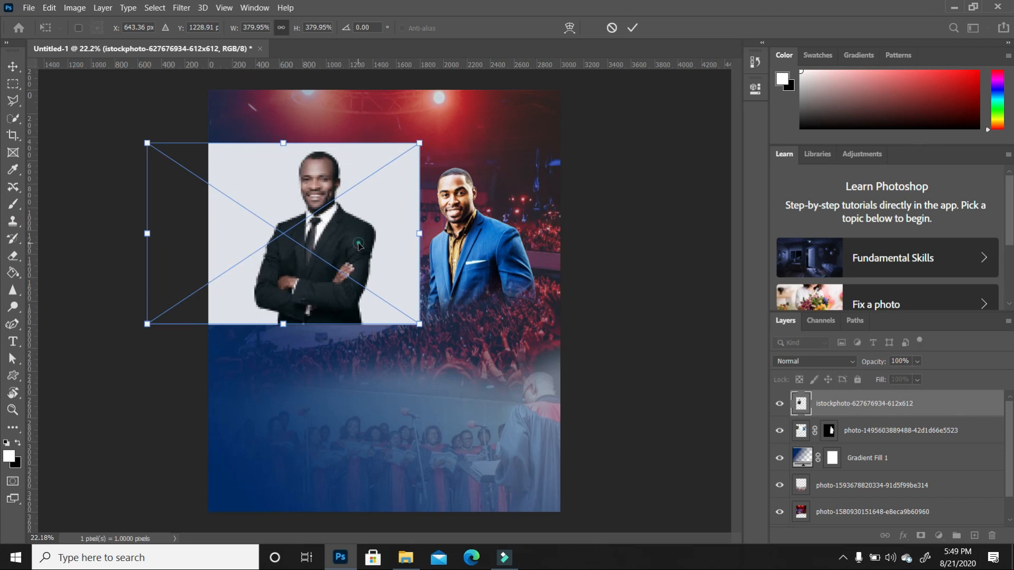
pyautogui.press('Return')
pyautogui.press('e')
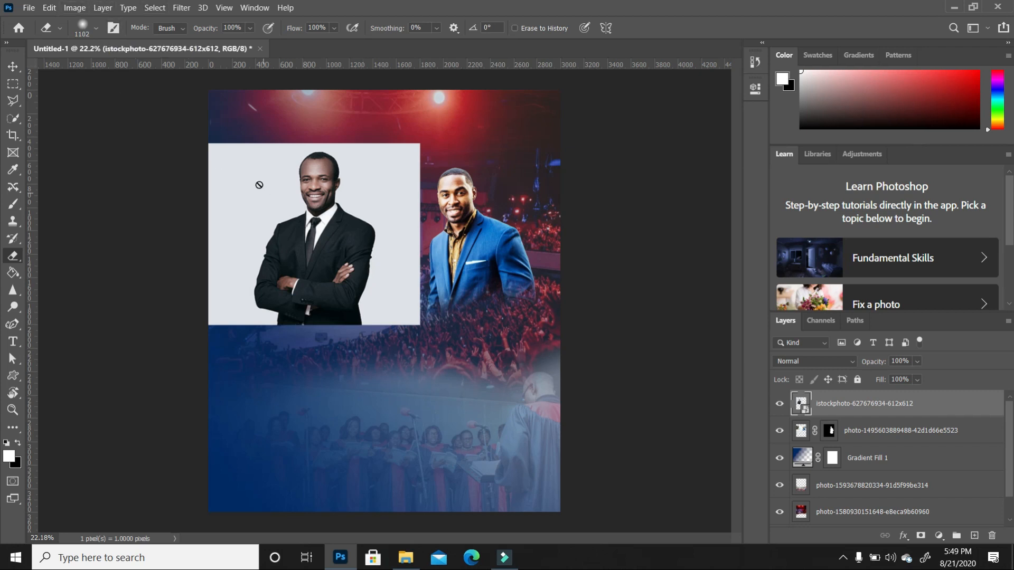
# Flip the black-suited man's photo horizontally and move it toward the centre of the flyer.
pyautogui.click(53, 8)
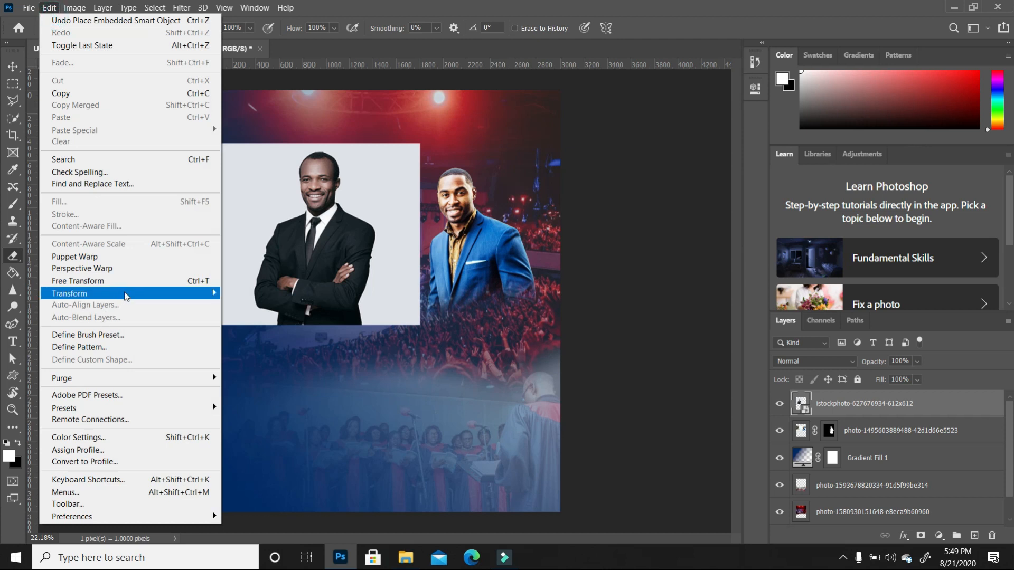
pyautogui.moveTo(122, 294)
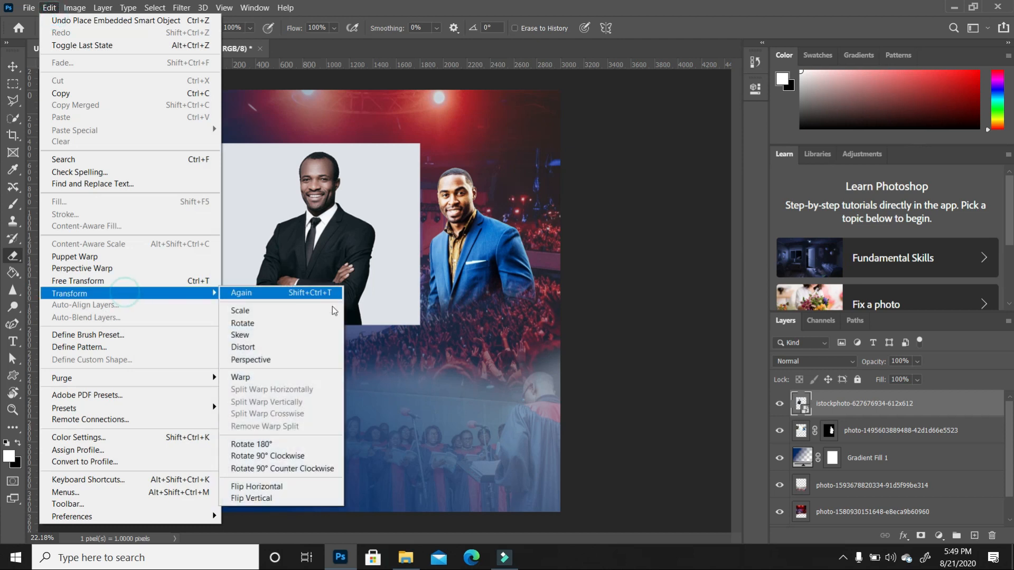
pyautogui.click(286, 487)
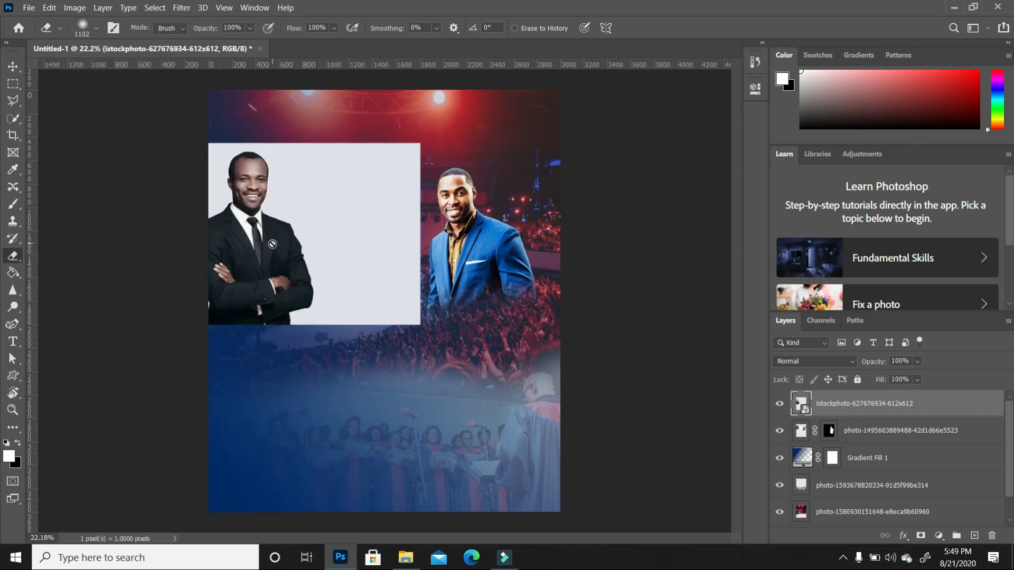
pyautogui.click(13, 66)
pyautogui.moveTo(270, 260); pyautogui.dragTo(373, 260)
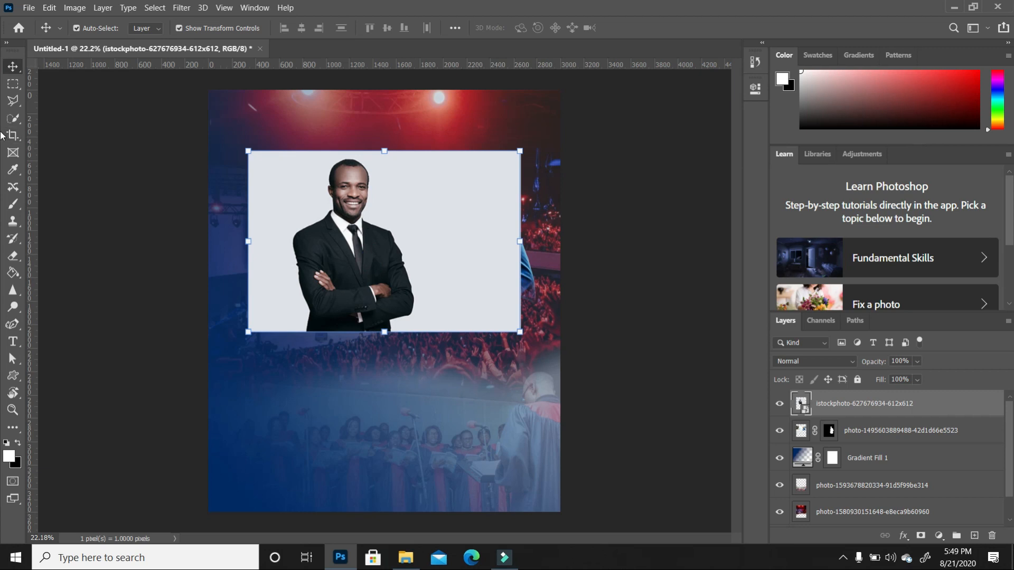
# Select the man in the black suit with Select Subject and hide his light background with a layer mask.
pyautogui.click(12, 118)
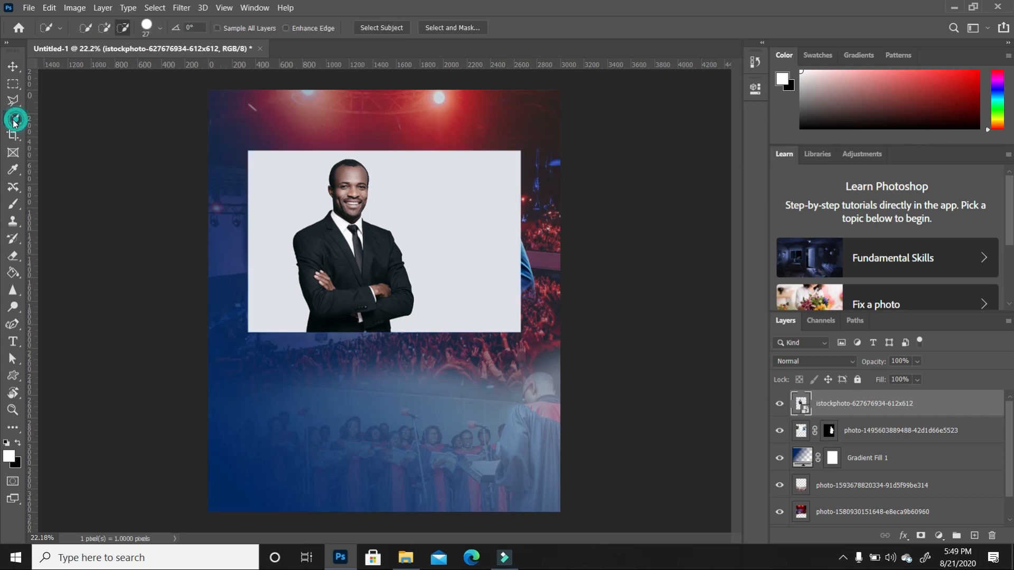
pyautogui.click(376, 29)
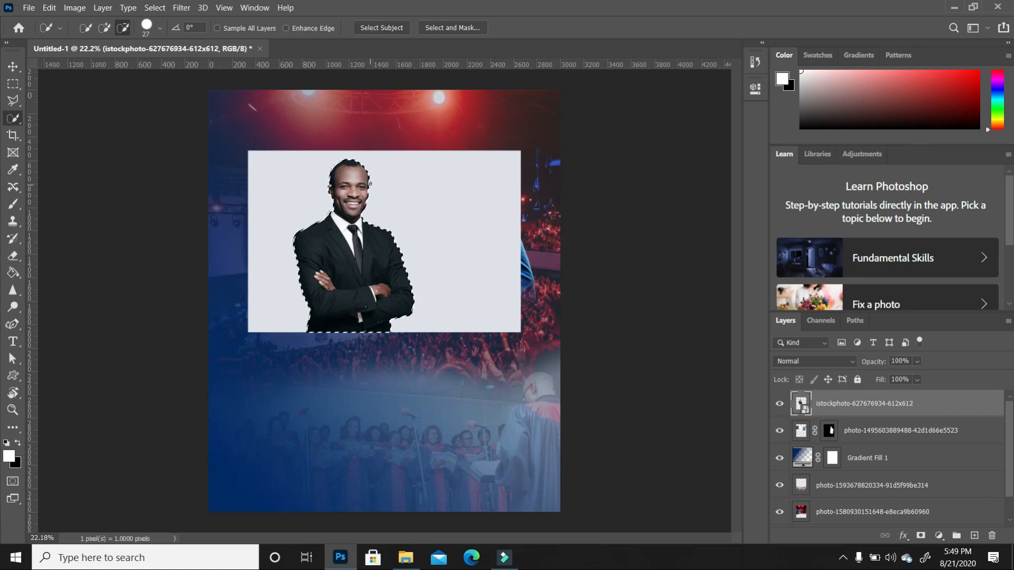
pyautogui.click(921, 535)
pyautogui.click(13, 66)
pyautogui.click(75, 7)
pyautogui.moveTo(100, 39)
pyautogui.click(233, 39)
pyautogui.click(718, 136)
pyautogui.press('Escape')
# Target the black-suited man's image instead of its mask and adjust its Brightness/Contrast.
pyautogui.click(800, 405)
pyautogui.click(75, 7)
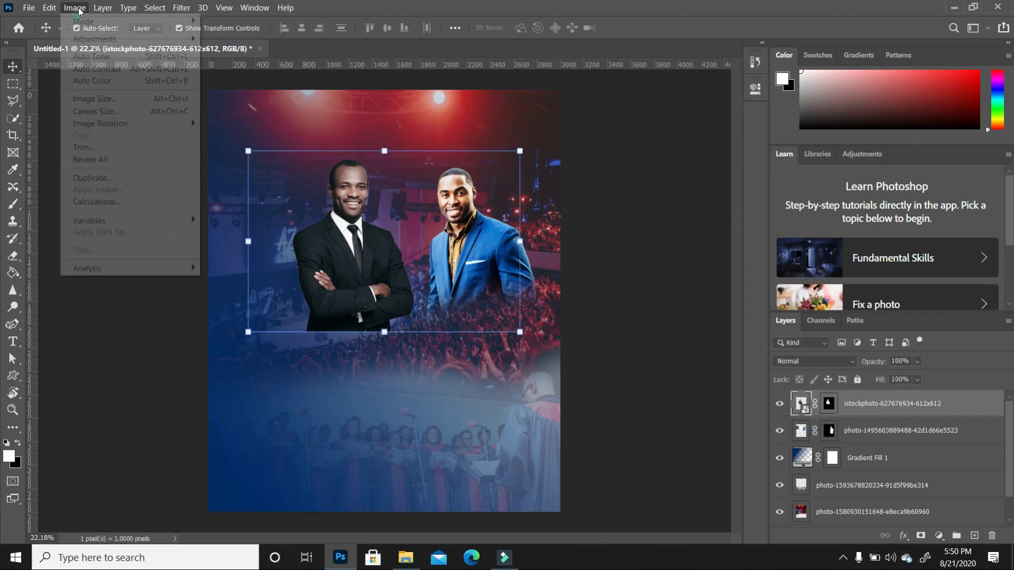
pyautogui.click(232, 39)
pyautogui.moveTo(572, 124); pyautogui.dragTo(595, 124)
pyautogui.moveTo(570, 157)
pyautogui.mouseDown()
pyautogui.moveTo(592, 156)
pyautogui.moveTo(577, 123)
pyautogui.mouseUp()
pyautogui.click(680, 112)
# Rasterize the black-suited man's layer, softly erase his lower body into the crowd, and shift him toward the flyer's left edge.
pyautogui.click(13, 255)
pyautogui.click(364, 354)
pyautogui.click(548, 226)
pyautogui.moveTo(414, 389); pyautogui.dragTo(317, 386)
pyautogui.click(13, 67)
pyautogui.moveTo(453, 251); pyautogui.dragTo(400, 252)
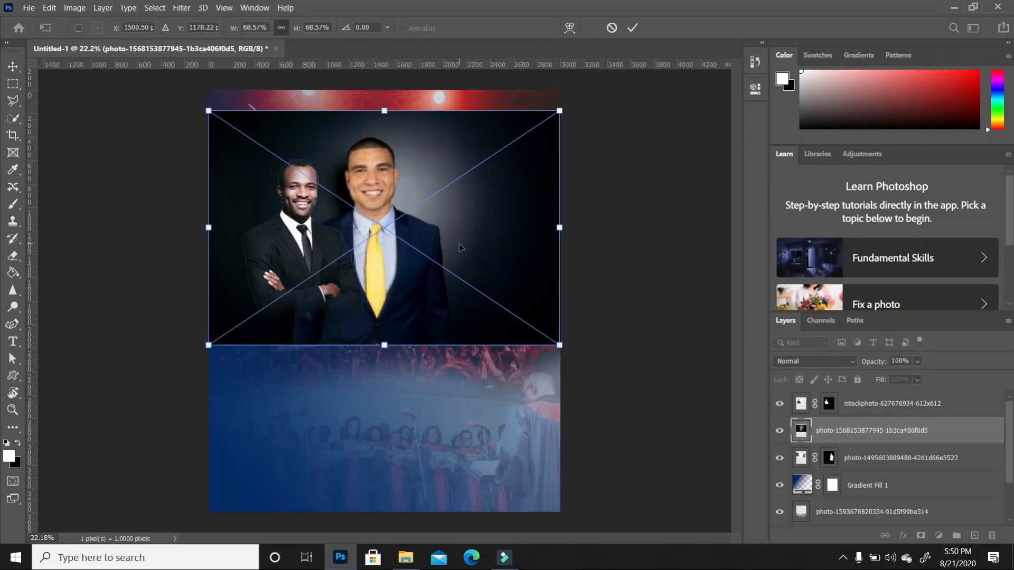
# Bring the placed yellow-tie man's photo above the other portraits and mask out its dark background using Select Subject.
pyautogui.press('Return')
pyautogui.hotkey('ctrl', ']')
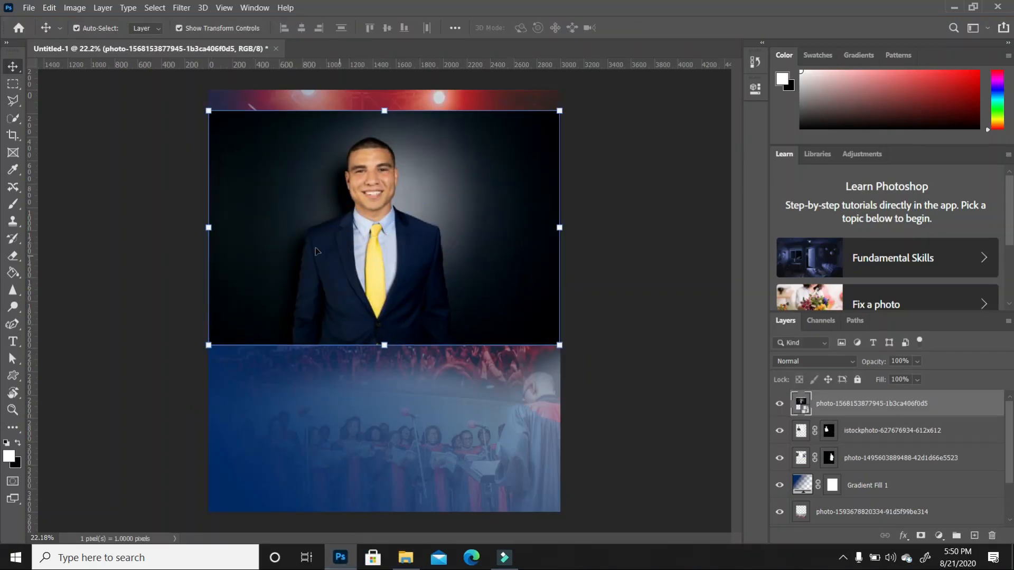
pyautogui.click(13, 118)
pyautogui.click(382, 27)
pyautogui.click(921, 535)
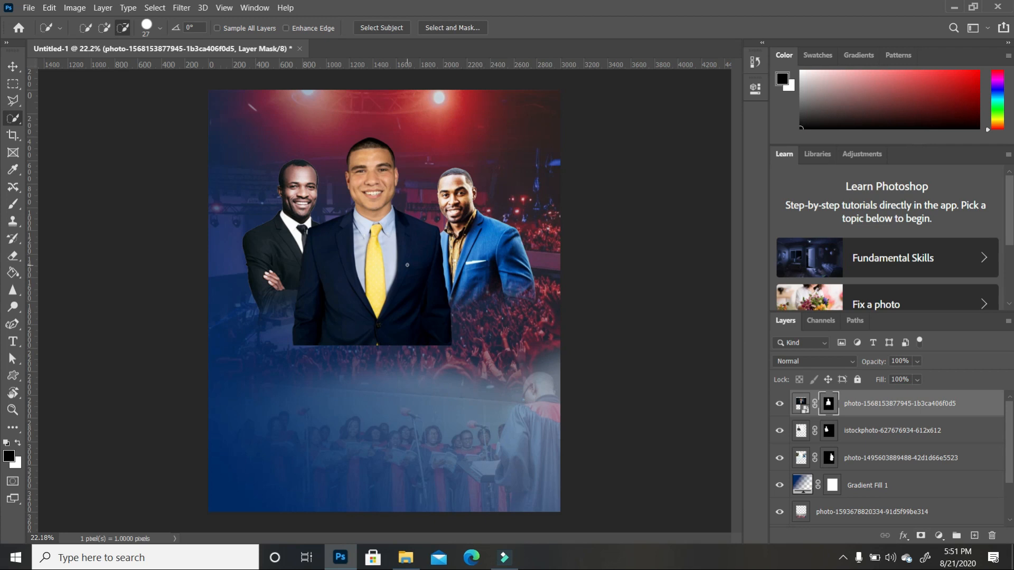
# Move all three men up on the flyer, with the yellow-tie man centred between the other two.
pyautogui.press('v')
pyautogui.moveTo(401, 271); pyautogui.dragTo(421, 266)
pyautogui.moveTo(458, 193); pyautogui.dragTo(467, 177)
pyautogui.moveTo(298, 211); pyautogui.dragTo(299, 197)
# Apply a Brightness/Contrast adjustment to the yellow-tie man's image.
pyautogui.click(399, 178)
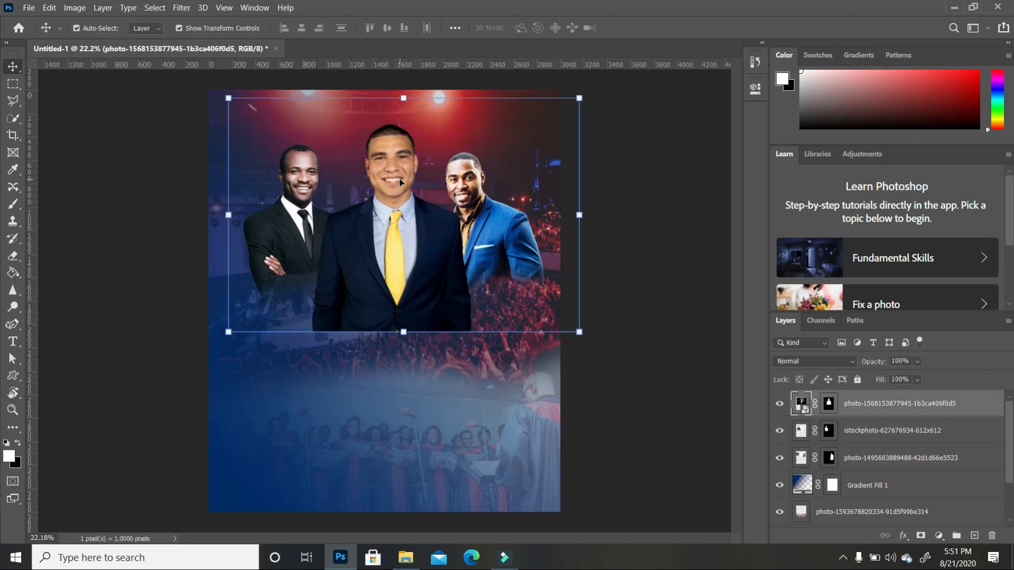
pyautogui.click(74, 7)
pyautogui.moveTo(93, 39)
pyautogui.click(243, 39)
pyautogui.moveTo(570, 125); pyautogui.dragTo(572, 124)
pyautogui.moveTo(570, 157); pyautogui.dragTo(582, 164)
pyautogui.press('Tab')
pyautogui.press('Return')
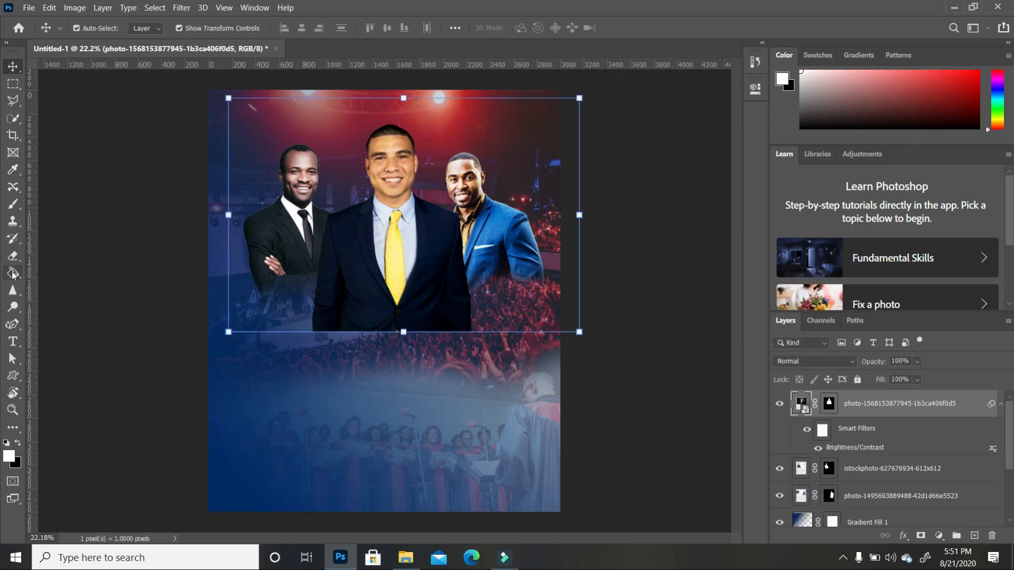
# Rasterize the yellow-tie man's layer and softly erase his lower body so he blends into the crowd.
pyautogui.click(13, 256)
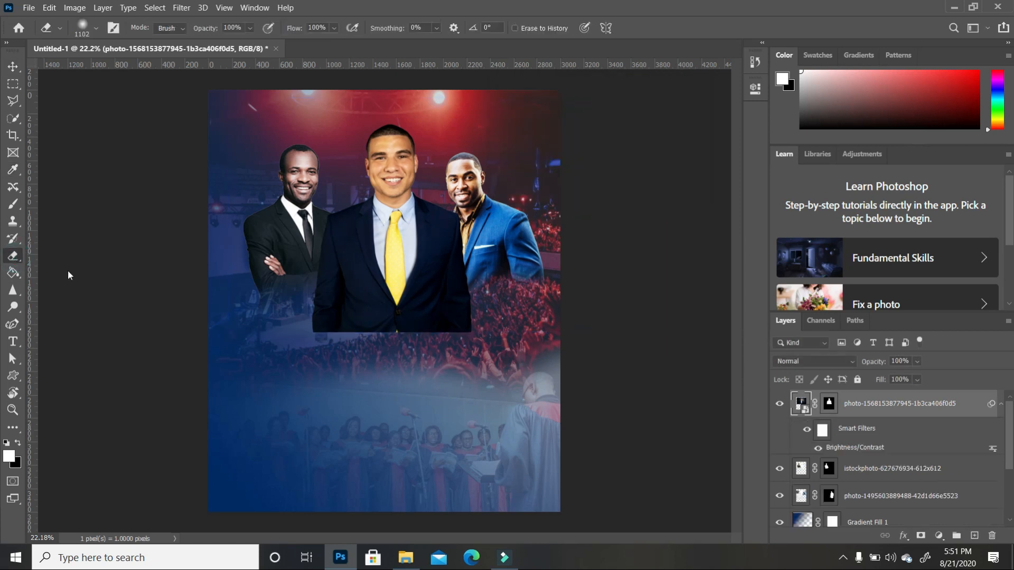
pyautogui.click(378, 338)
pyautogui.click(524, 232)
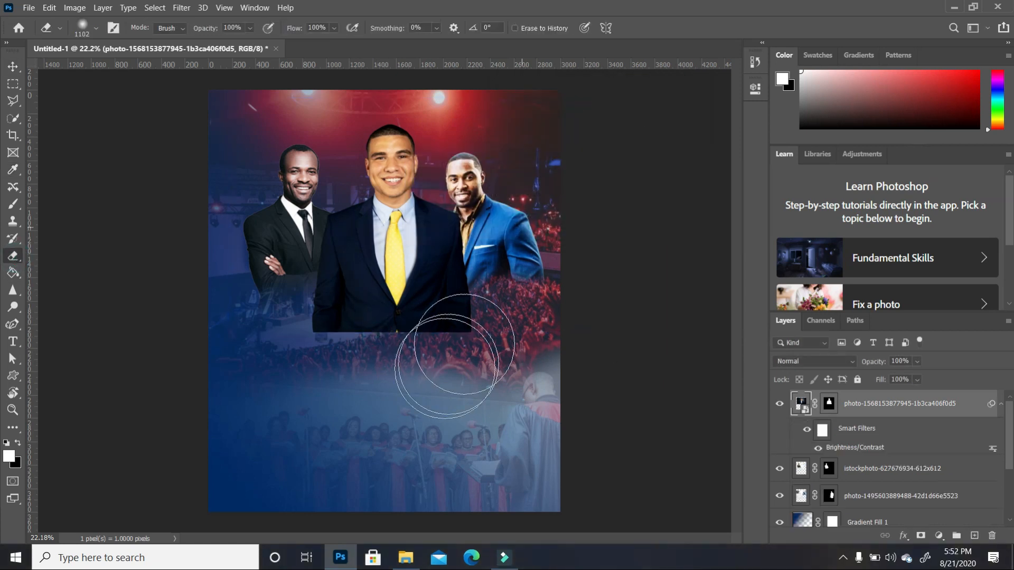
pyautogui.moveTo(418, 367)
pyautogui.mouseDown()
pyautogui.moveTo(378, 382)
pyautogui.moveTo(454, 376)
pyautogui.moveTo(420, 389)
pyautogui.moveTo(279, 382)
pyautogui.moveTo(338, 374)
pyautogui.moveTo(256, 356)
pyautogui.mouseUp()
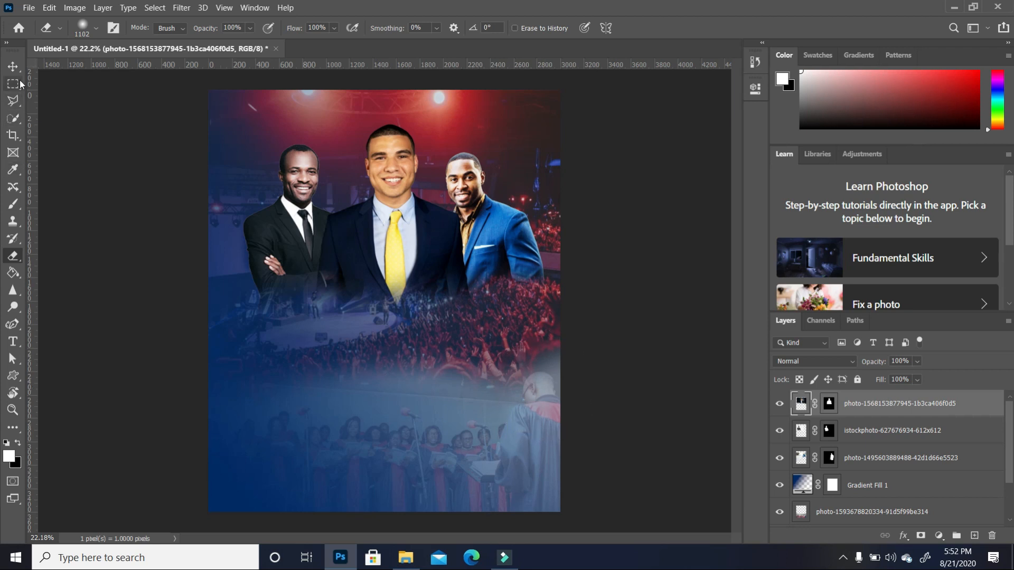
pyautogui.click(13, 66)
pyautogui.click(610, 385)
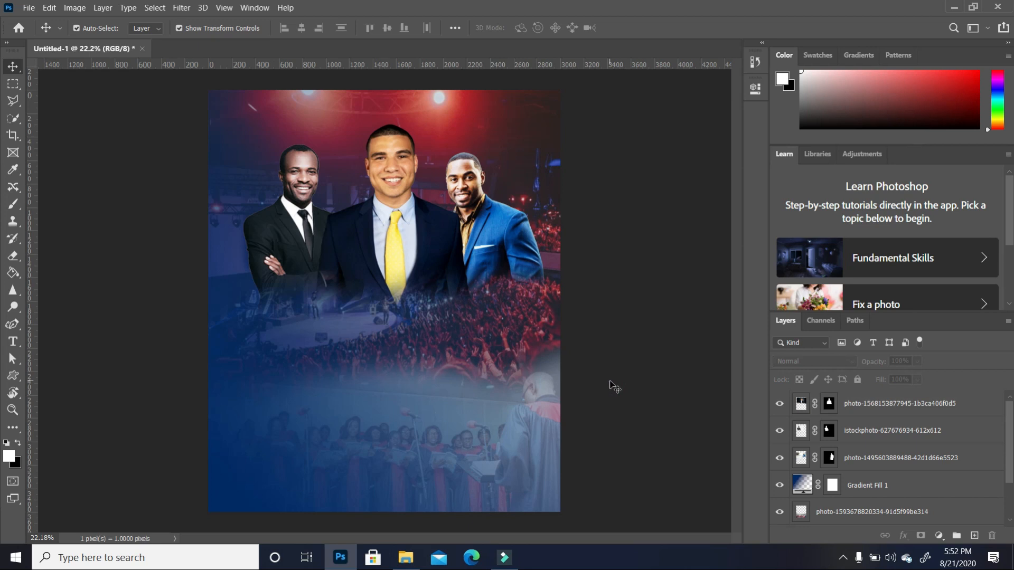
# Add a white text layer reading "X" in 36 pt Eras Bold ITC over the choir area.
pyautogui.click(13, 341)
pyautogui.click(330, 437)
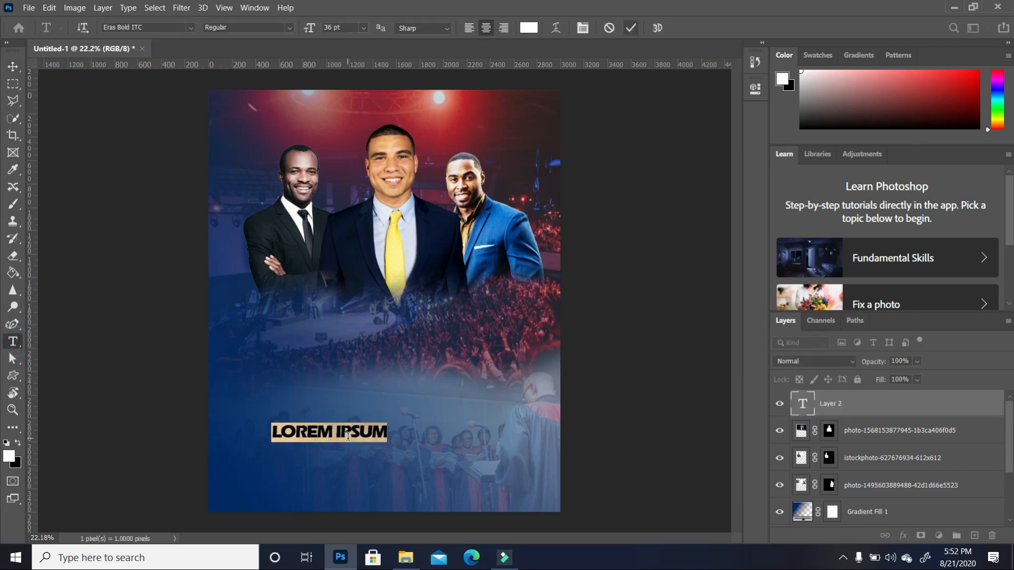
pyautogui.write('X')
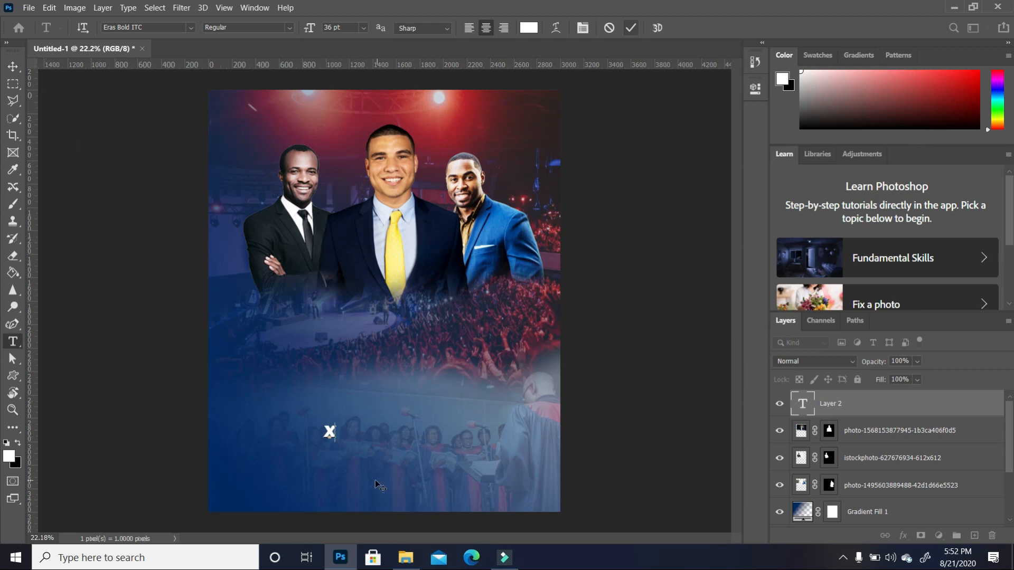
pyautogui.moveTo(336, 432); pyautogui.dragTo(315, 431)
pyautogui.click(16, 71)
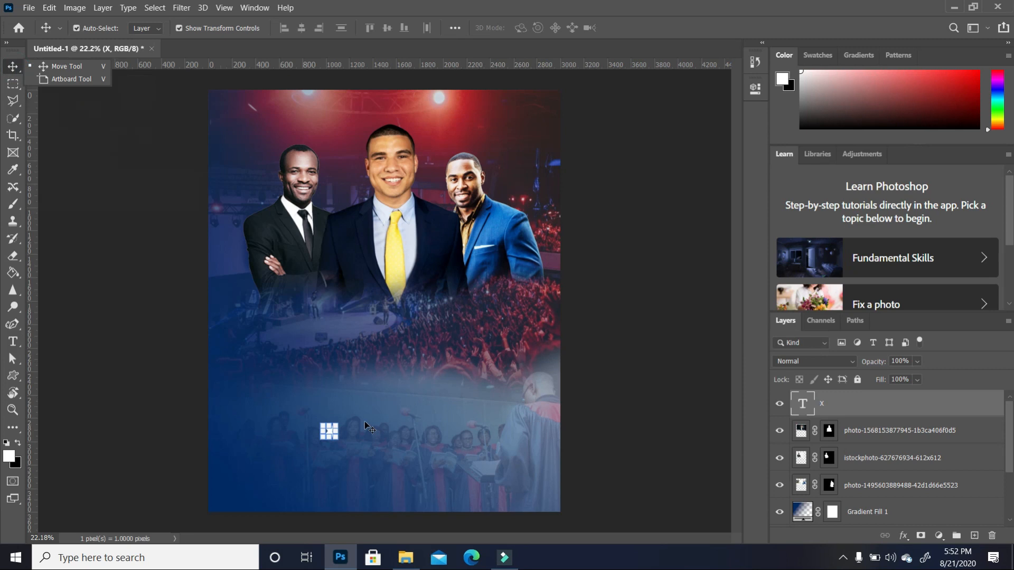
# Enlarge the X until it spans the whole flyer and nudge it left.
pyautogui.moveTo(339, 421); pyautogui.dragTo(623, 118)
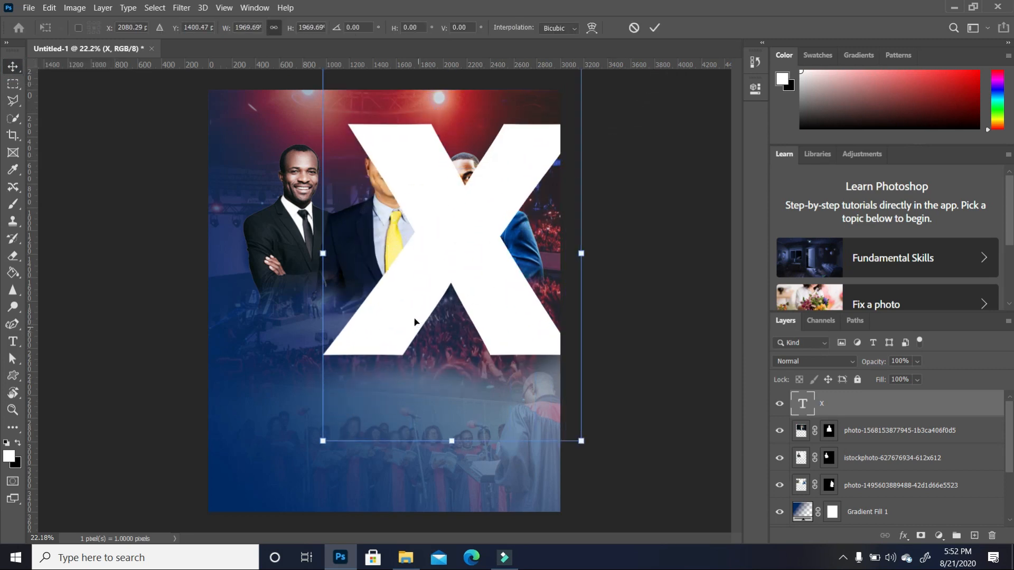
pyautogui.scroll(-5, 422, 264)
pyautogui.moveTo(346, 387); pyautogui.dragTo(229, 520)
pyautogui.moveTo(256, 156); pyautogui.dragTo(210, 84)
pyautogui.press('Return')
pyautogui.moveTo(373, 261); pyautogui.dragTo(397, 269)
pyautogui.hotkey('shift', 'Left')
pyautogui.hotkey('shift', 'Left')
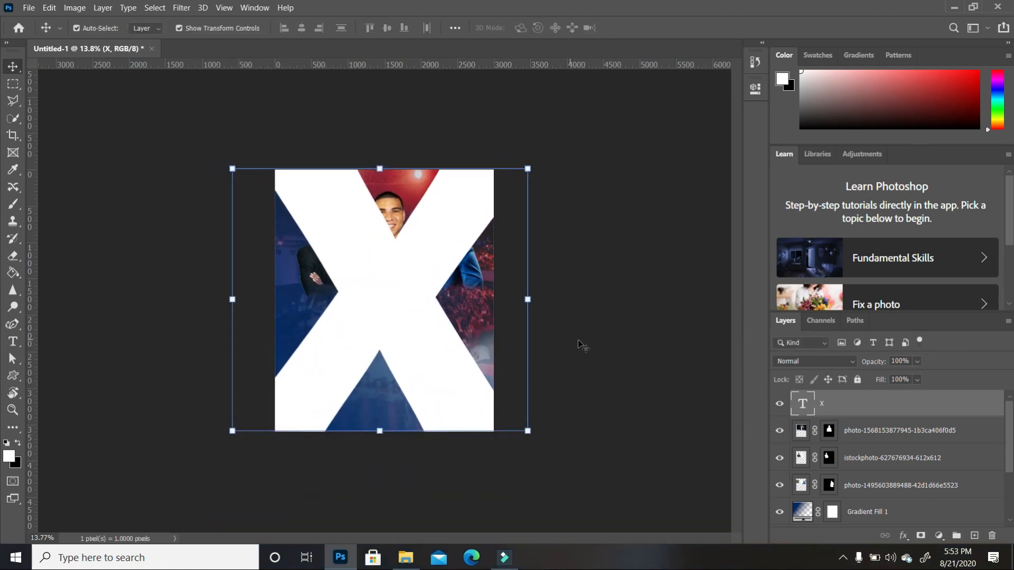
pyautogui.hotkey('shift', 'Left')
pyautogui.click(621, 333)
# Move the X layer below the three portraits, just above Gradient Fill 1, and set its opacity to 5%.
pyautogui.click(399, 300)
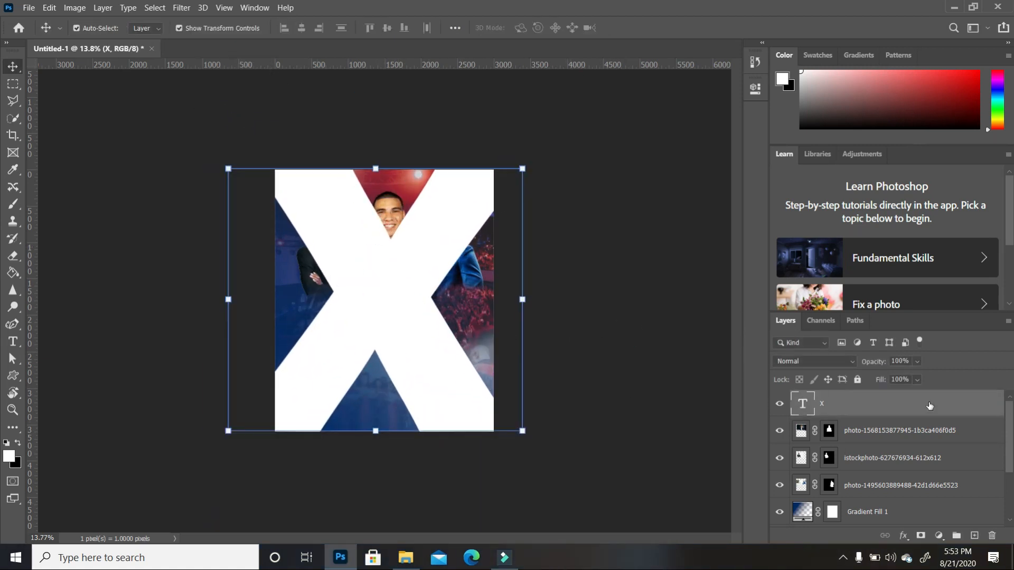
pyautogui.moveTo(917, 407); pyautogui.dragTo(924, 493)
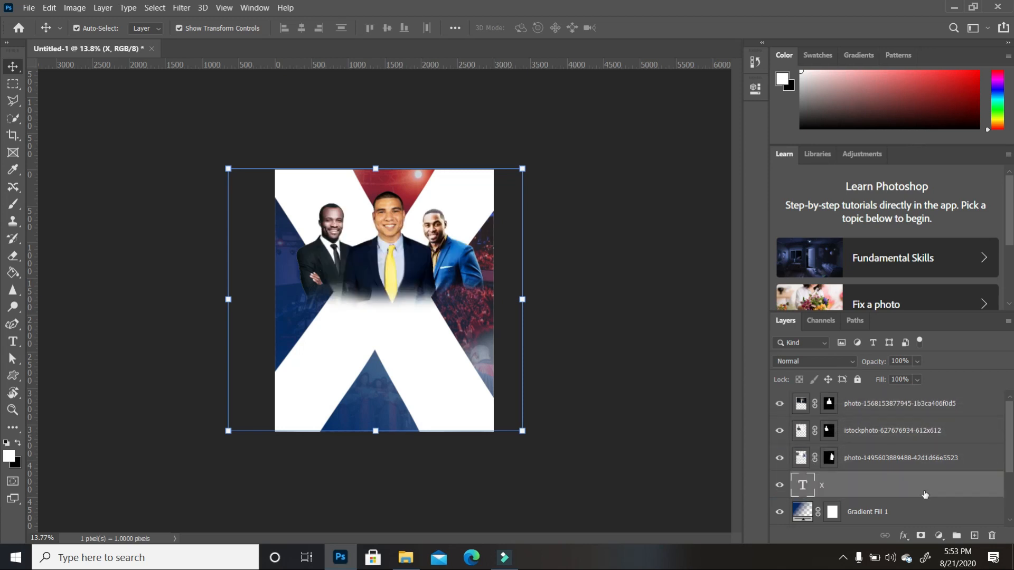
pyautogui.click(917, 363)
pyautogui.moveTo(909, 381); pyautogui.dragTo(874, 378)
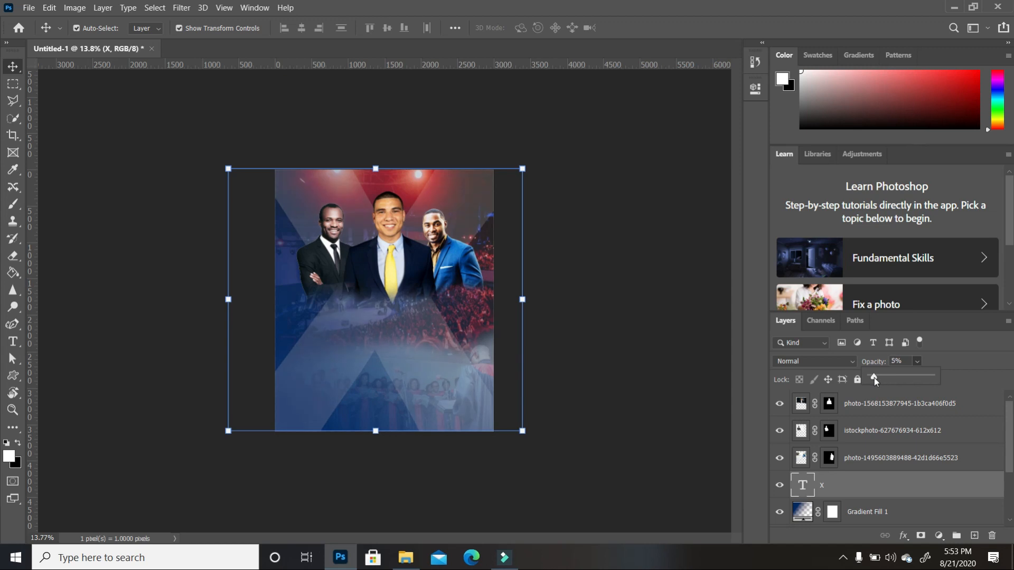
pyautogui.click(606, 334)
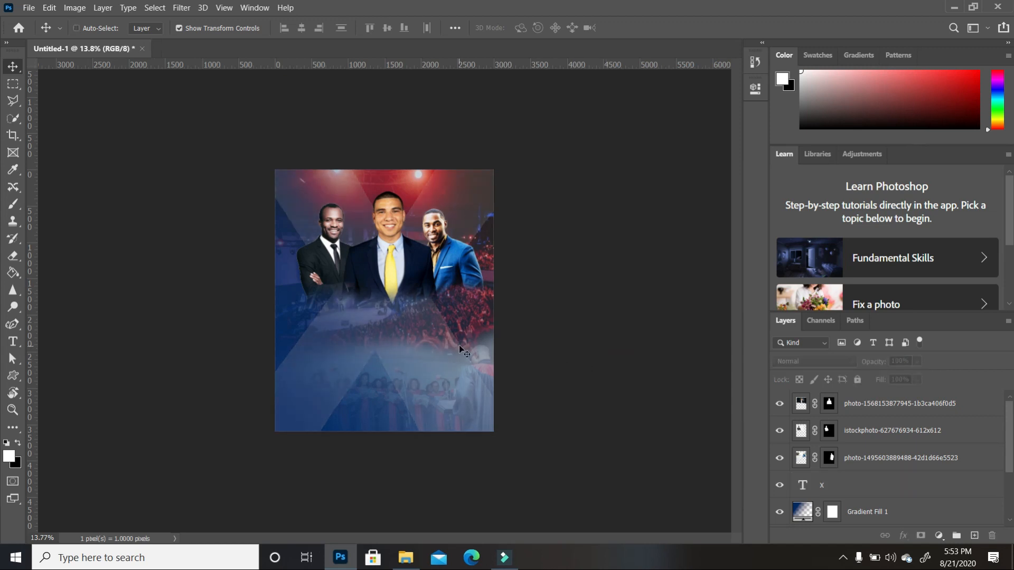
pyautogui.scroll(3, 451, 342)
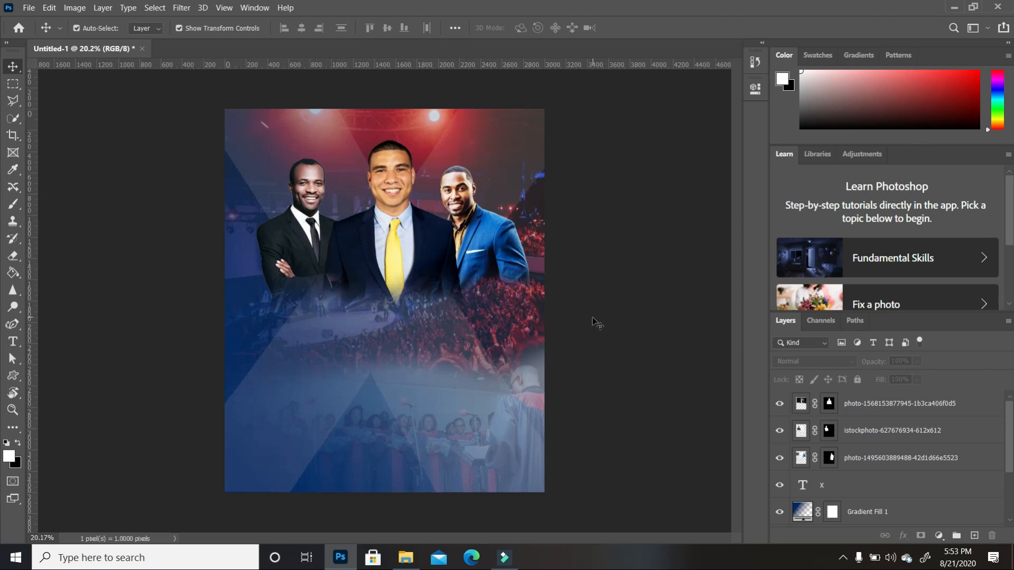
# Convert the X text layer to a smart object.
pyautogui.click(864, 487)
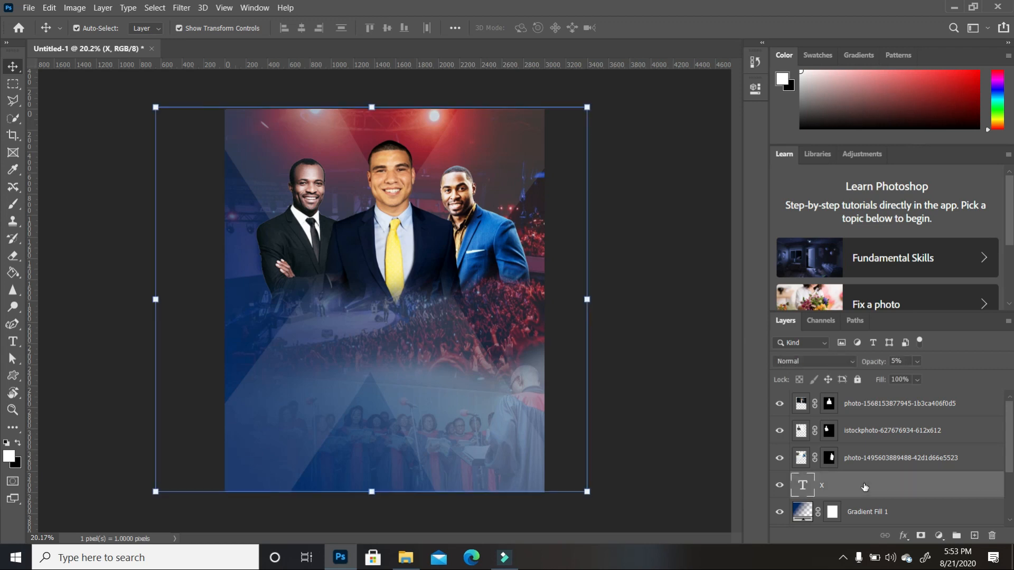
pyautogui.rightClick(864, 488)
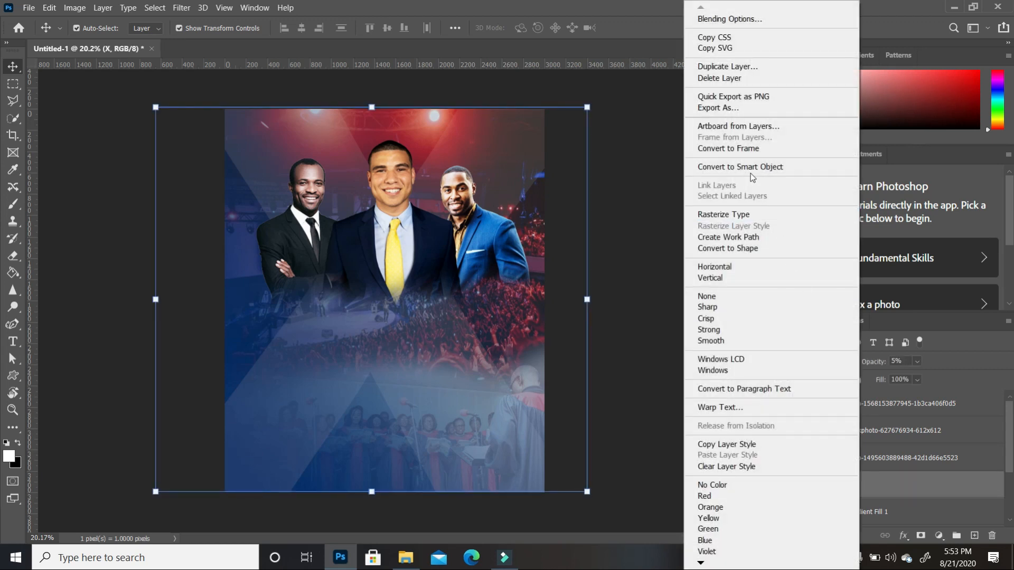
pyautogui.click(752, 167)
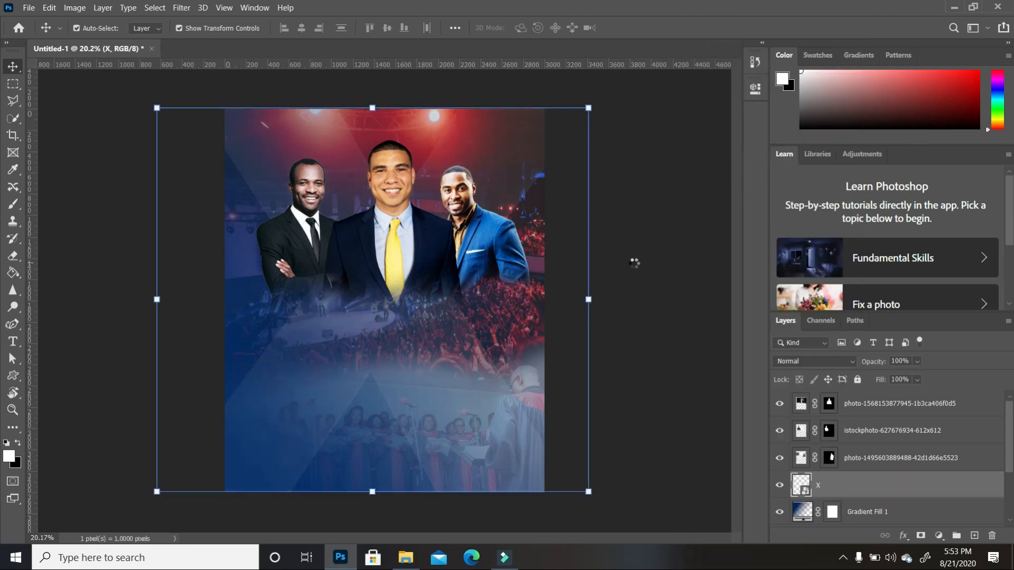
pyautogui.click(638, 269)
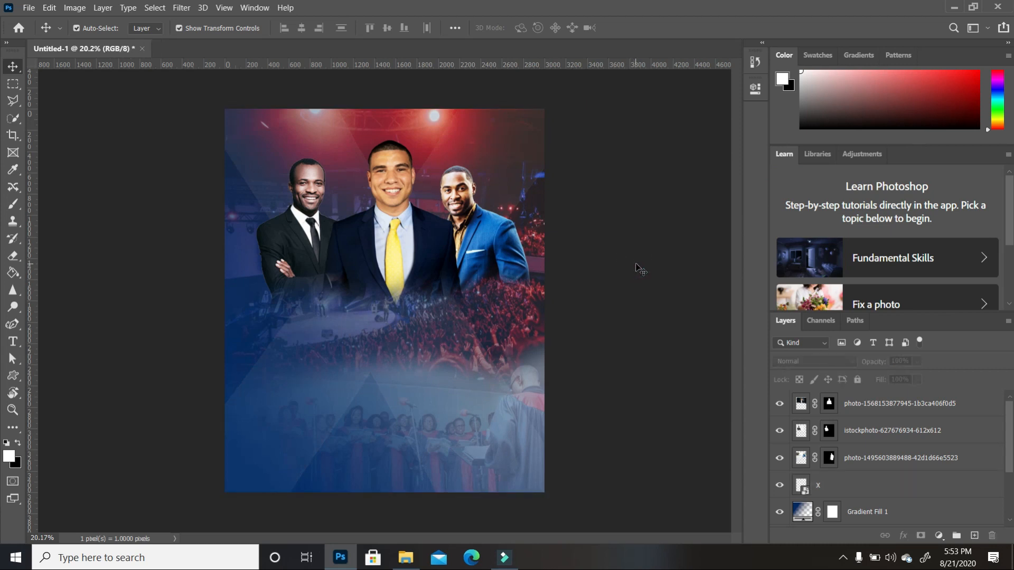
pyautogui.click(447, 392)
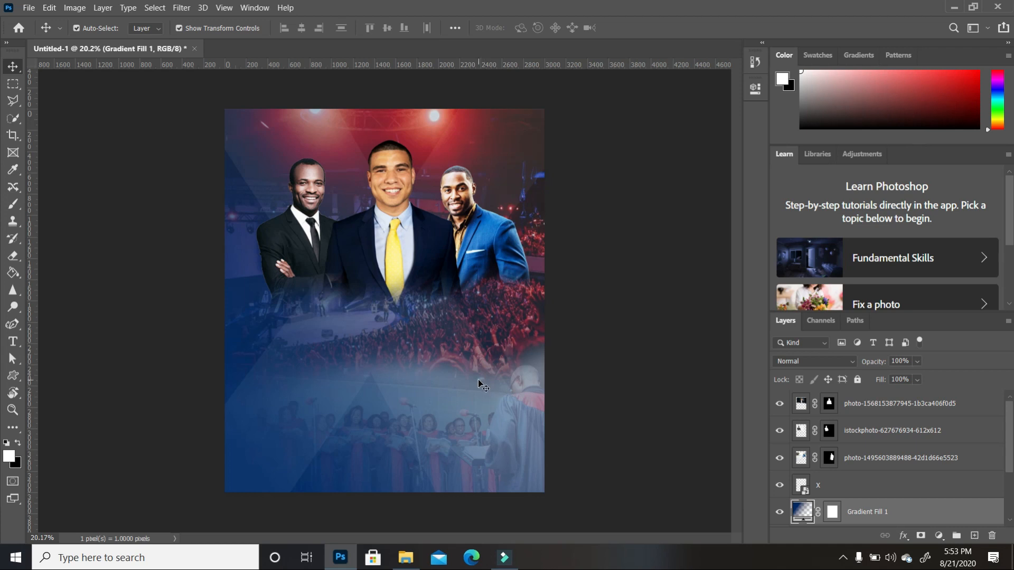
# Add a white 36 pt Eras Bold ITC text layer over the choir area reading "E PERIENCE", with a gap for the X.
pyautogui.click(15, 345)
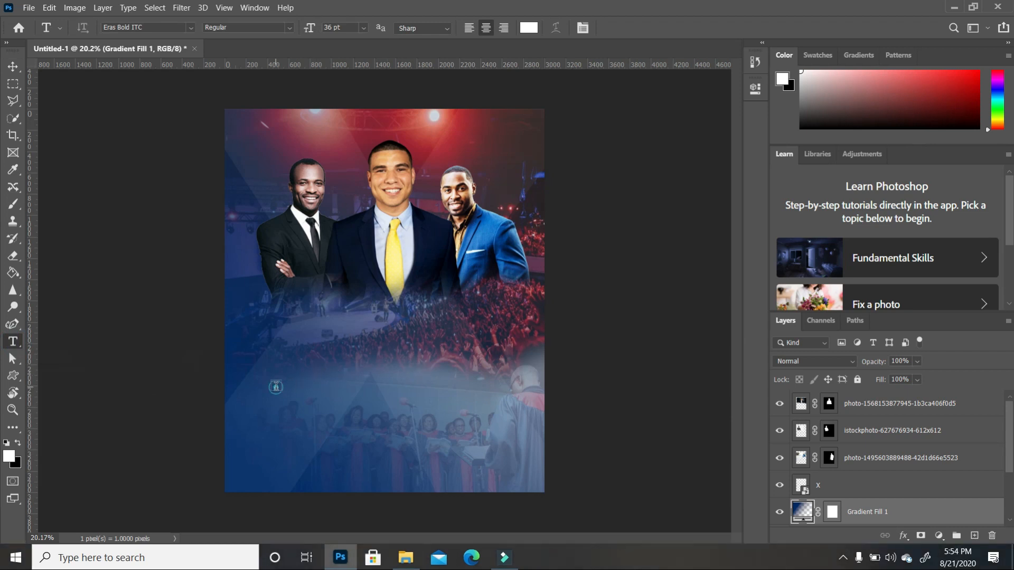
pyautogui.click(275, 388)
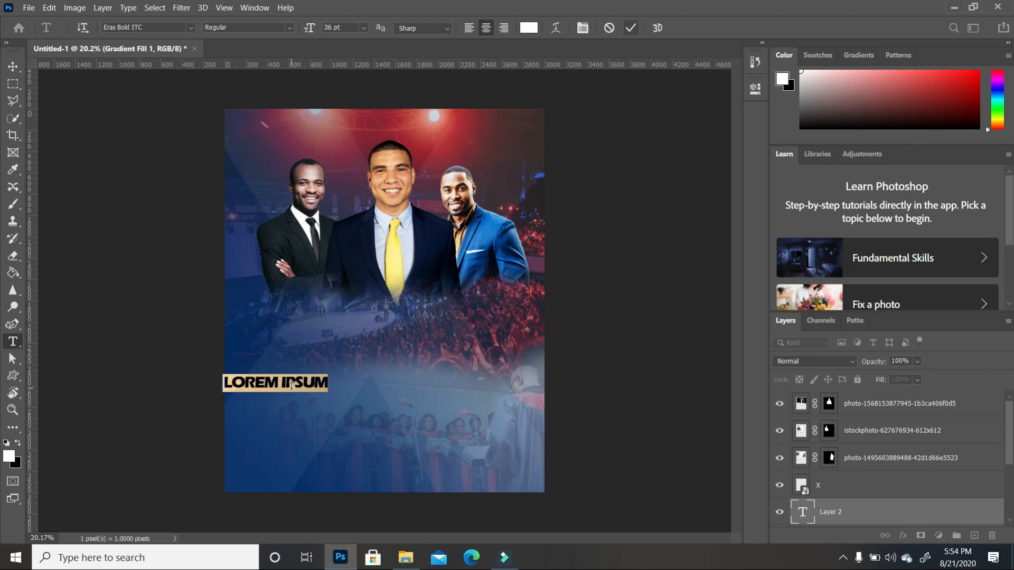
pyautogui.write('E    PERIENCE')
pyautogui.hotkey('ctrl', 'Return')
# Enlarge the "E PERIENCE" text to nearly the flyer's full width and position it just below the three portraits.
pyautogui.hotkey('ctrl', 't')
pyautogui.moveTo(326, 374); pyautogui.dragTo(536, 336)
pyautogui.moveTo(431, 382); pyautogui.dragTo(431, 373)
pyautogui.moveTo(228, 384); pyautogui.dragTo(236, 384)
pyautogui.moveTo(393, 355); pyautogui.dragTo(391, 363)
pyautogui.press('Return')
pyautogui.click(643, 364)
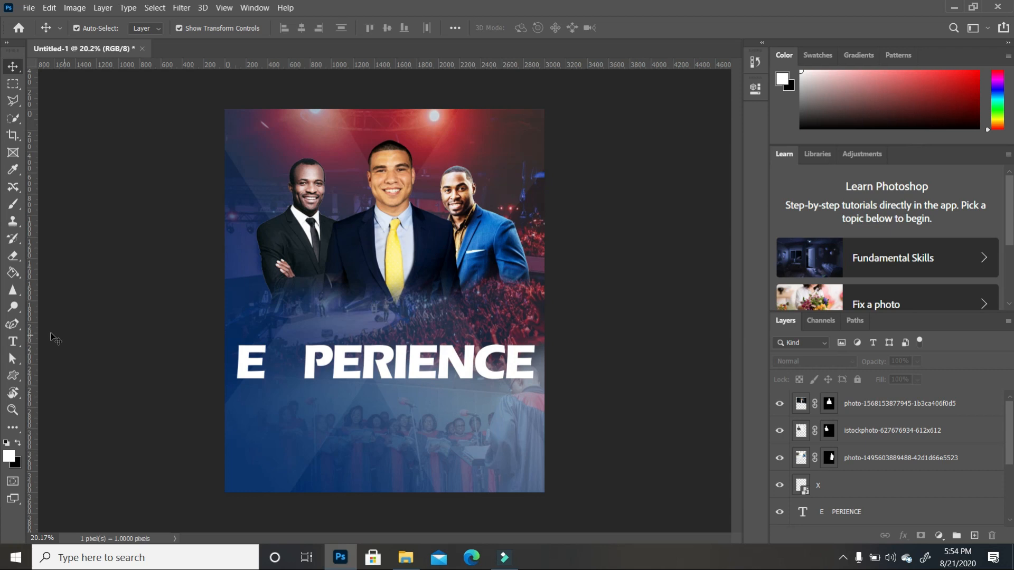
# Add a separate white text layer reading "x" over the choir area and set its font to Gloss And Bloom.
pyautogui.click(13, 343)
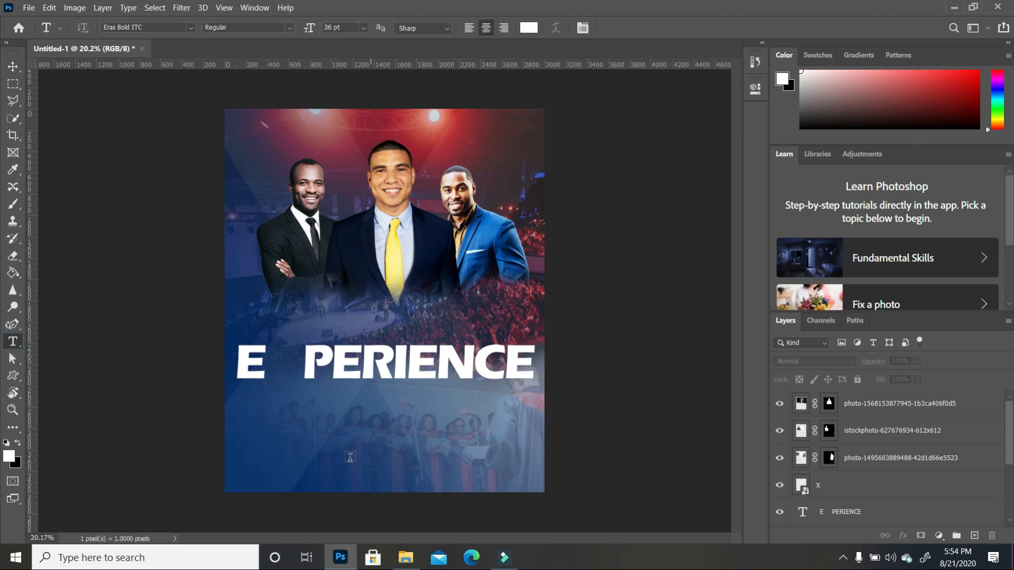
pyautogui.click(321, 457)
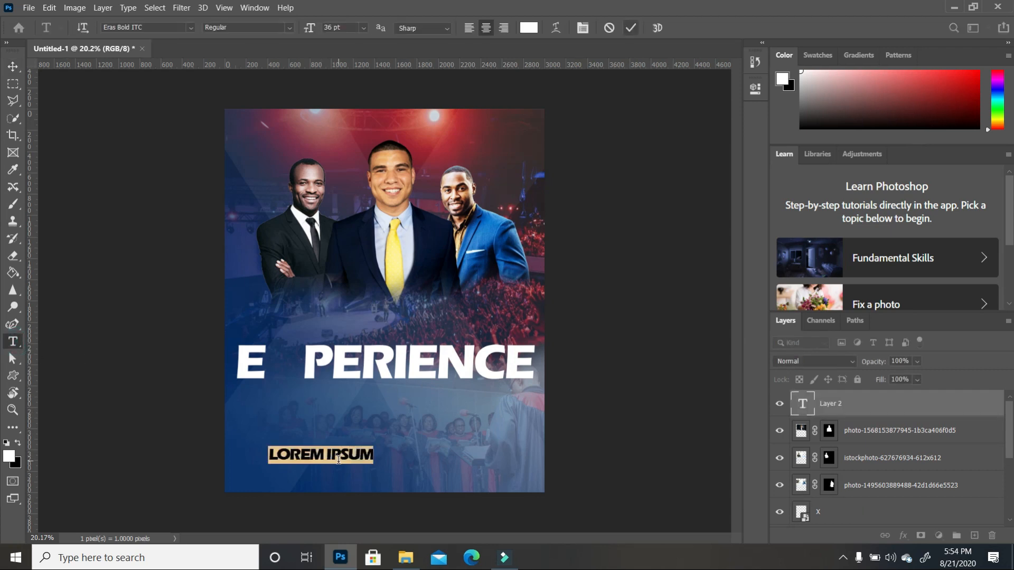
pyautogui.write('x')
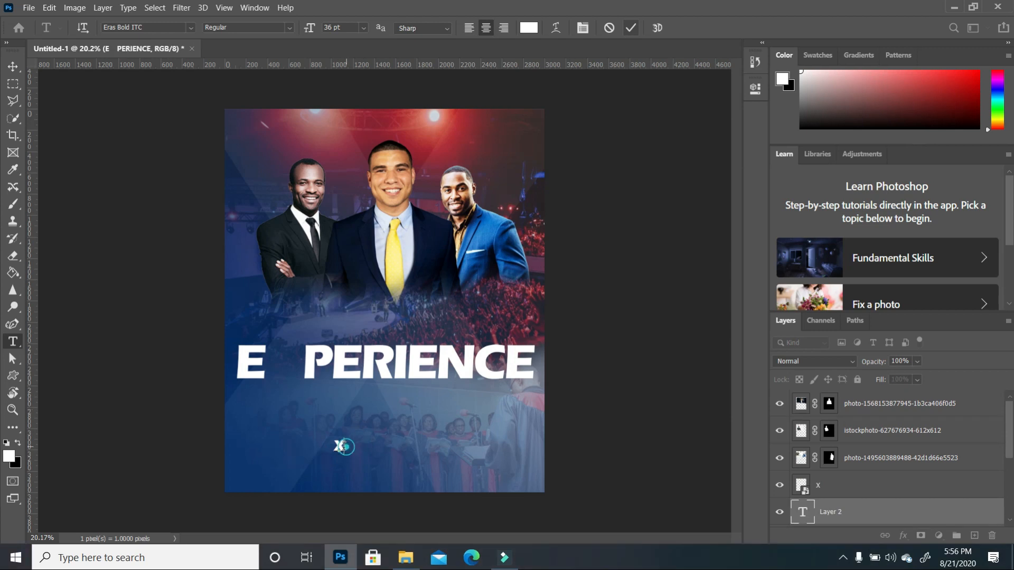
pyautogui.click(190, 28)
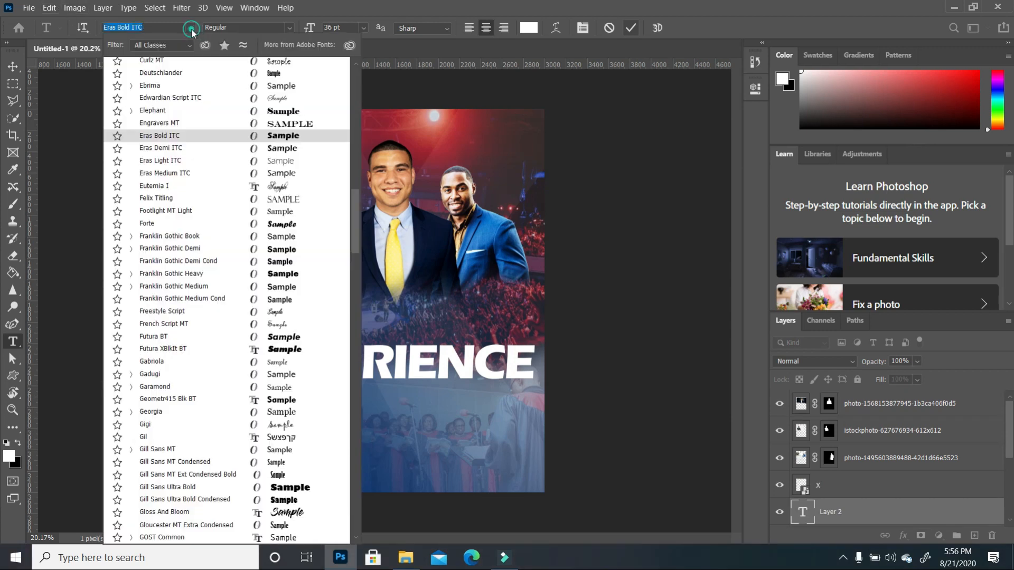
pyautogui.moveTo(353, 243); pyautogui.dragTo(358, 271)
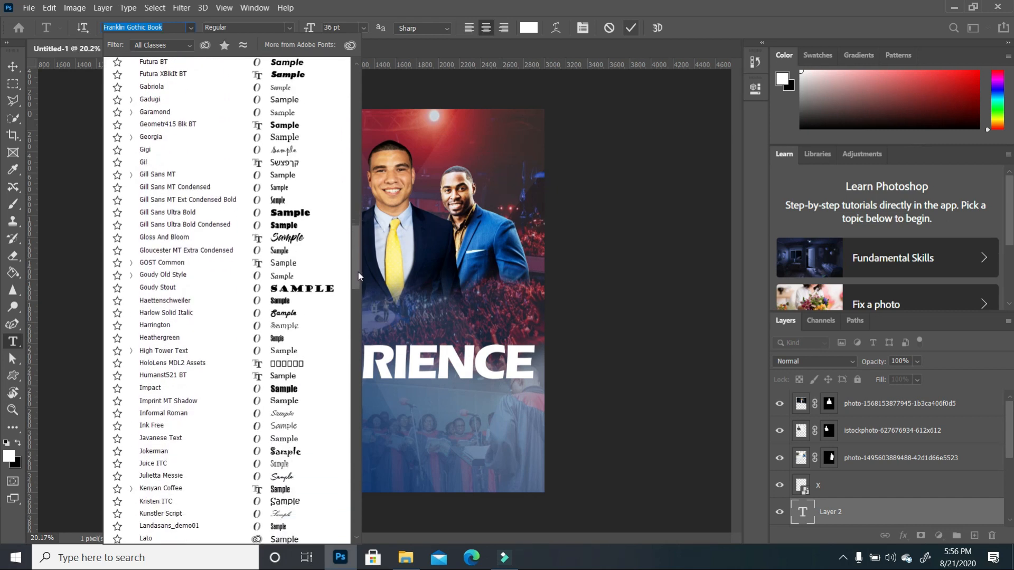
pyautogui.click(181, 240)
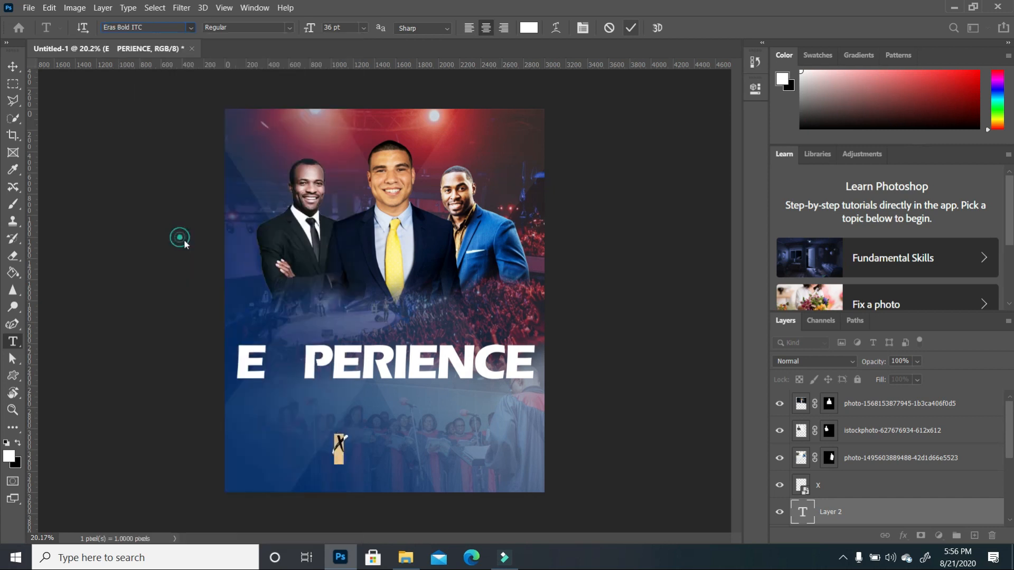
pyautogui.click(15, 66)
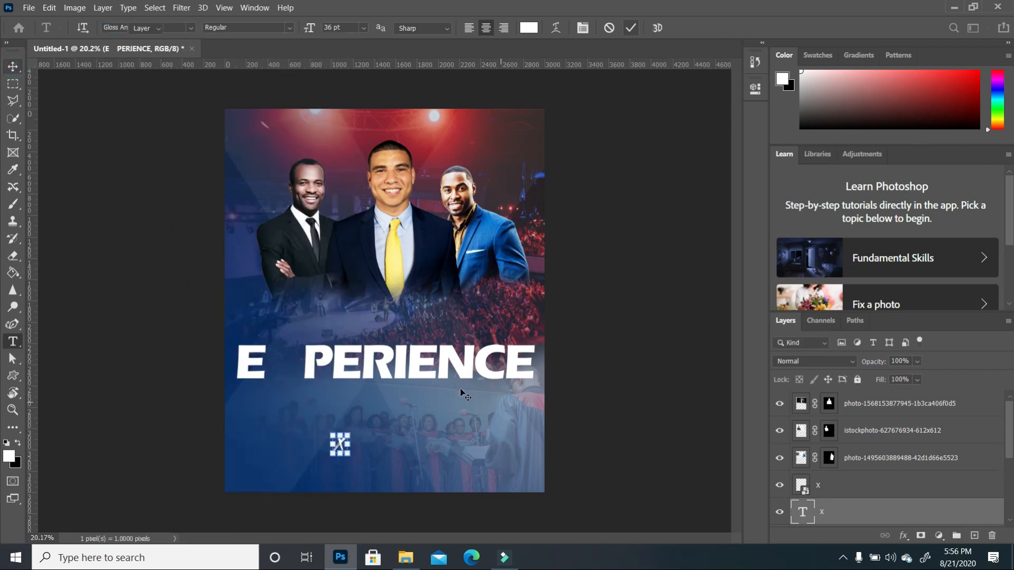
# Enlarge the brush-style X beyond the letter height and fit it into the gap between "E" and "PERIENCE".
pyautogui.hotkey('ctrl', 't')
pyautogui.moveTo(351, 432); pyautogui.dragTo(412, 380)
pyautogui.moveTo(351, 407); pyautogui.dragTo(277, 376)
pyautogui.moveTo(308, 334); pyautogui.dragTo(341, 299)
pyautogui.moveTo(299, 344); pyautogui.dragTo(296, 360)
pyautogui.moveTo(324, 316); pyautogui.dragTo(333, 306)
pyautogui.moveTo(296, 360); pyautogui.dragTo(293, 373)
pyautogui.press('Return')
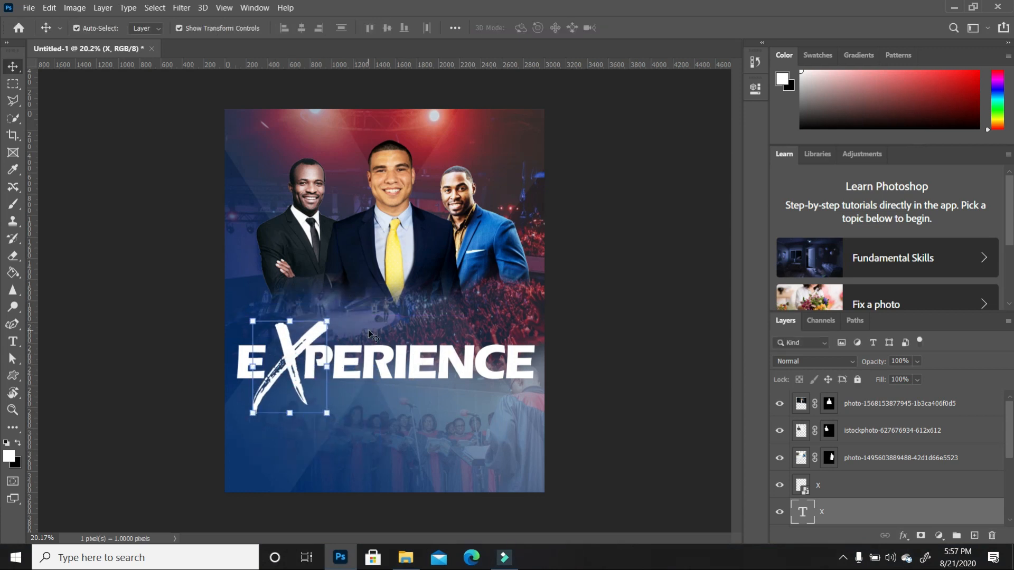
pyautogui.click(372, 332)
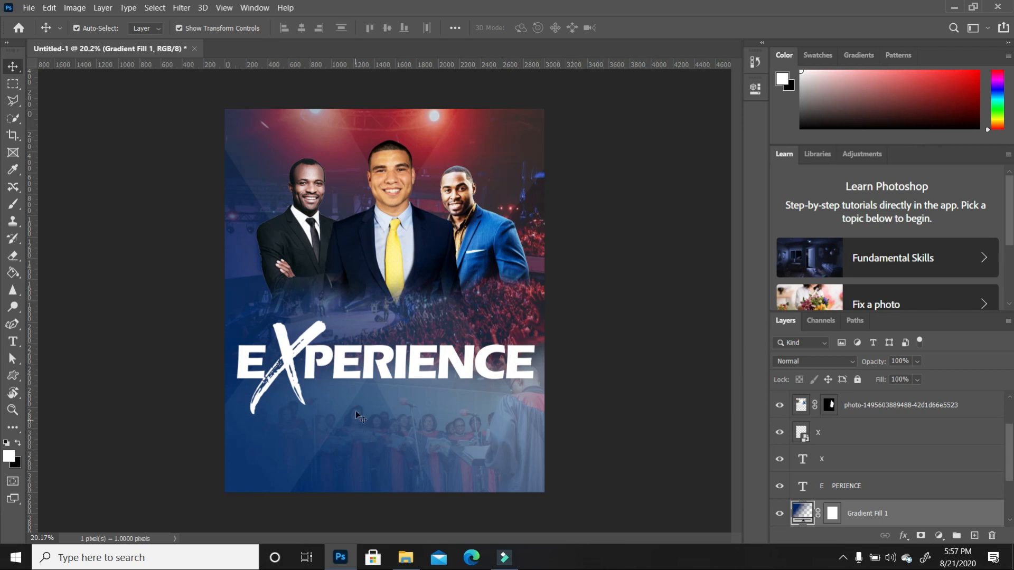
# Add a white text layer reading "TOTAL" near the flyer's lower edge and set its font to Eras Bold ITC.
pyautogui.click(13, 342)
pyautogui.click(356, 471)
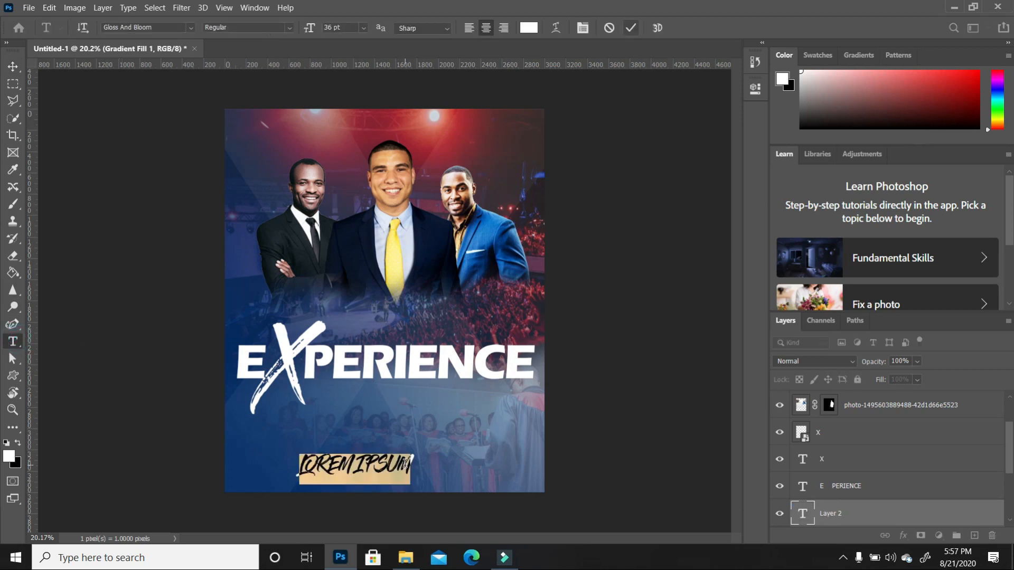
pyautogui.write('TOTAL')
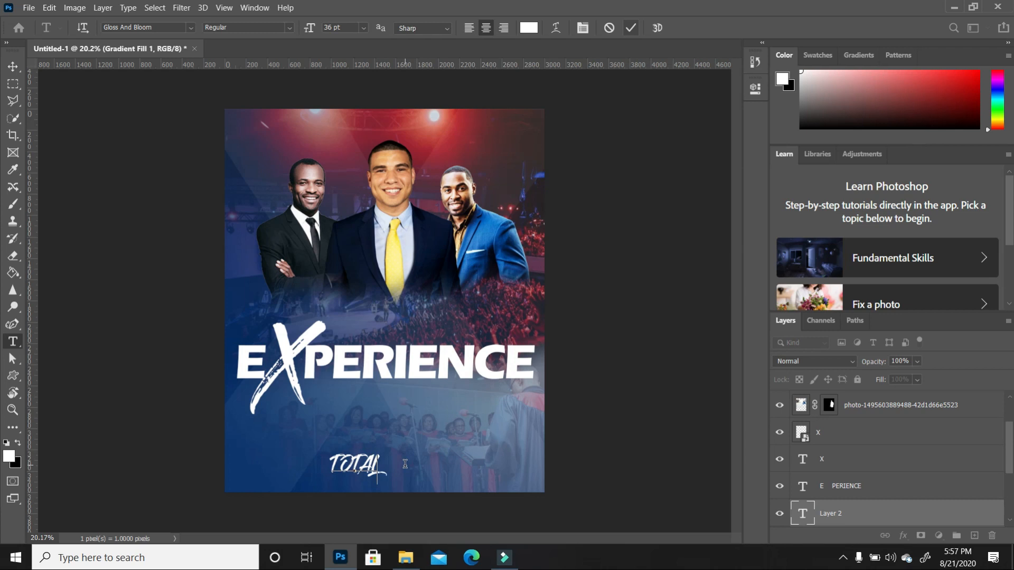
pyautogui.hotkey('ctrl', 'a')
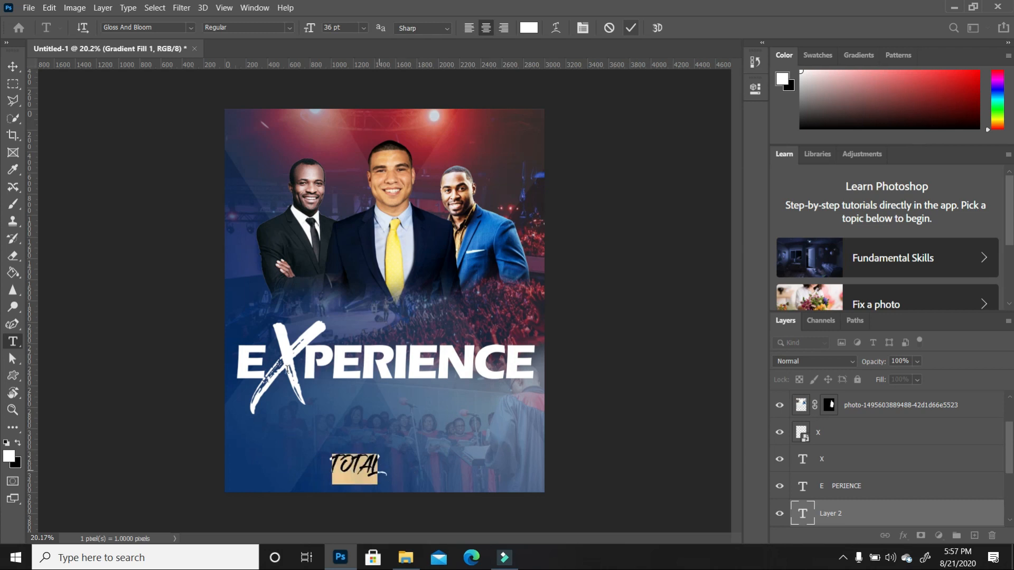
pyautogui.click(191, 28)
pyautogui.click(179, 357)
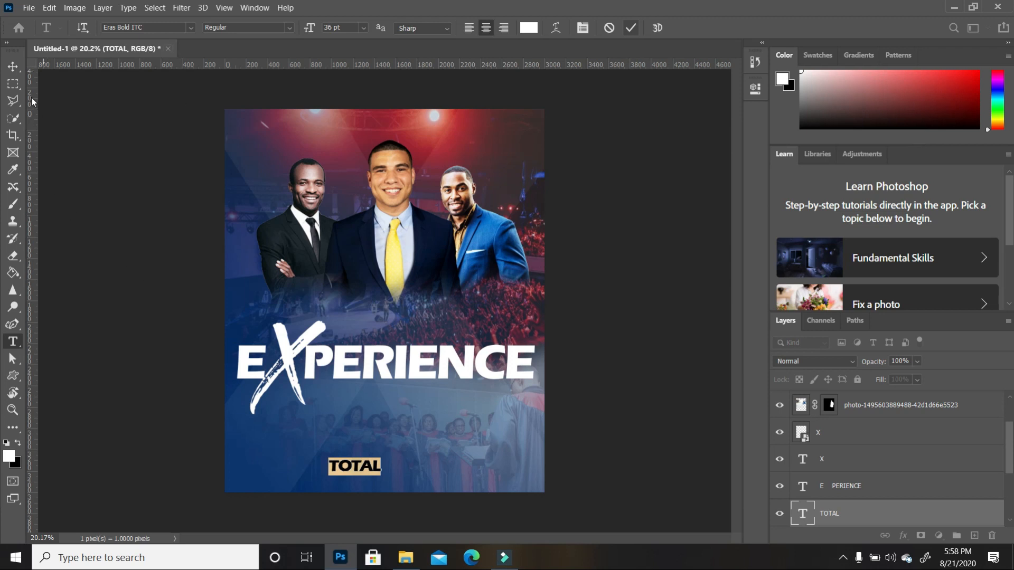
# Move "TOTAL" above the EXPERIENCE title beside the X and scale it to about 110%.
pyautogui.click(13, 66)
pyautogui.moveTo(371, 471); pyautogui.dragTo(386, 328)
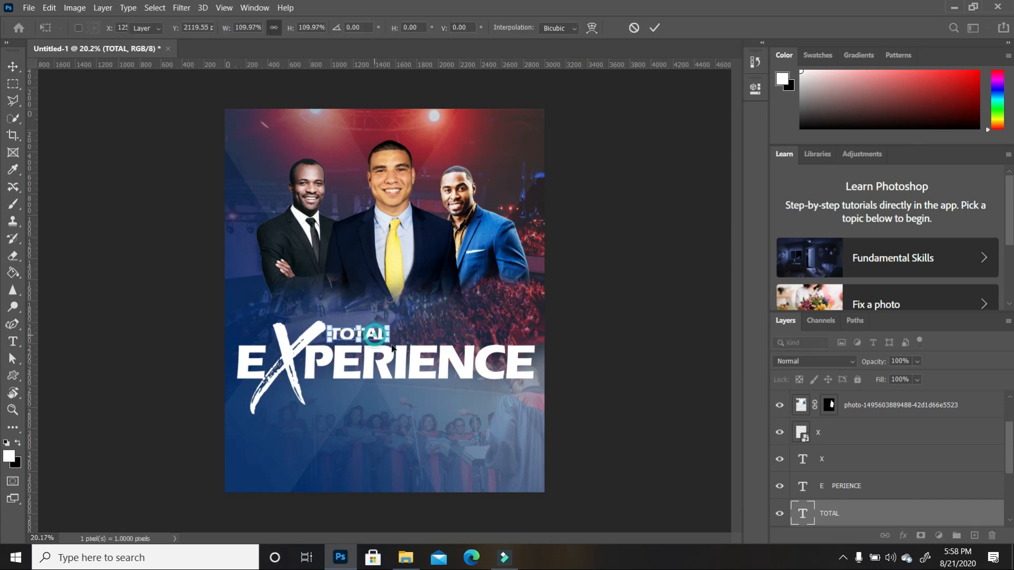
pyautogui.press('Return')
# Recolour the "TOTAL" text bright red, starting from a red sampled in the flyer's background.
pyautogui.click(14, 344)
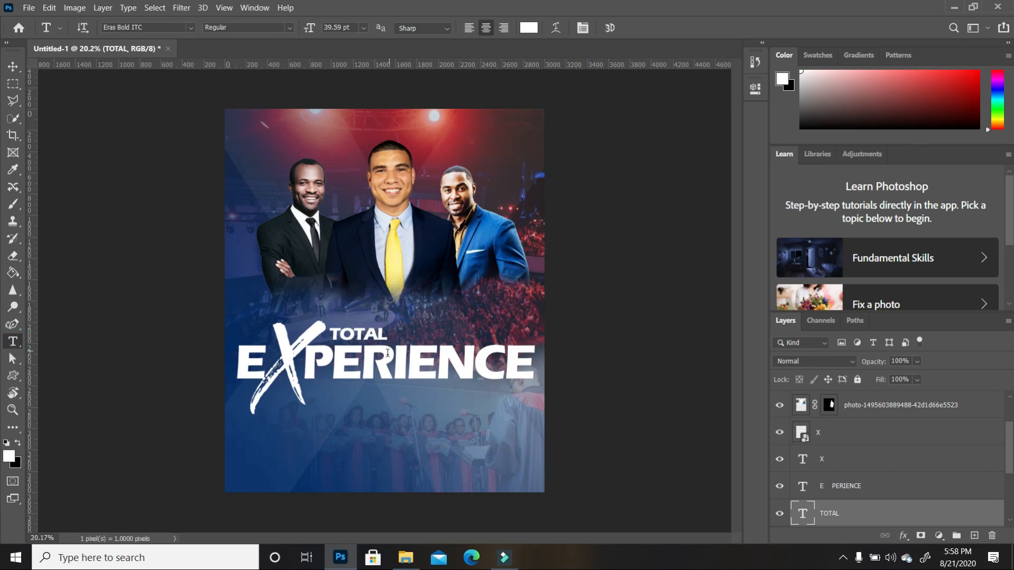
pyautogui.moveTo(390, 334); pyautogui.dragTo(329, 333)
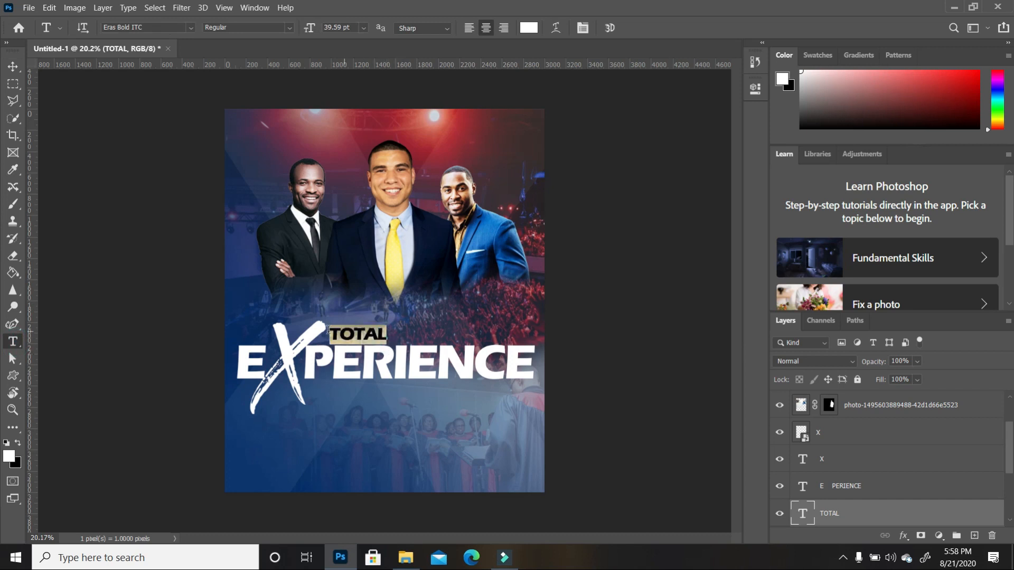
pyautogui.click(10, 456)
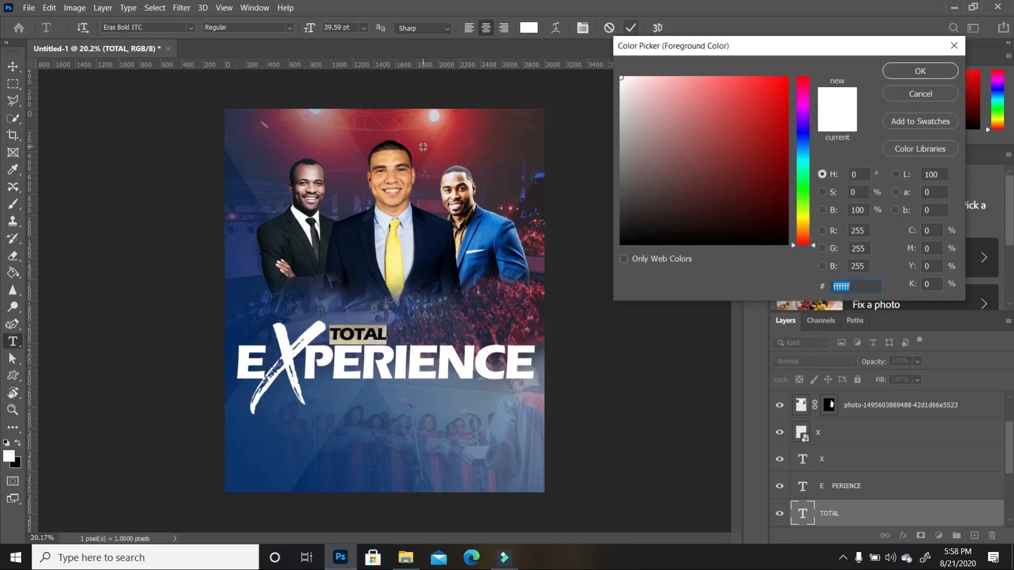
pyautogui.click(424, 145)
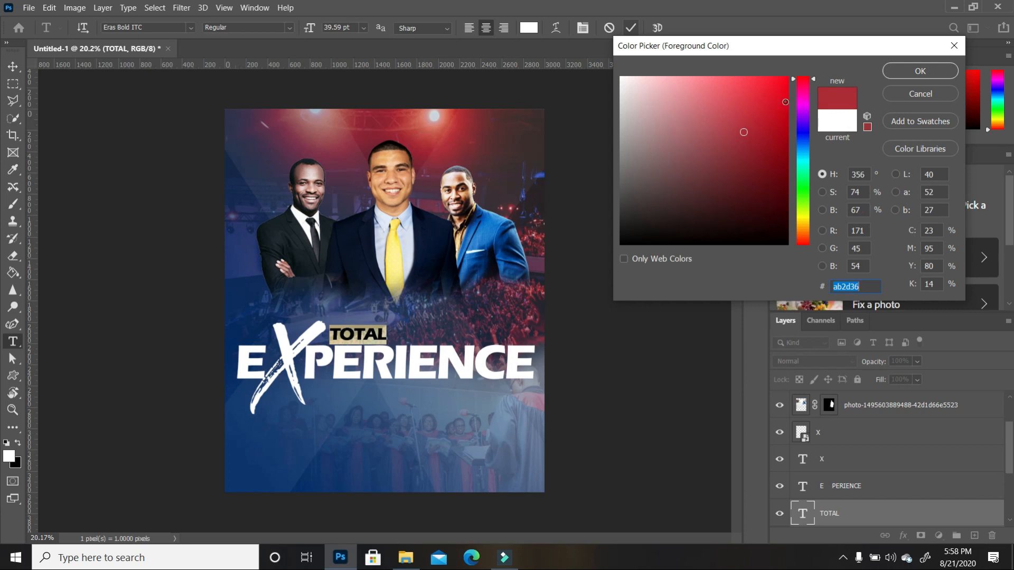
pyautogui.click(785, 103)
pyautogui.click(916, 73)
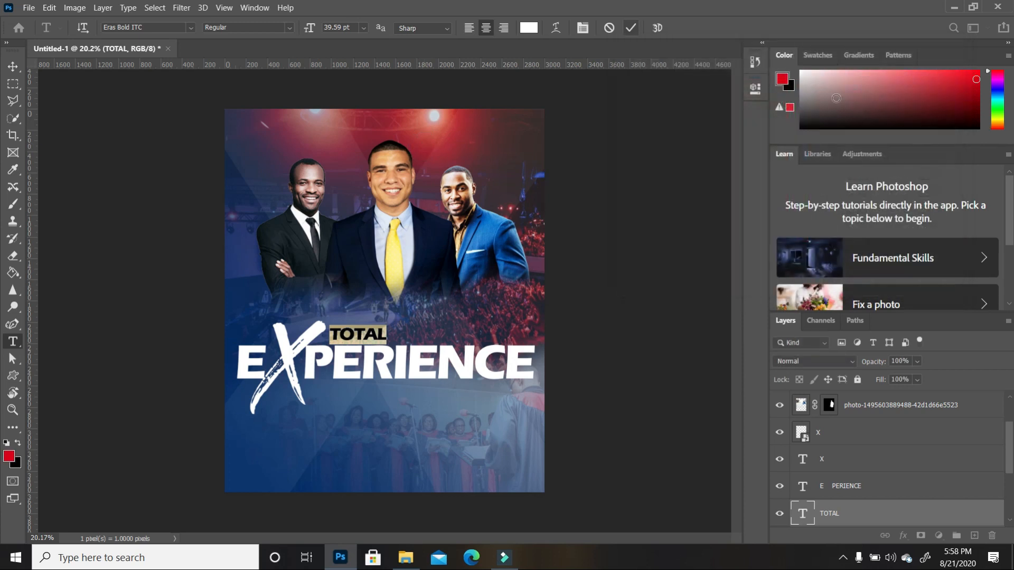
pyautogui.click(13, 70)
pyautogui.click(618, 316)
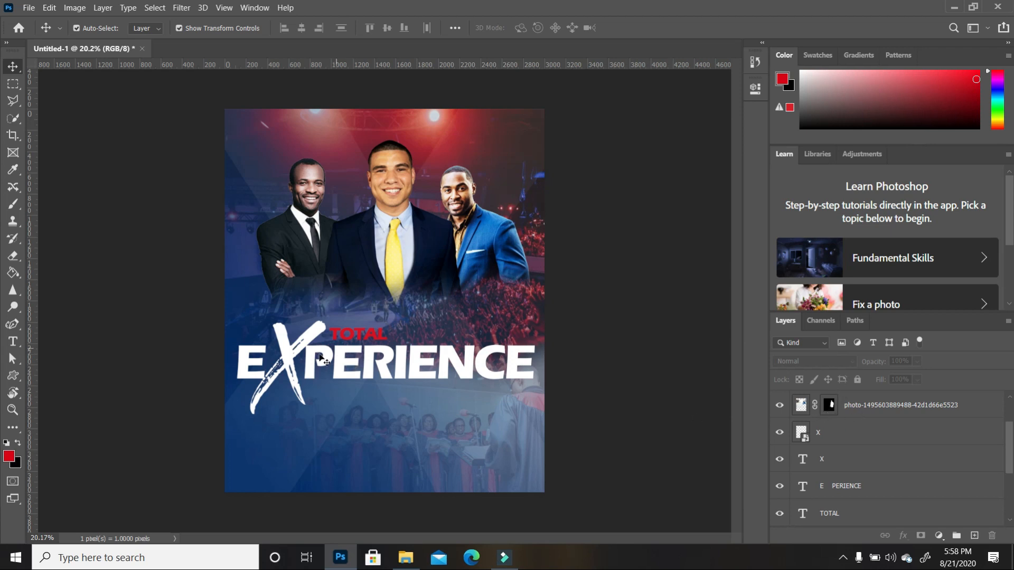
# Add a new empty layer directly above the brush-style X text layer.
pyautogui.click(288, 343)
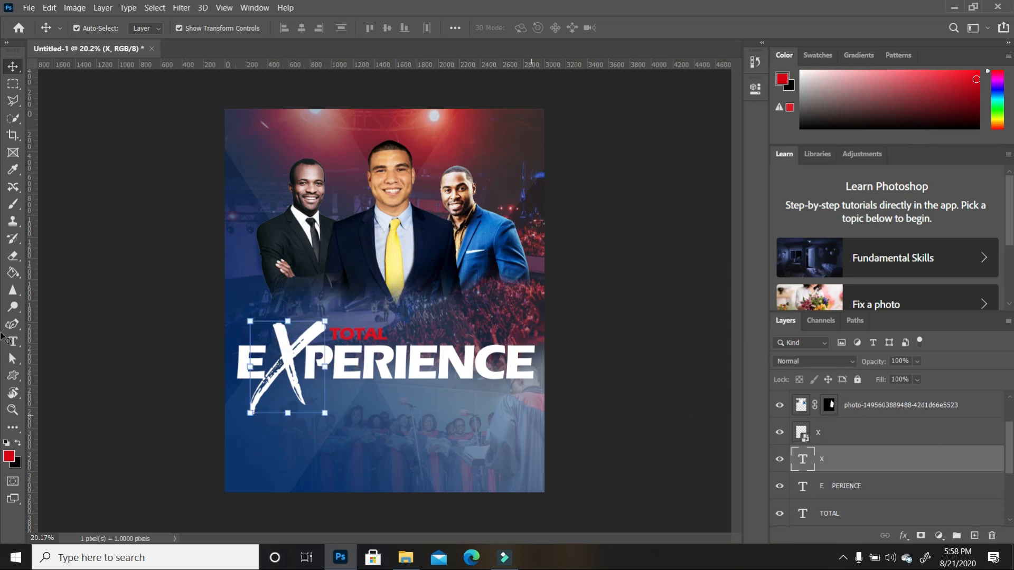
pyautogui.scroll(5, 299, 404)
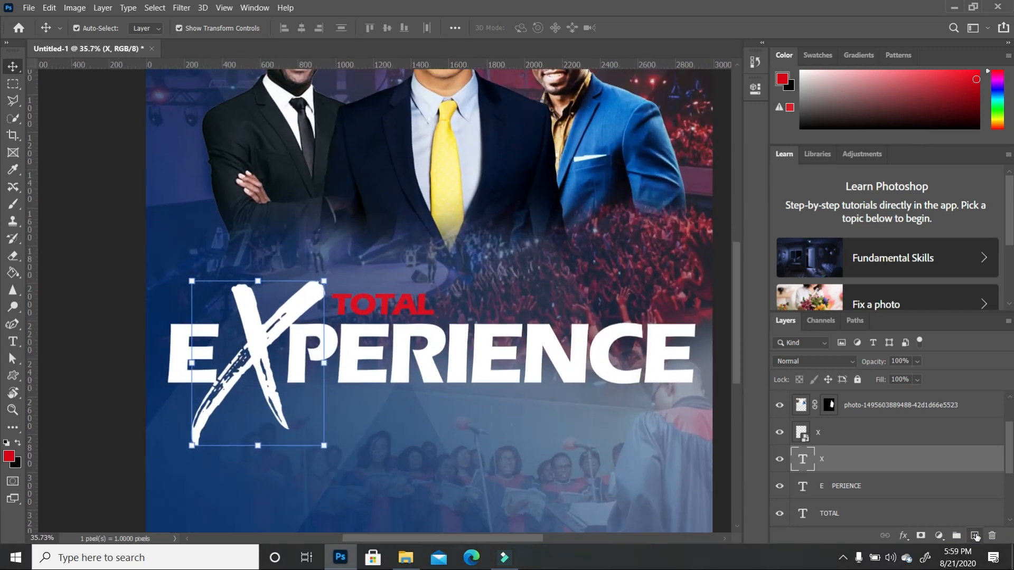
pyautogui.click(976, 537)
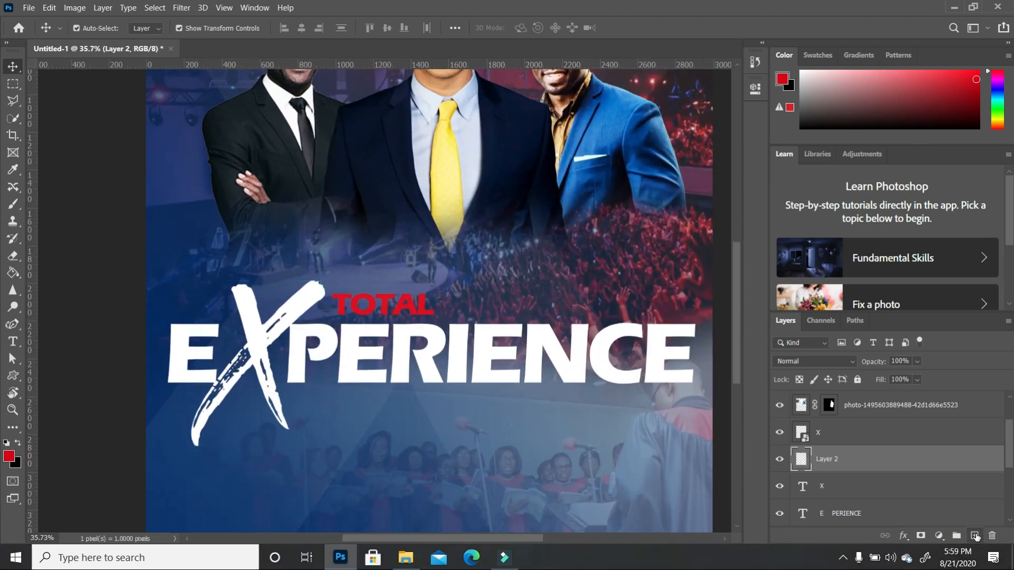
# Set the background colour to golden yellow #fdbf04.
pyautogui.click(19, 462)
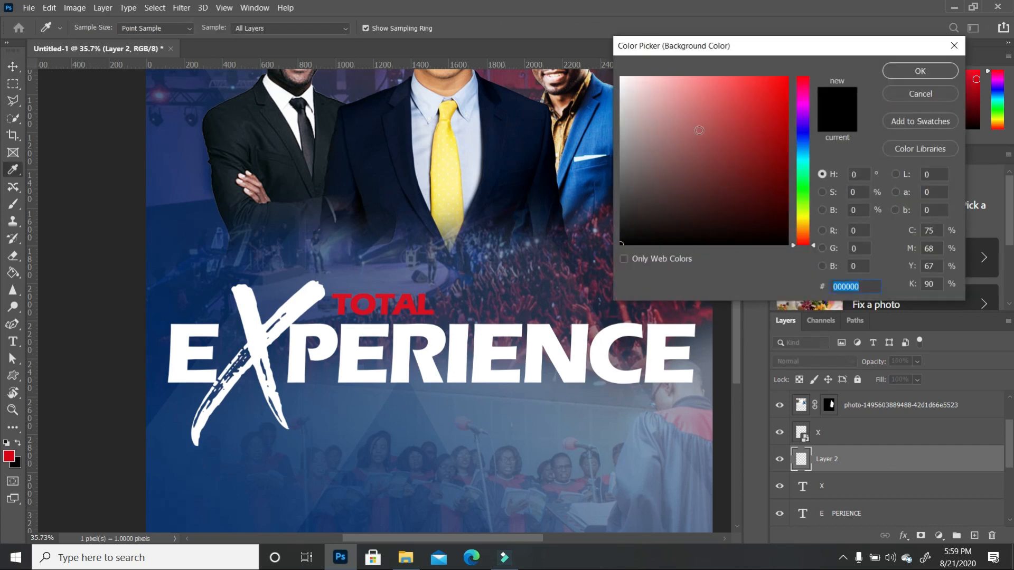
pyautogui.moveTo(803, 234); pyautogui.dragTo(803, 224)
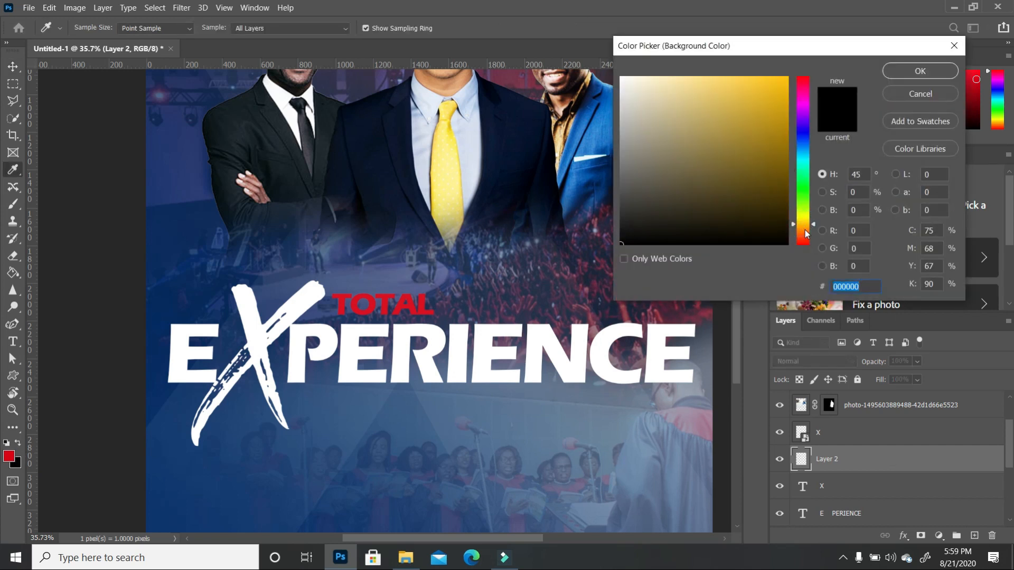
pyautogui.click(787, 78)
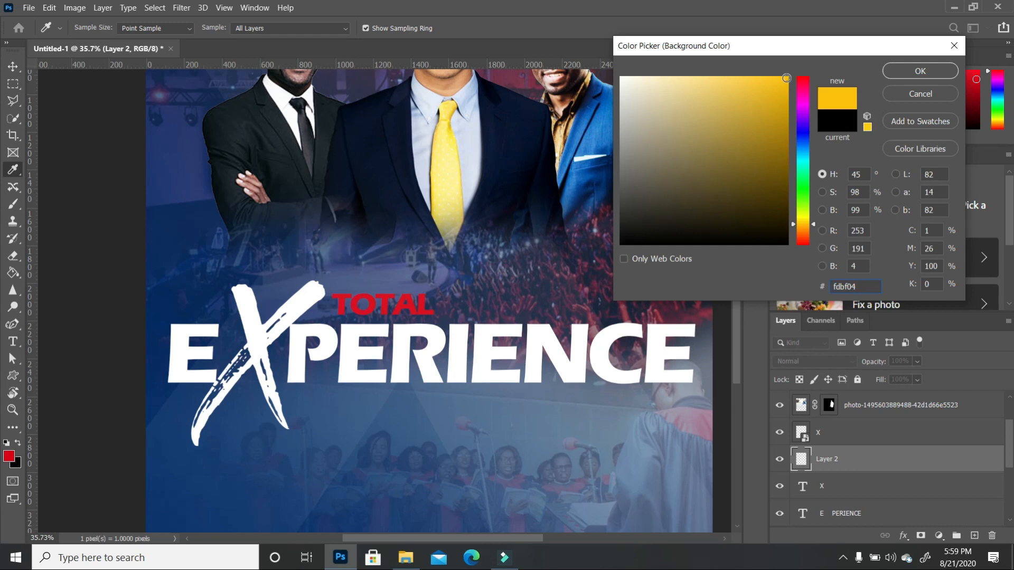
pyautogui.click(907, 79)
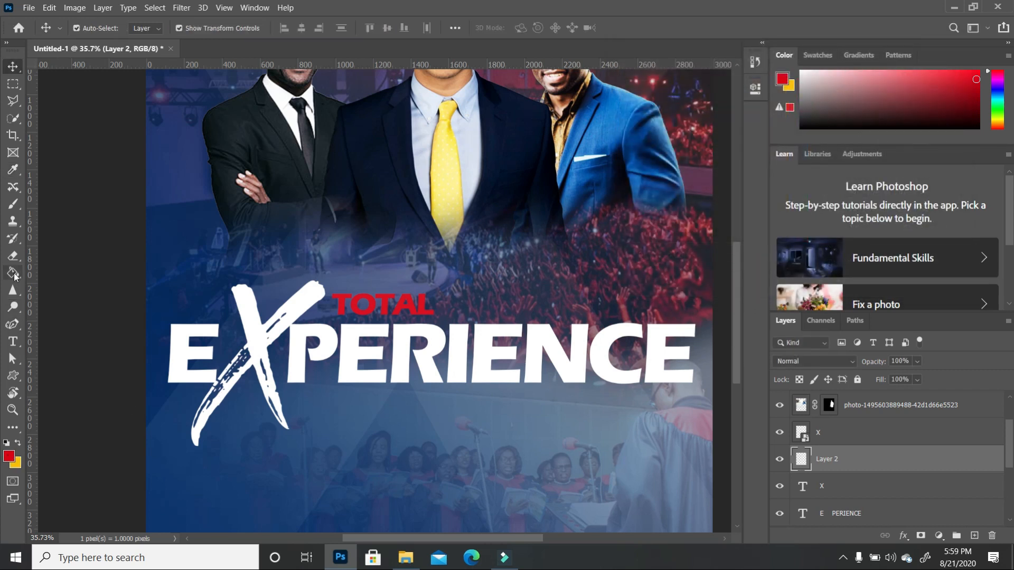
# Fill a rectangular selection around the X on the new layer with a linear gradient, red at the upper end to golden yellow below.
pyautogui.moveTo(15, 278); pyautogui.dragTo(62, 276)
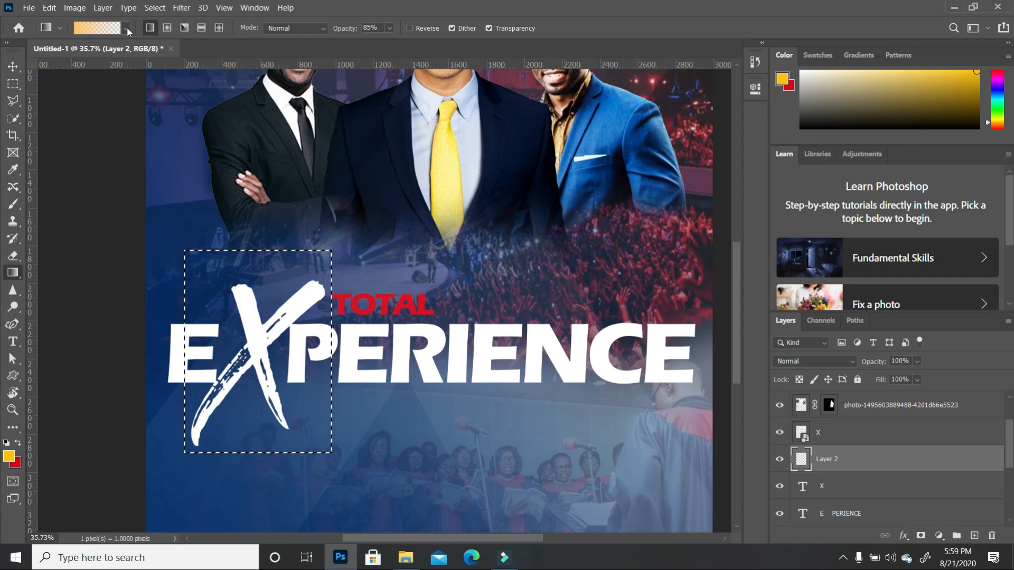
pyautogui.click(126, 28)
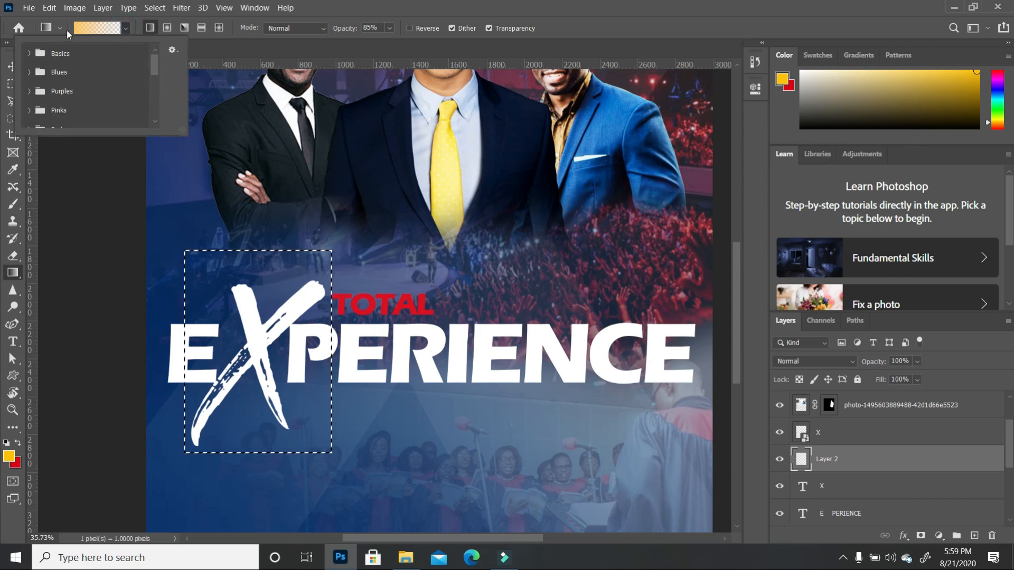
pyautogui.click(127, 29)
pyautogui.click(126, 29)
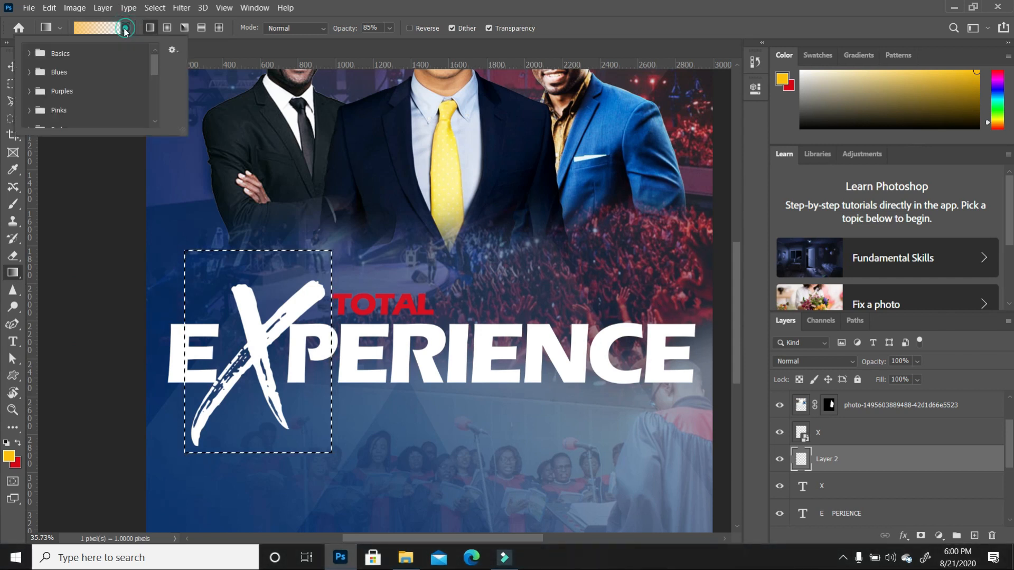
pyautogui.click(60, 29)
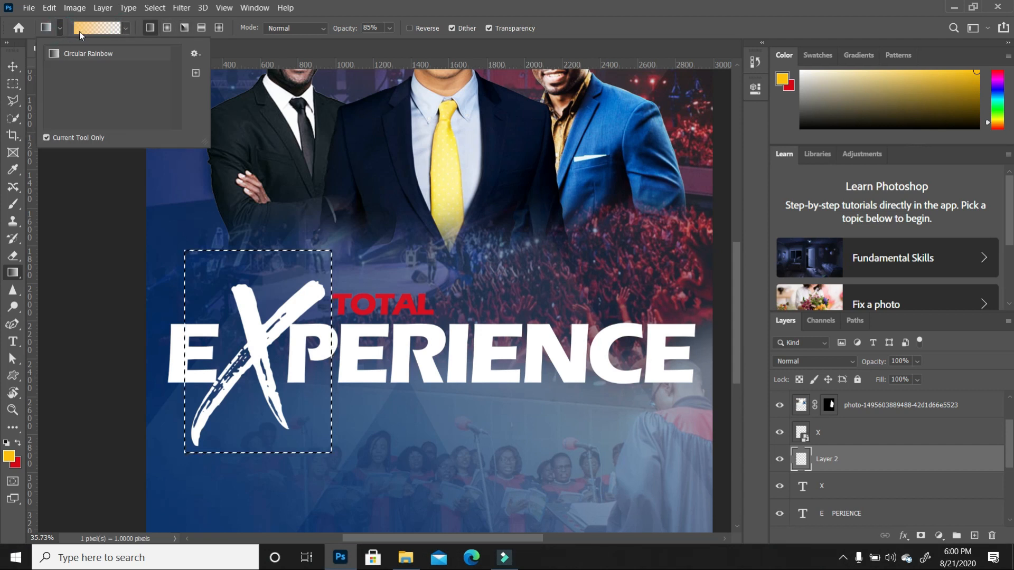
pyautogui.click(126, 28)
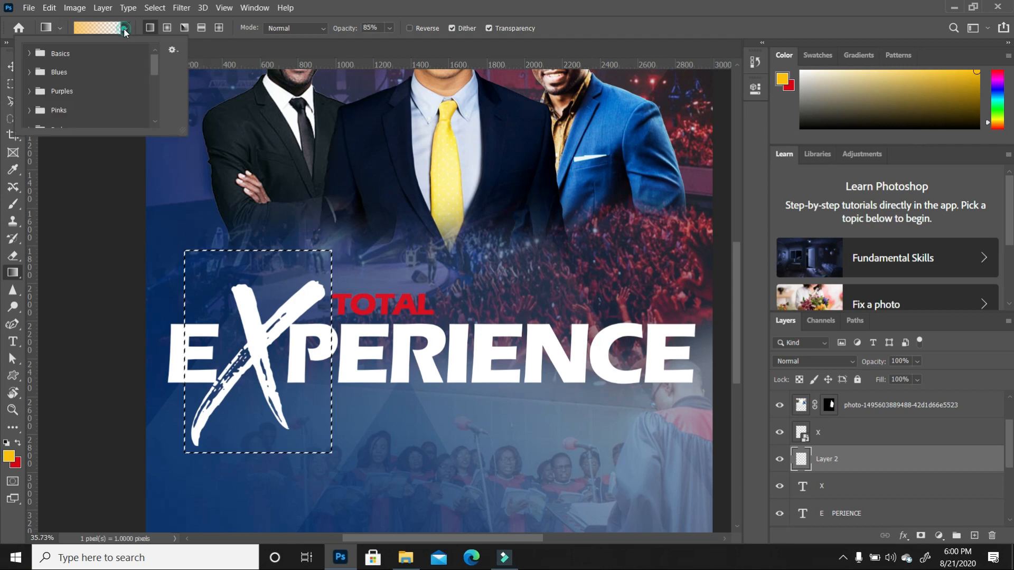
pyautogui.click(30, 53)
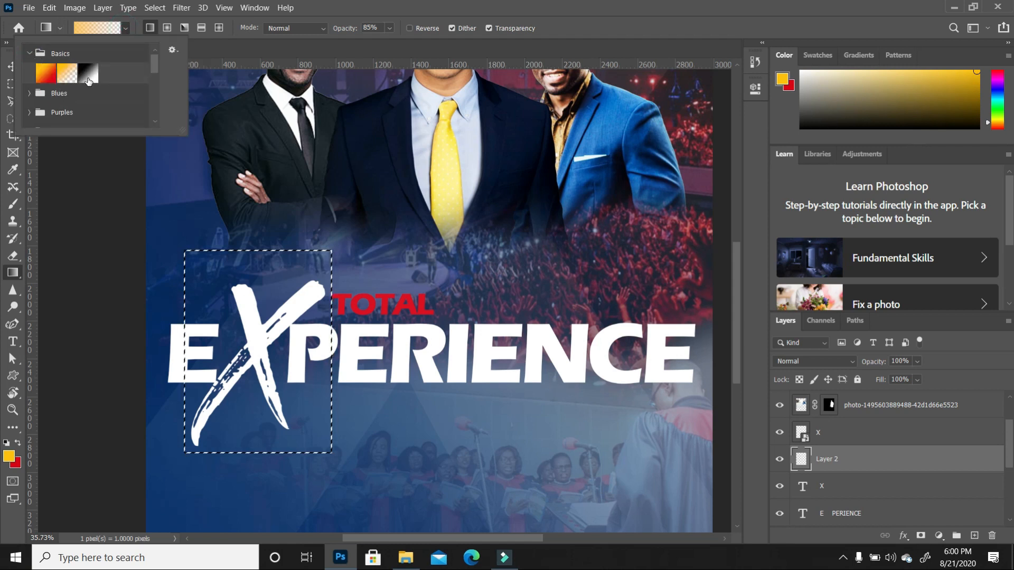
pyautogui.click(48, 74)
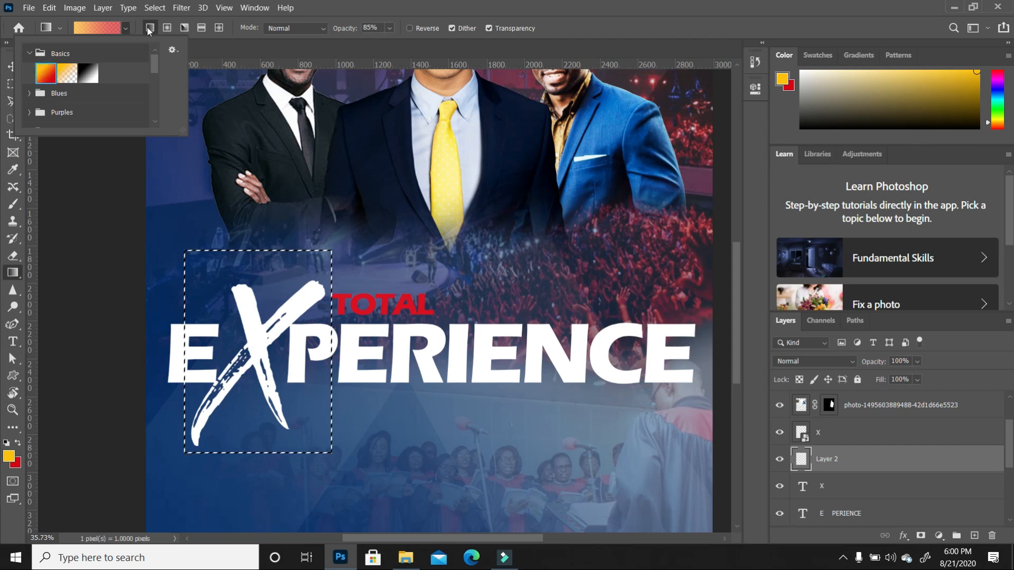
pyautogui.click(128, 29)
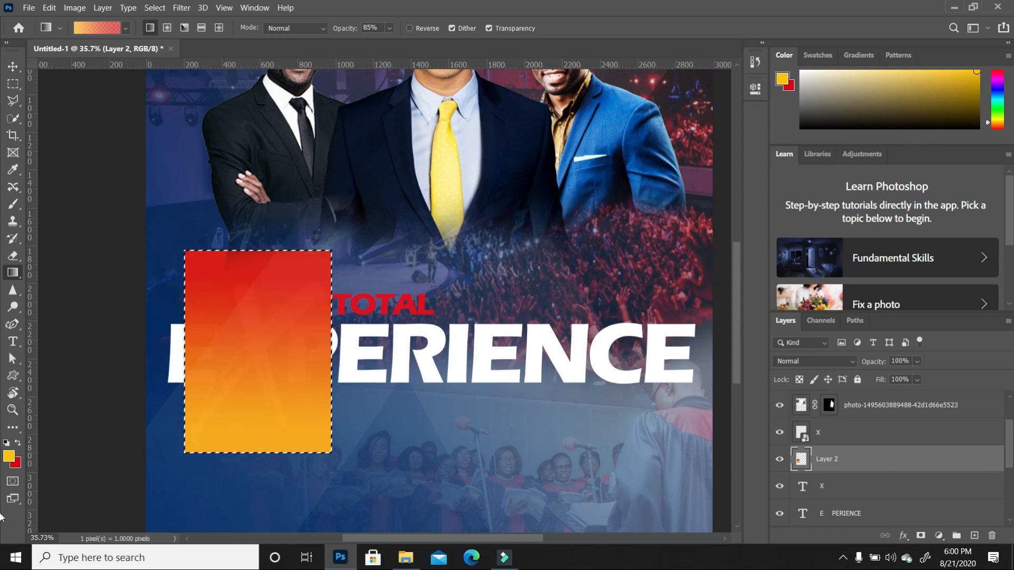
# Clip the gradient layer to the brush-style X text layer and remove the selection.
pyautogui.moveTo(899, 474); pyautogui.dragTo(853, 469)
pyautogui.keyDown('alt'); pyautogui.click(853, 470); pyautogui.keyUp('alt')
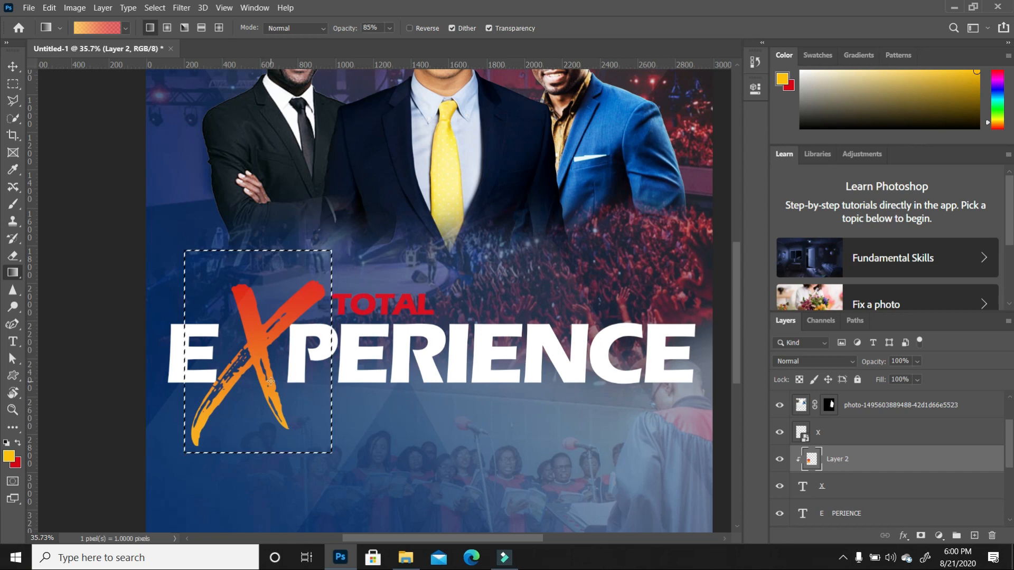
pyautogui.hotkey('ctrl', 'd')
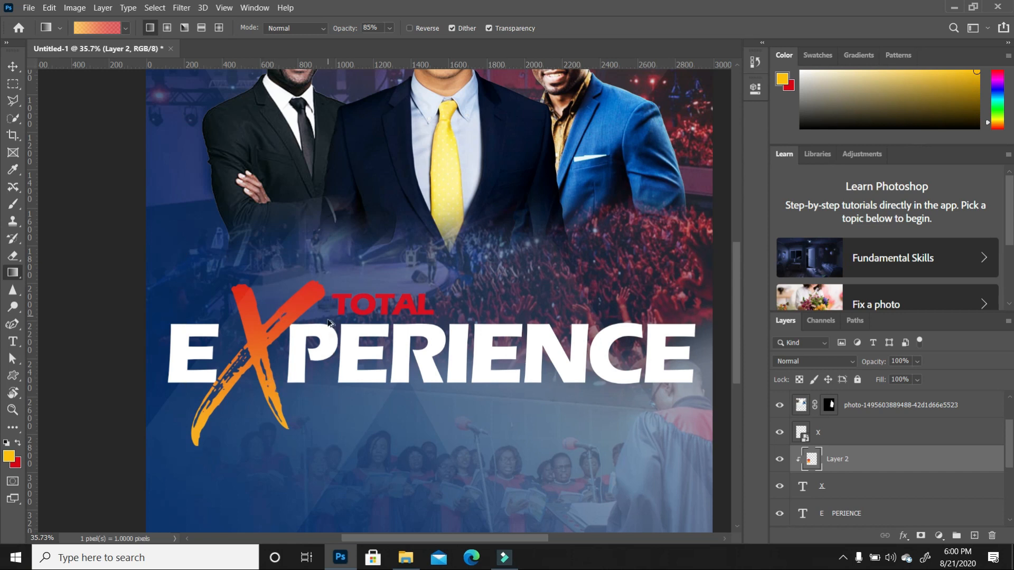
# Recolour the "TOTAL" text golden yellow and set the background colour to #b93f3a, sampled from the X.
pyautogui.scroll(-3, 328, 322)
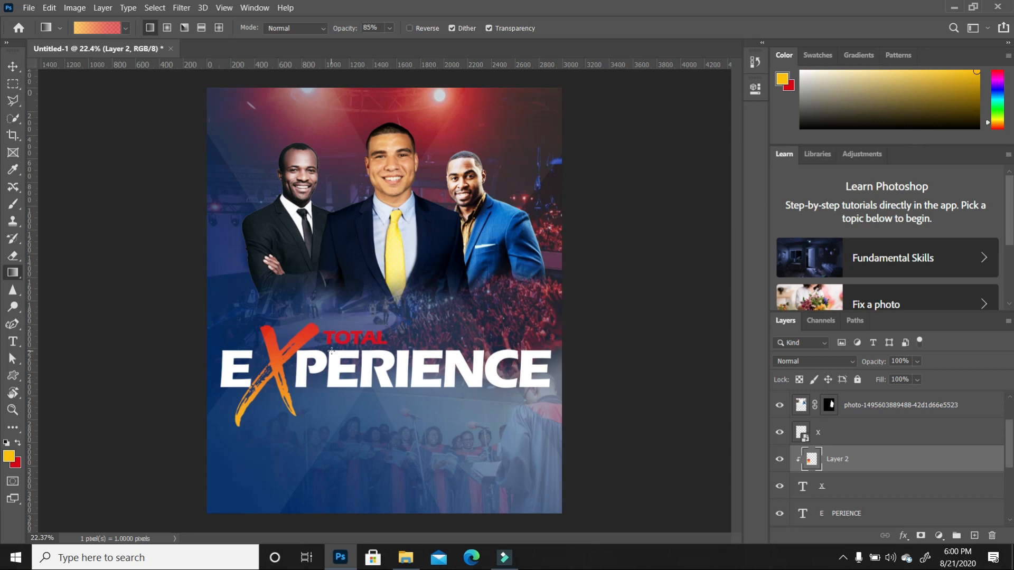
pyautogui.click(12, 341)
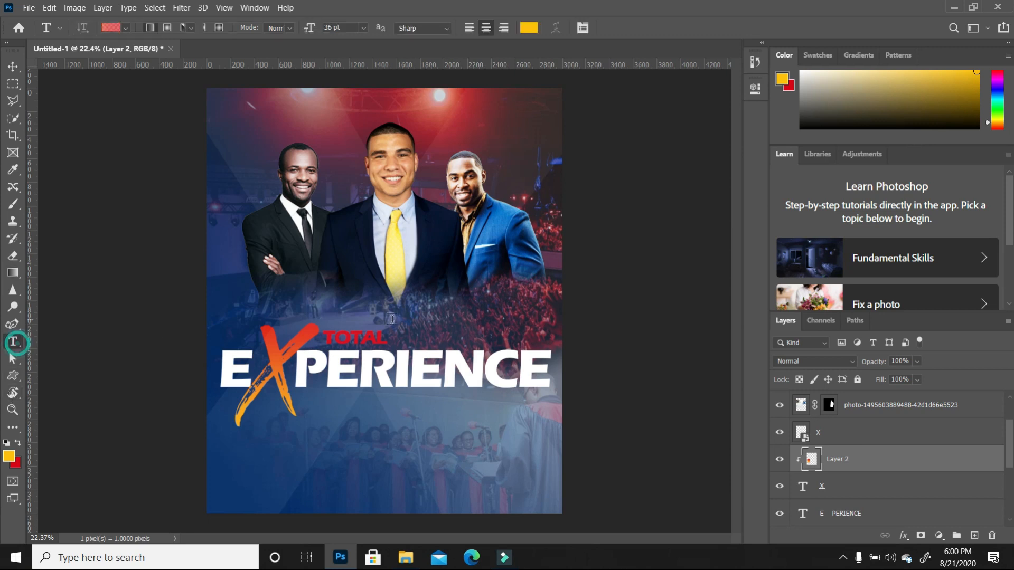
pyautogui.moveTo(387, 339); pyautogui.dragTo(323, 338)
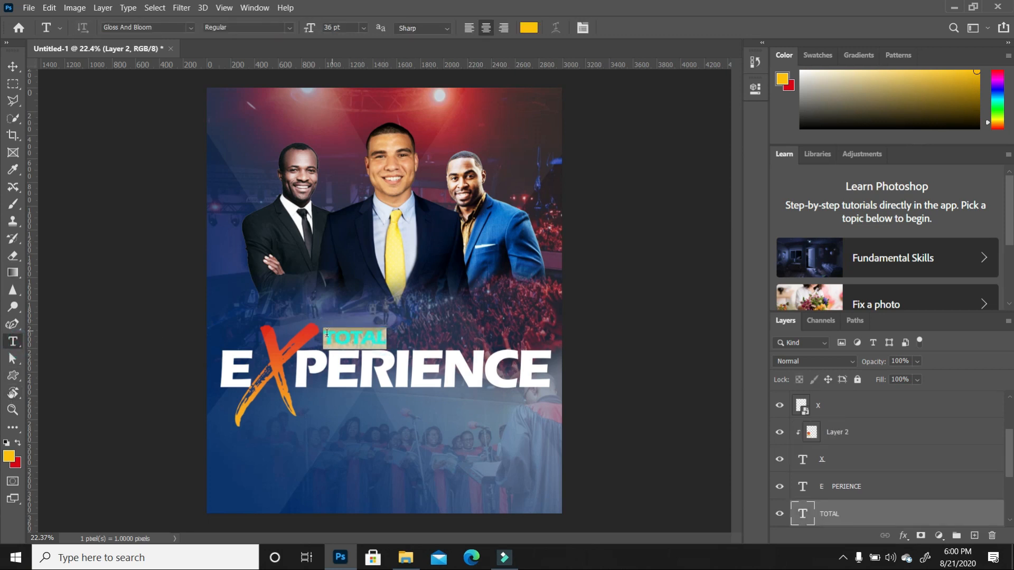
pyautogui.click(15, 464)
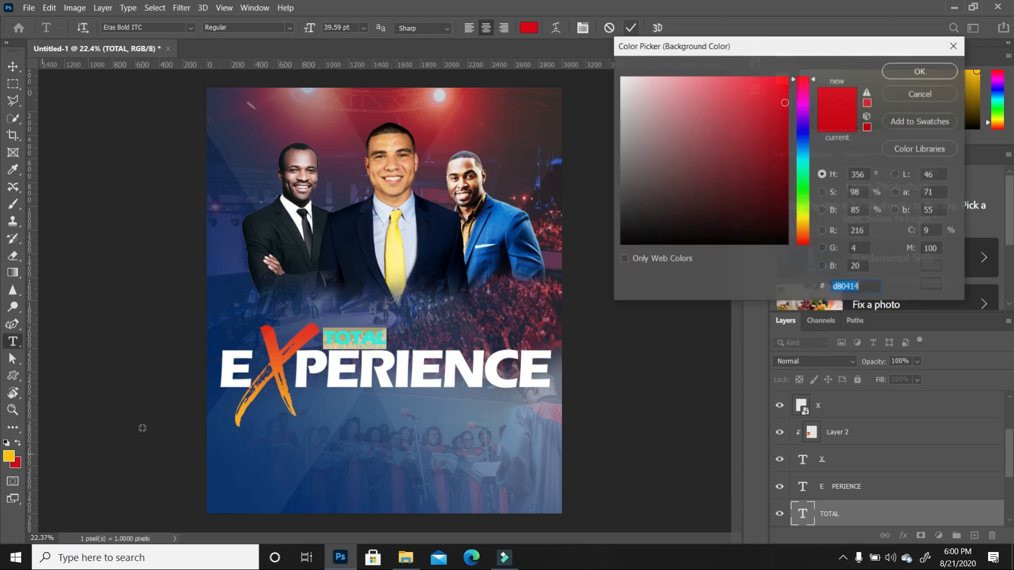
pyautogui.click(279, 377)
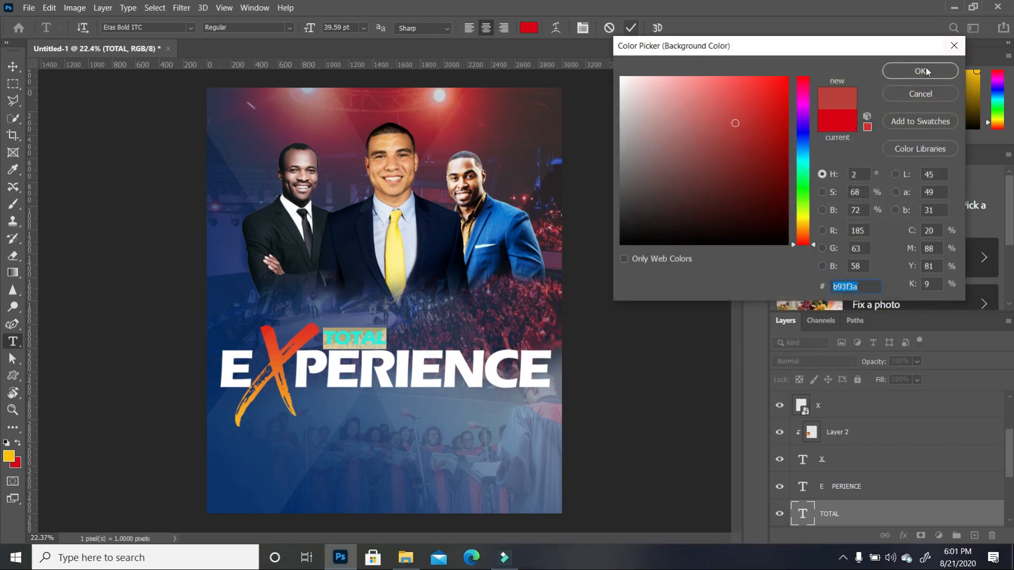
pyautogui.click(922, 71)
pyautogui.click(13, 66)
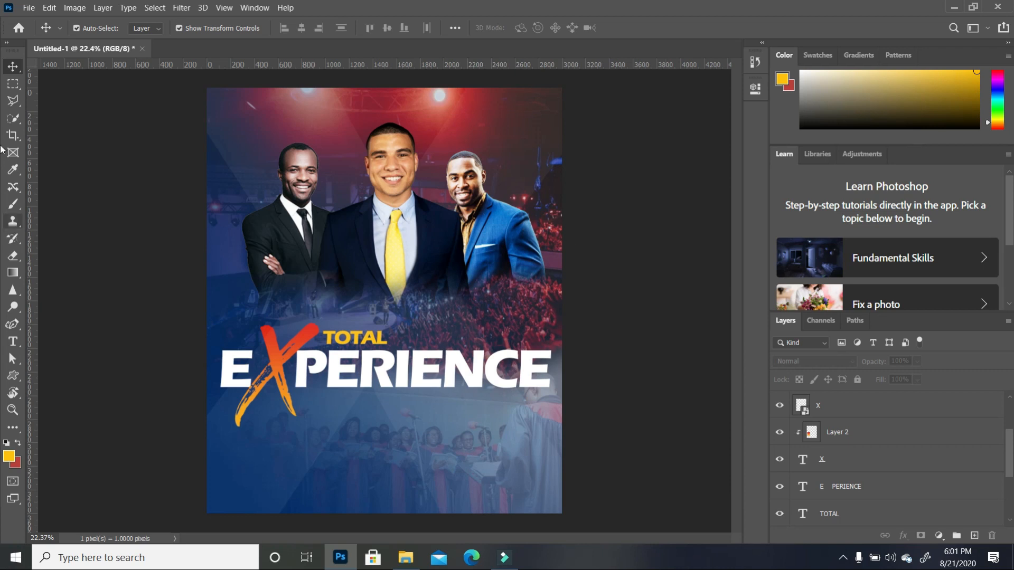
# Draw a thin golden-yellow line on a new layer under "PERIENCE", running from the P to the flyer's right edge.
pyautogui.click(15, 87)
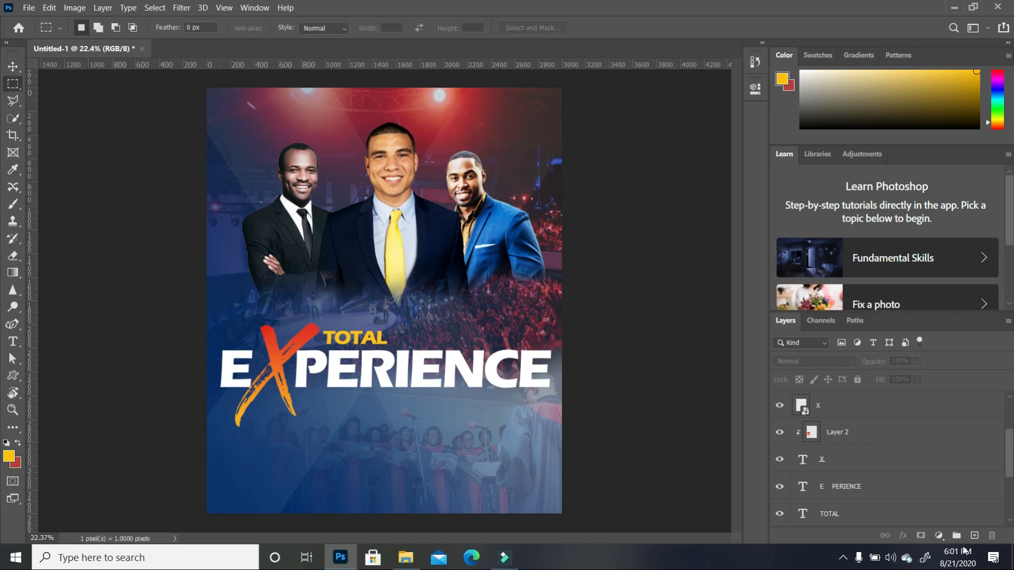
pyautogui.click(975, 537)
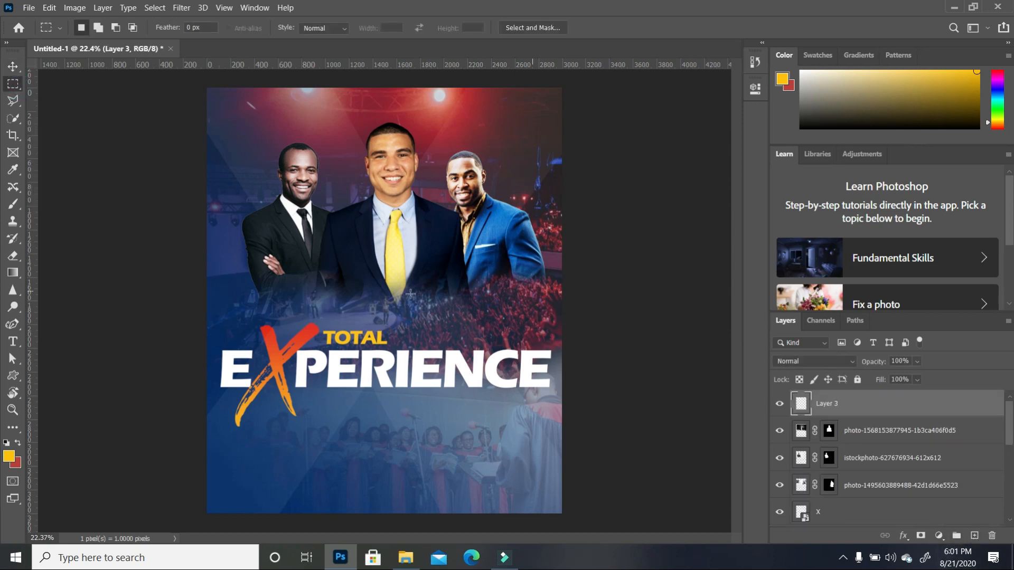
pyautogui.moveTo(296, 391); pyautogui.dragTo(586, 392)
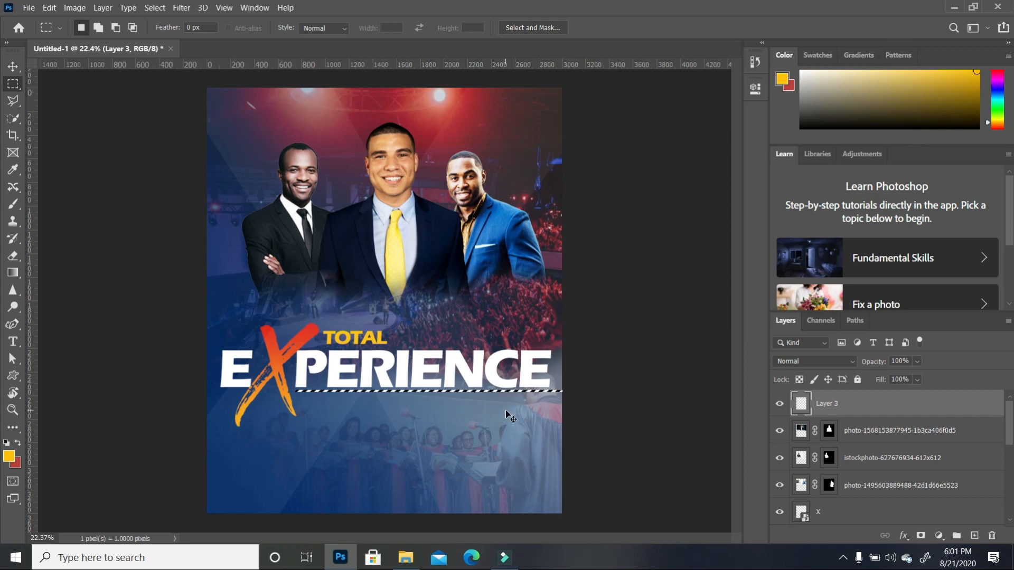
pyautogui.scroll(3, 506, 418)
pyautogui.scroll(2, 286, 403)
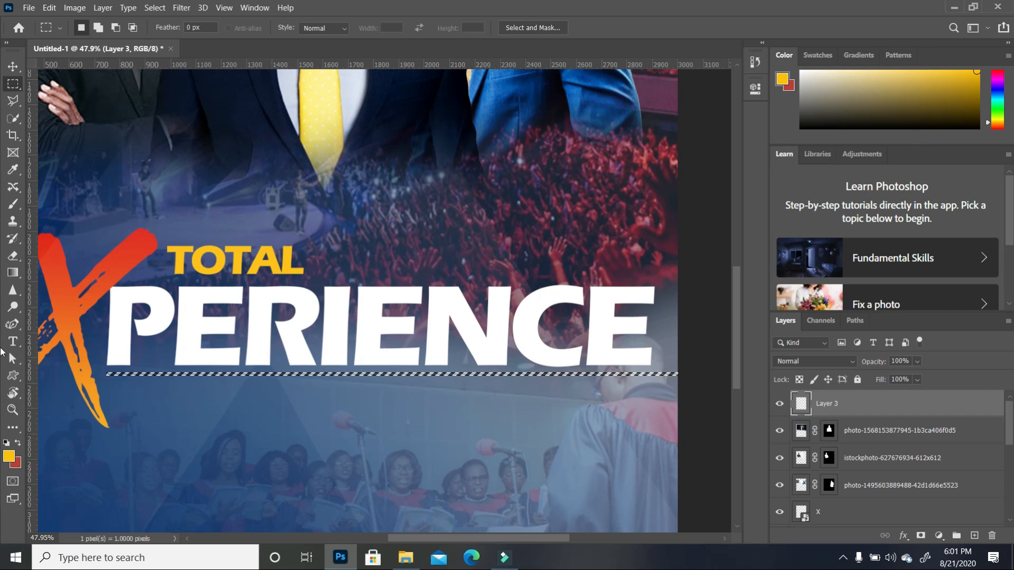
pyautogui.click(13, 273)
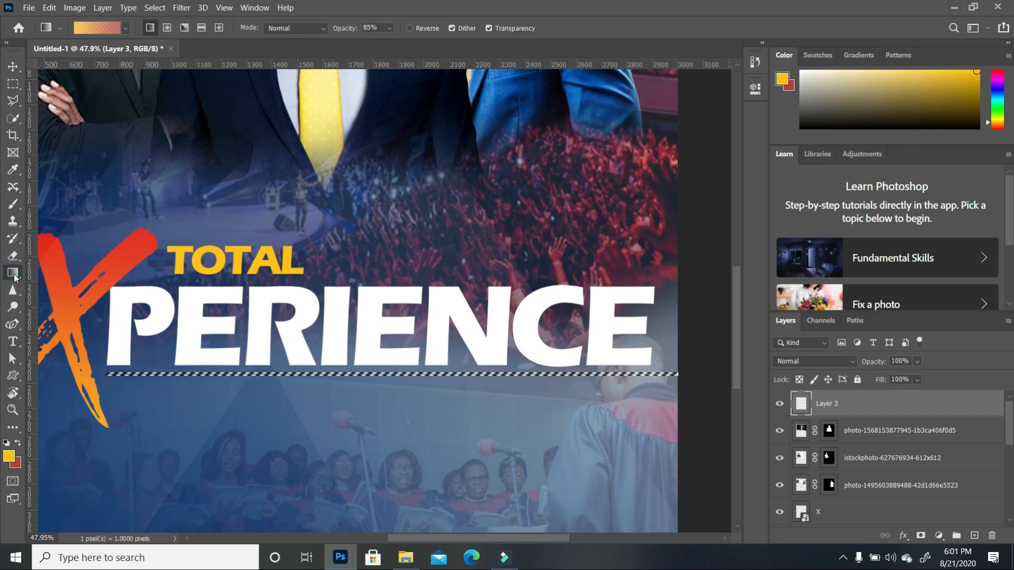
pyautogui.rightClick(14, 278)
pyautogui.click(56, 276)
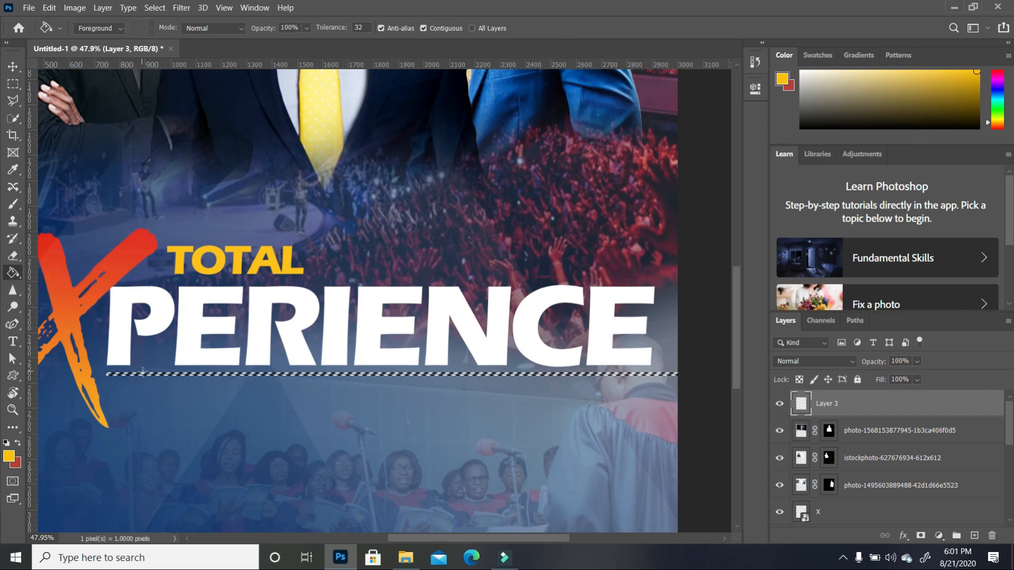
pyautogui.click(142, 373)
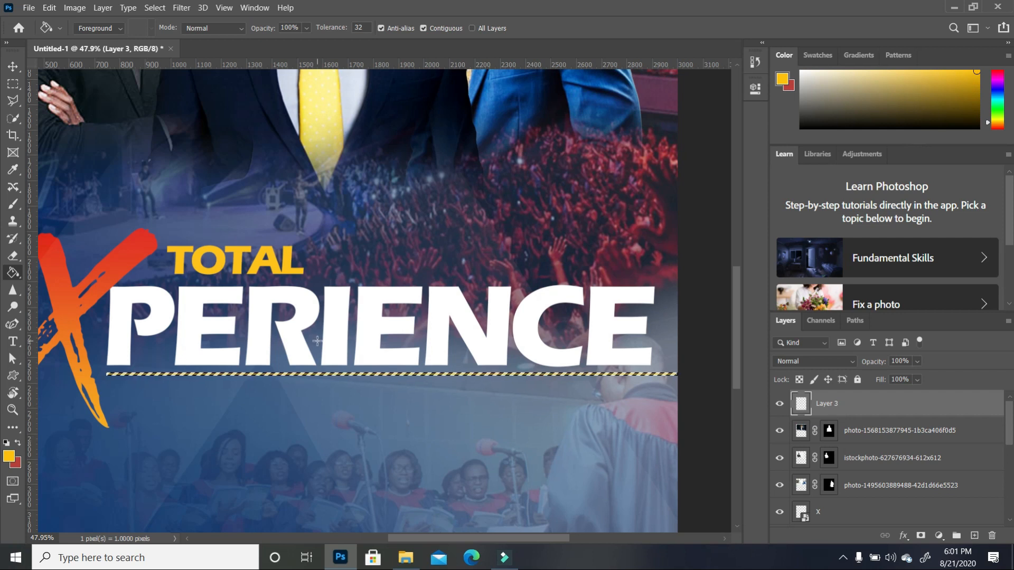
pyautogui.hotkey('ctrl', 'd')
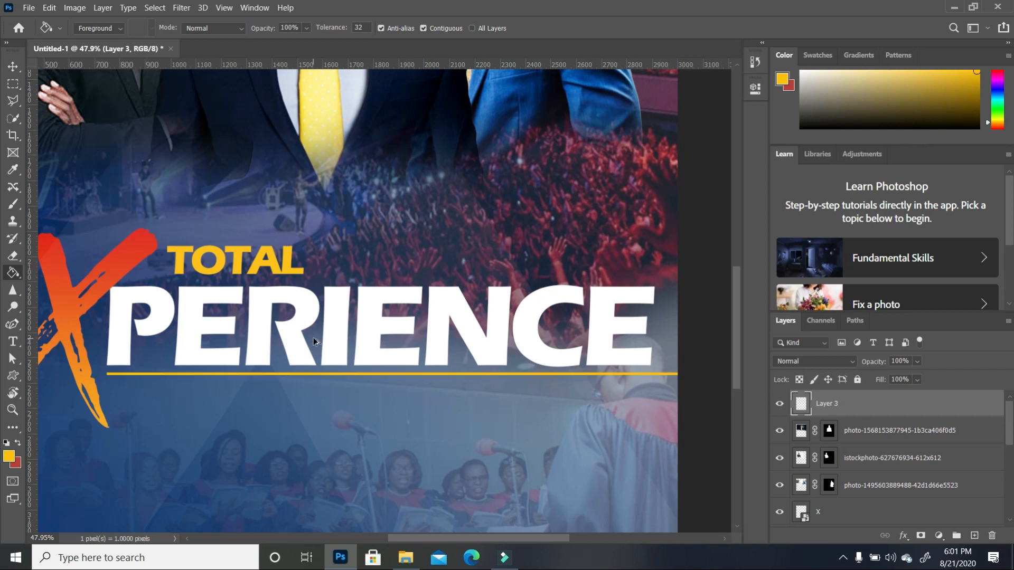
# Add the tagline "AN ENCOUNTER WITH THE LORD", scaled to about 51.6%, under the yellow line and starting at its left end.
pyautogui.scroll(-3, 313, 337)
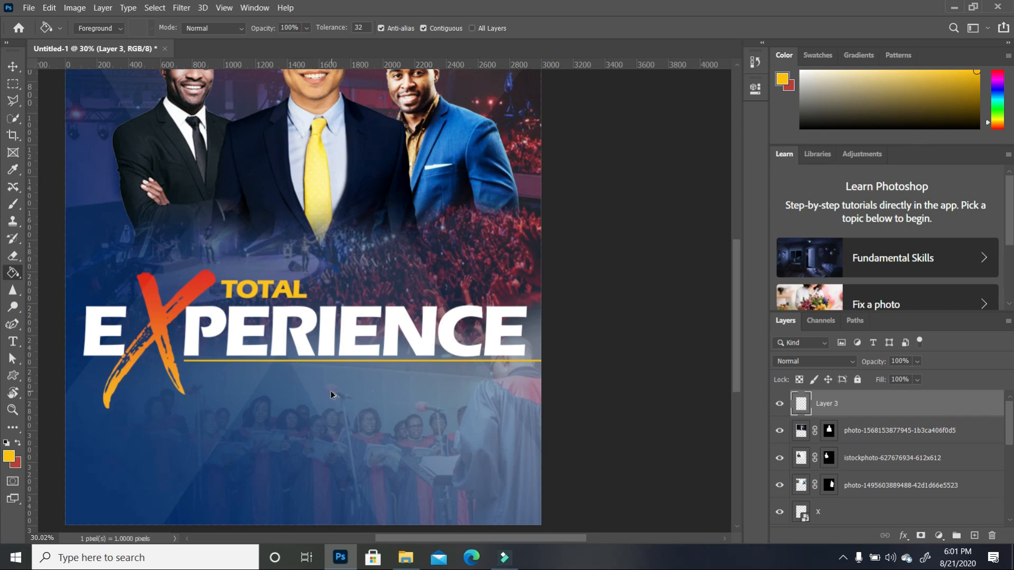
pyautogui.scroll(2, 331, 395)
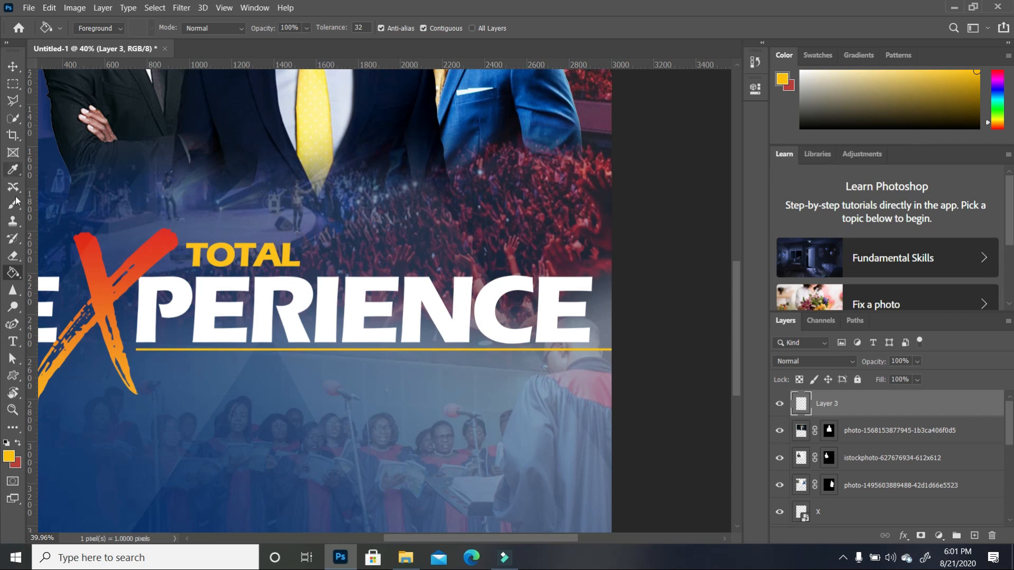
pyautogui.click(13, 343)
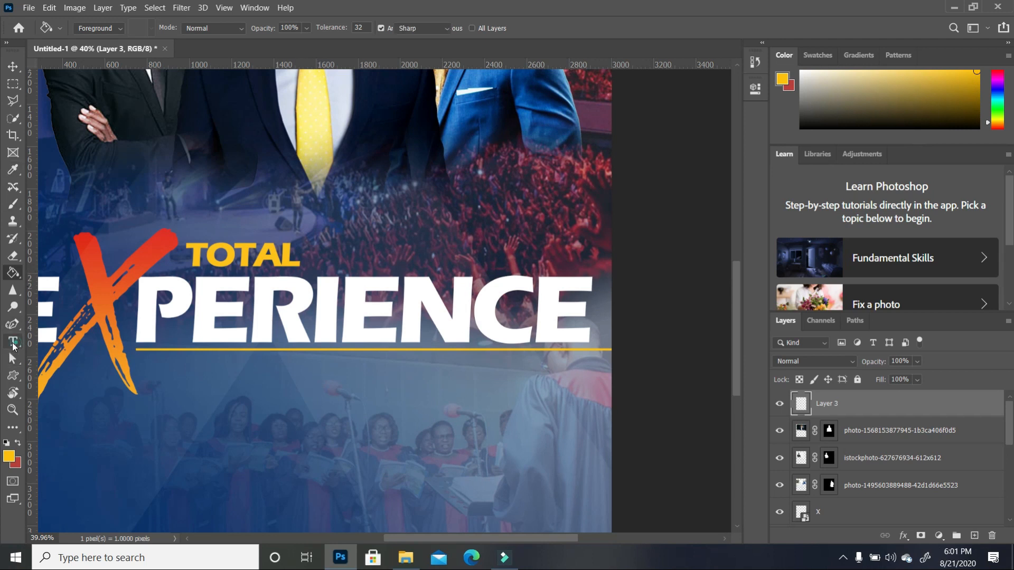
pyautogui.click(181, 468)
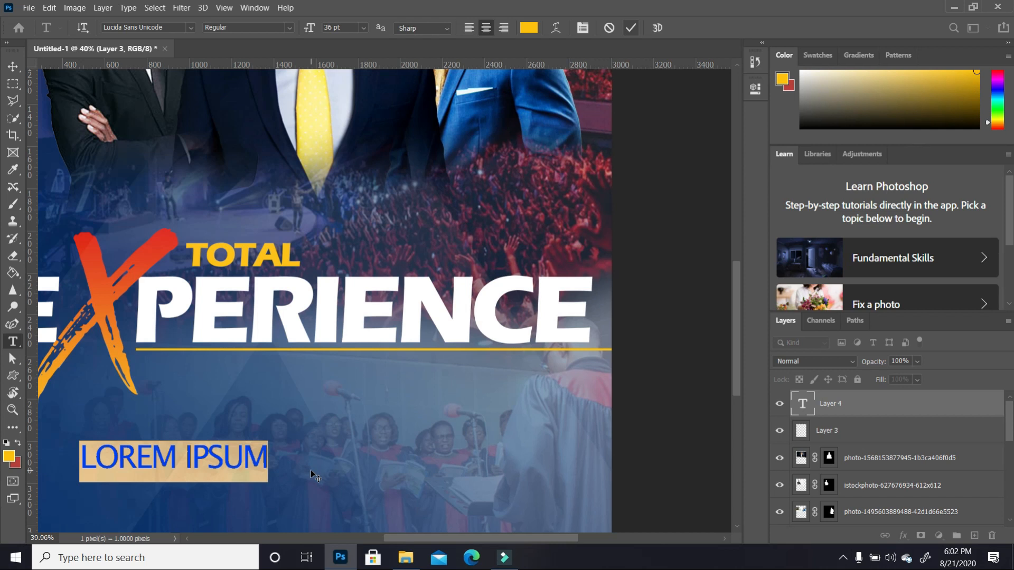
pyautogui.write('AN ENCOUNTER WITH THE LORD')
pyautogui.hotkey('ctrl', 'Return')
pyautogui.hotkey('ctrl', 't')
pyautogui.moveTo(281, 475); pyautogui.dragTo(468, 448)
pyautogui.moveTo(588, 415); pyautogui.dragTo(330, 375)
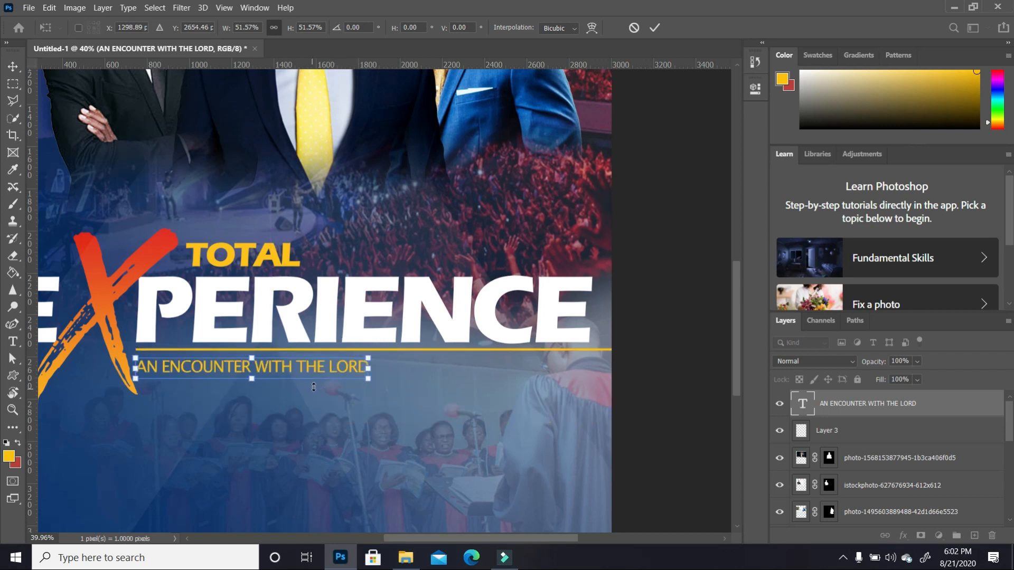
# Recolour the "AN ENCOUNTER WITH THE LORD" tagline white using the default foreground colour.
pyautogui.click(12, 341)
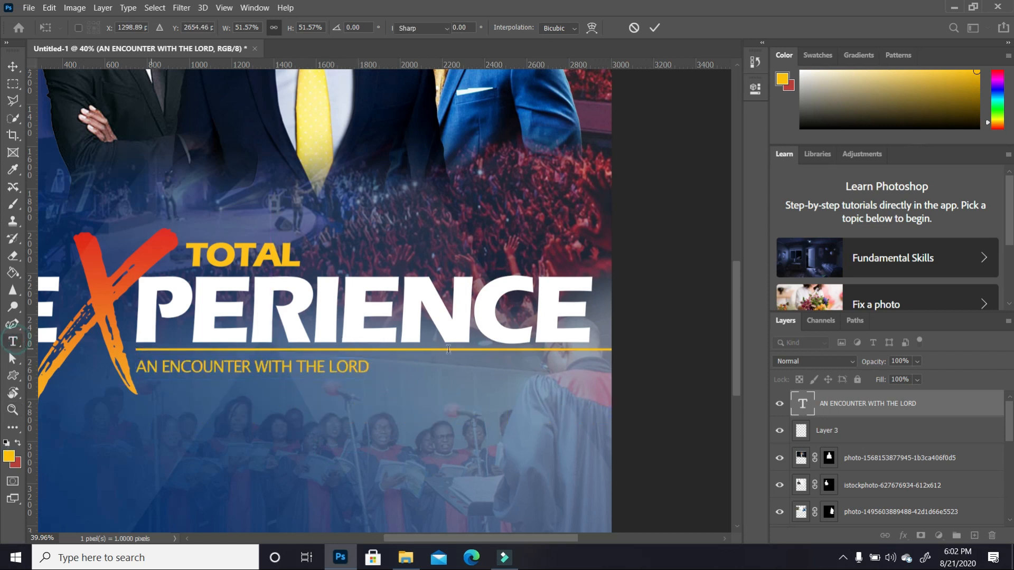
pyautogui.moveTo(365, 367); pyautogui.dragTo(136, 367)
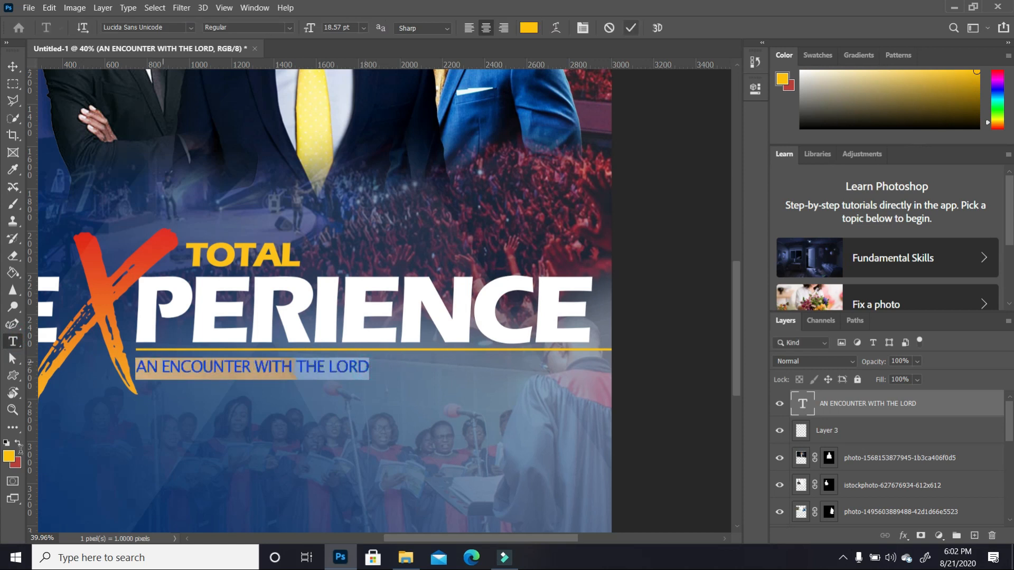
pyautogui.click(16, 442)
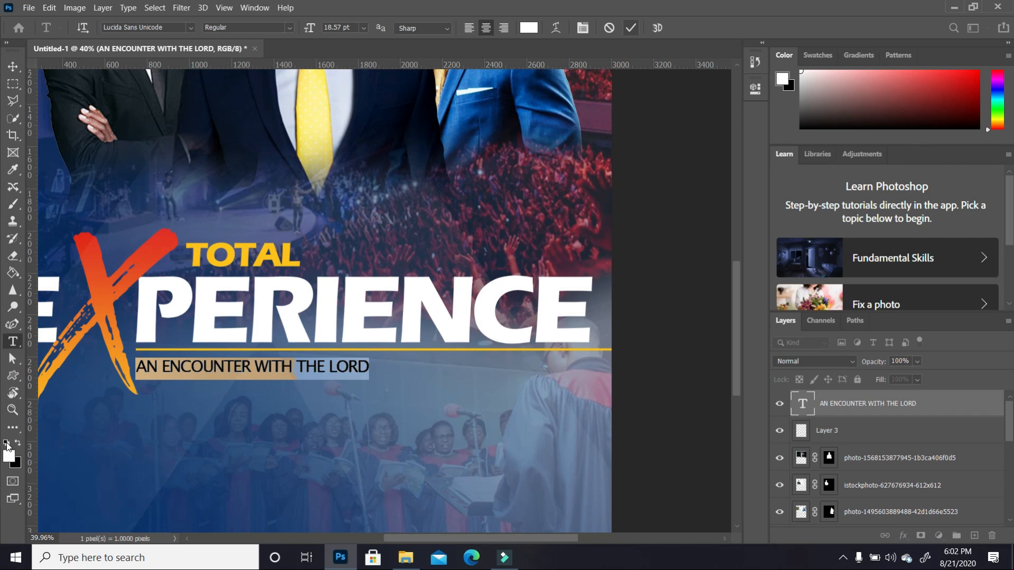
# Nudge the white tagline slightly upward, closer to the yellow line.
pyautogui.click(13, 66)
pyautogui.press('Up')
pyautogui.press('Up')
pyautogui.press('Up')
pyautogui.press('Up')
pyautogui.press('Up')
pyautogui.press('Up')
pyautogui.press('Up')
pyautogui.press('Up')
pyautogui.press('Up')
pyautogui.press('Up')
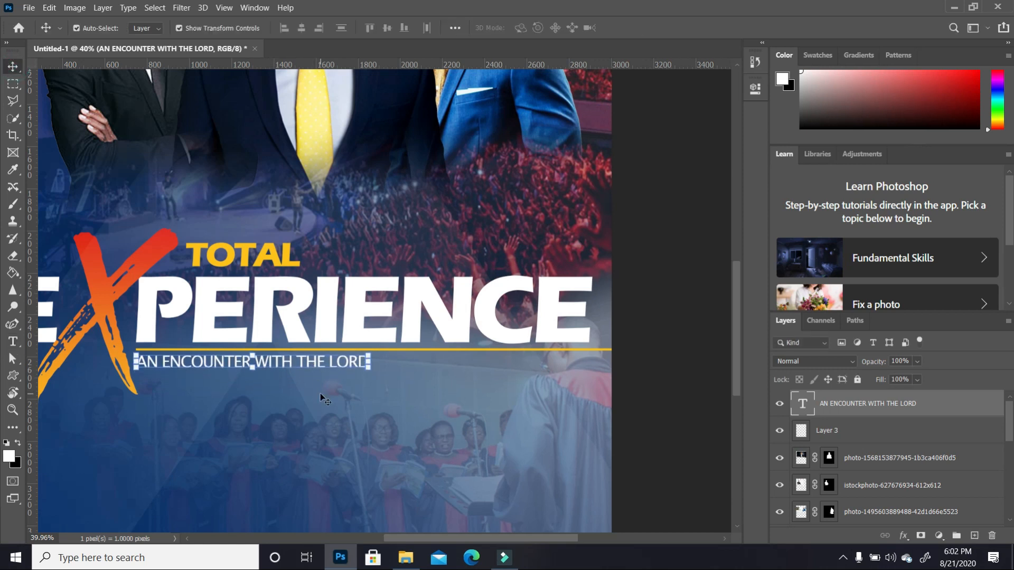
pyautogui.click(320, 394)
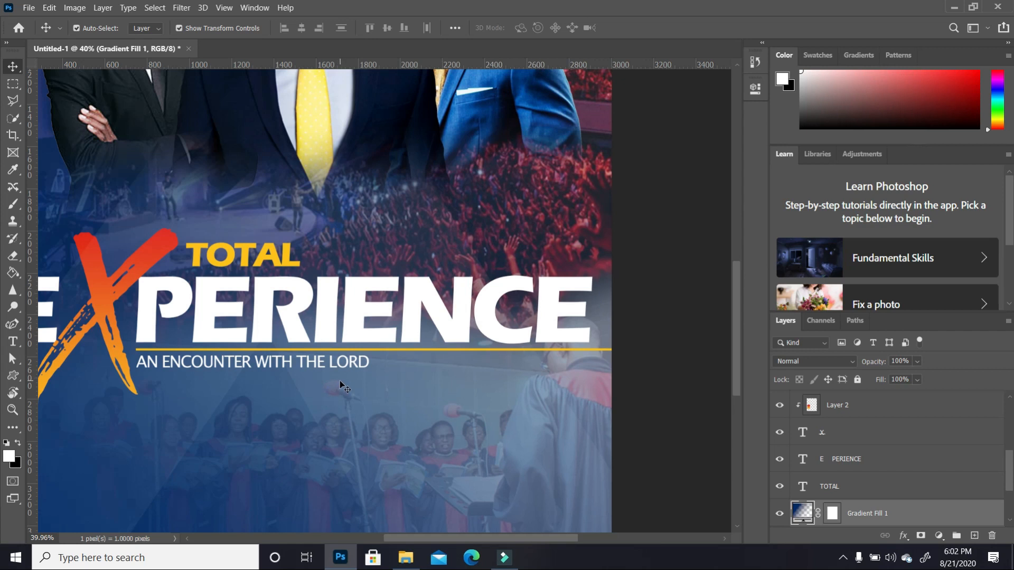
pyautogui.hotkey('ctrl', '0')
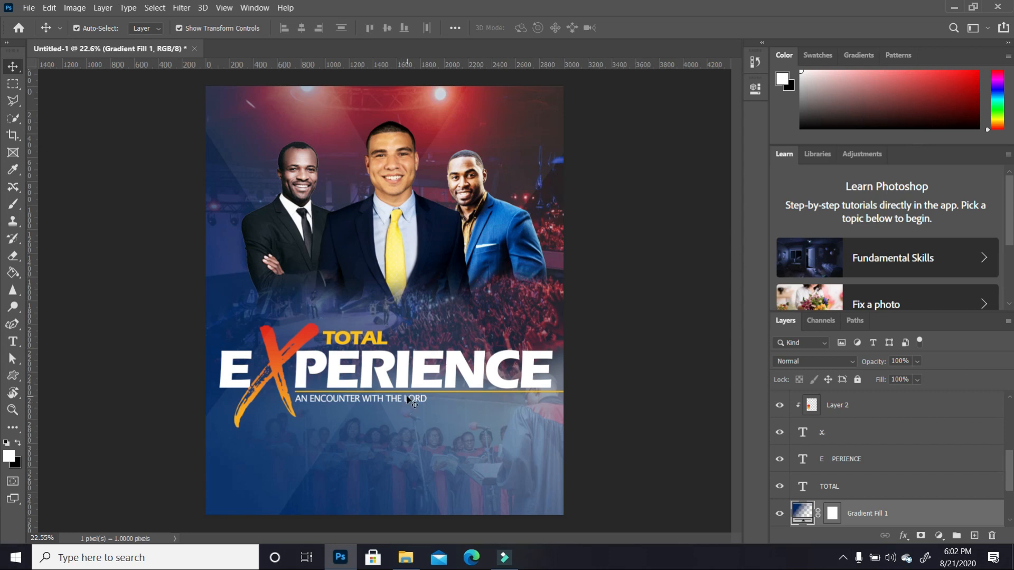
# Duplicate the tagline, place the copy above the middle man's head and rewrite it as "FAITH CATHEDRAL CHURCH OF GOD".
pyautogui.click(386, 410)
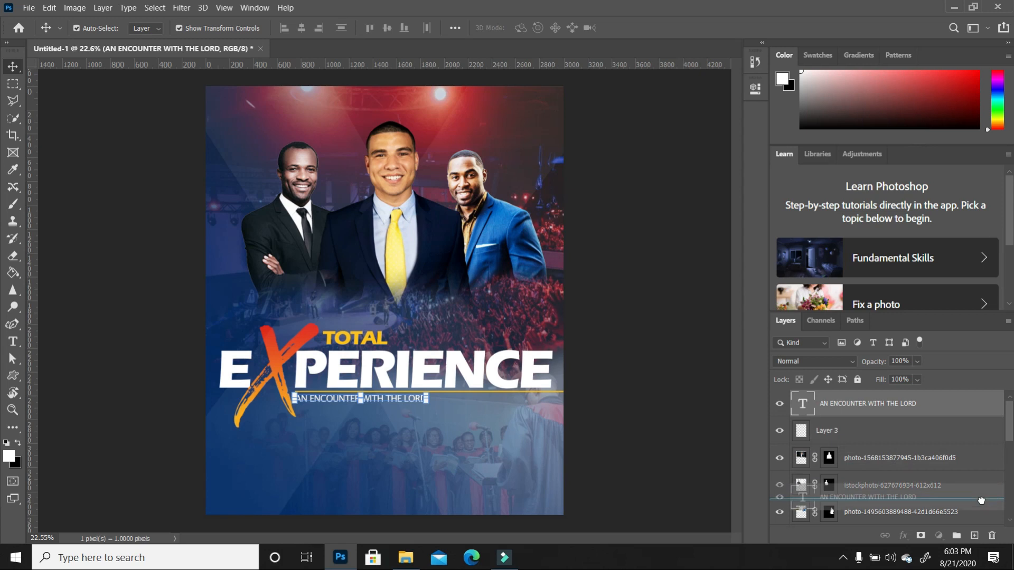
pyautogui.hotkey('ctrl', 'j')
pyautogui.moveTo(387, 398); pyautogui.dragTo(308, 107)
pyautogui.click(13, 341)
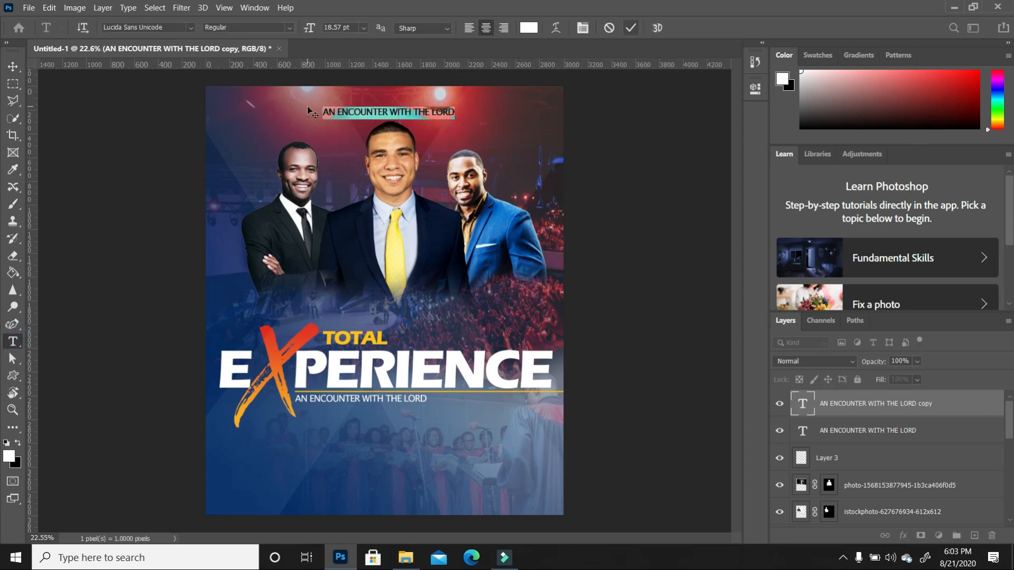
pyautogui.write('EAITH CATHEDRAL')
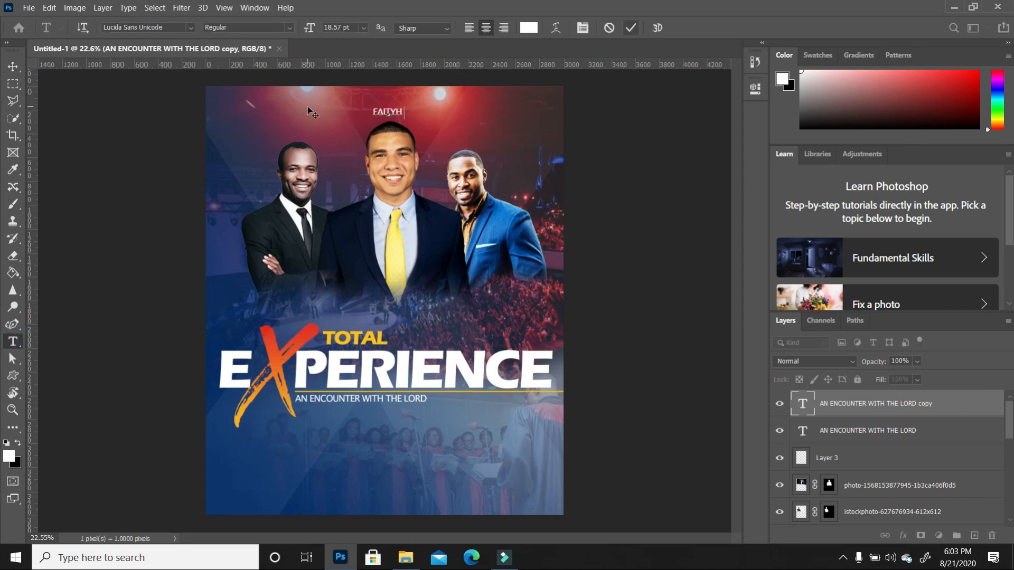
pyautogui.write(' CHURCH OF GOD')
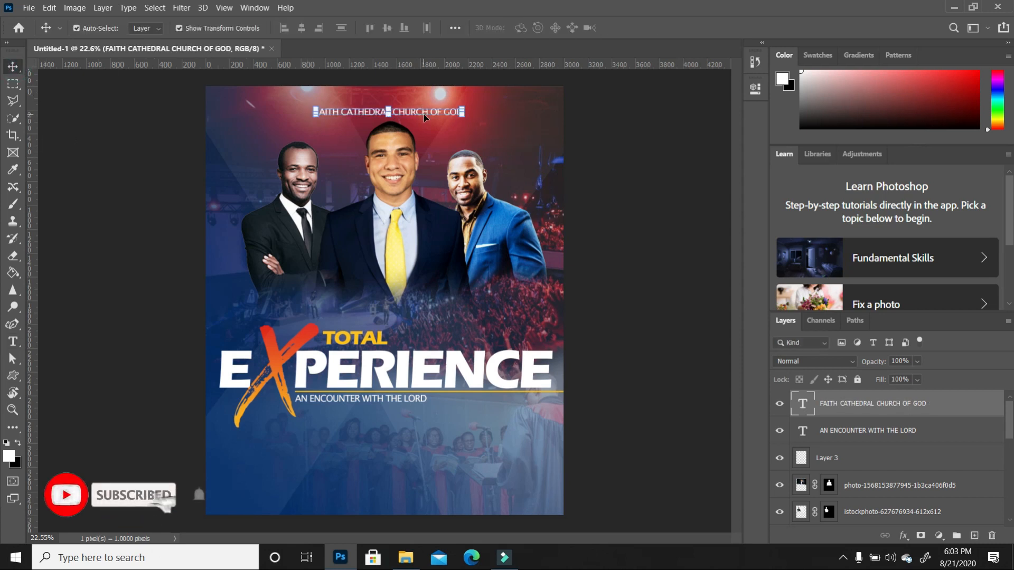
# Move the church name slightly higher, closer to the flyer's upper edge above the middle man's head.
pyautogui.moveTo(427, 112); pyautogui.dragTo(436, 105)
pyautogui.hotkey('ctrl', 't')
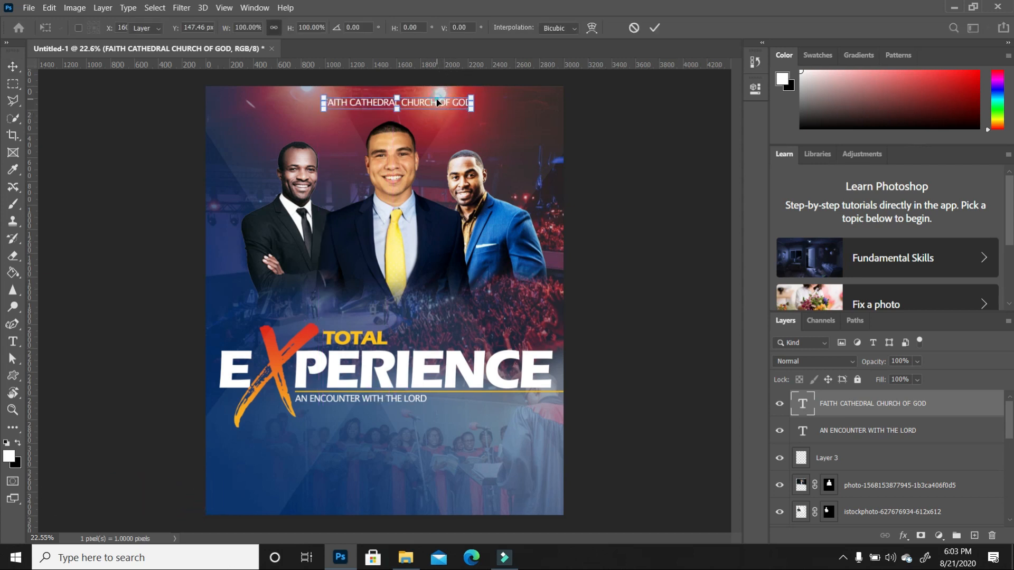
pyautogui.click(467, 127)
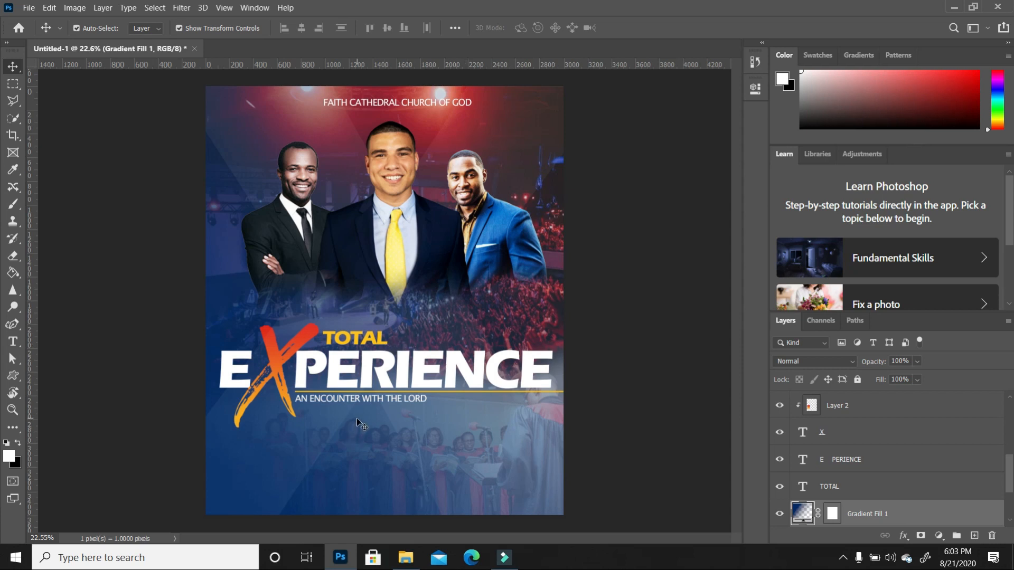
# Duplicate the church name and scale the copy down to a small label over the portraits.
pyautogui.click(438, 104)
pyautogui.hotkey('ctrl', 'j')
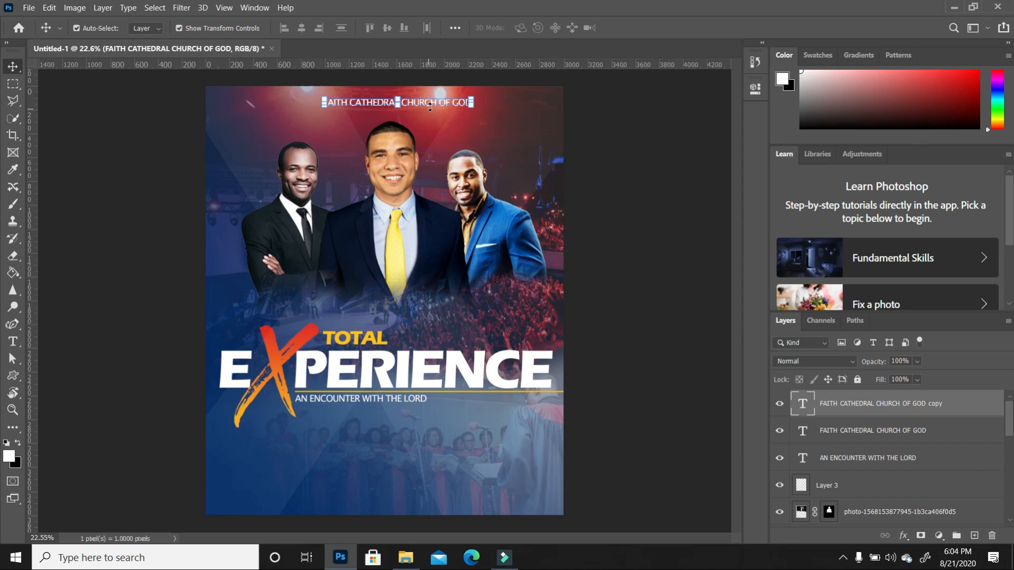
pyautogui.hotkey('ctrl', 't')
pyautogui.moveTo(448, 103); pyautogui.dragTo(297, 228)
pyautogui.scroll(3, 232, 226)
pyautogui.moveTo(462, 236); pyautogui.dragTo(497, 260)
pyautogui.press('Return')
# Rewrite the small copied label as the first pastor's name and place it on the left man's suit shoulder.
pyautogui.press('t')
pyautogui.moveTo(498, 228); pyautogui.dragTo(262, 217)
pyautogui.write('PS. JOHNSON')
pyautogui.hotkey('ctrl', 'Return')
pyautogui.press('v')
pyautogui.moveTo(395, 227); pyautogui.dragTo(320, 214)
# Duplicate the pastor label, rewrite the copy as the second pastor's name and place it on the blue-suited man's shoulder.
pyautogui.scroll(-3, 205, 123)
pyautogui.moveTo(893, 404); pyautogui.dragTo(975, 536)
pyautogui.moveTo(277, 176); pyautogui.dragTo(650, 165)
pyautogui.scroll(4, 650, 166)
pyautogui.press('t')
pyautogui.write('ON')
pyautogui.click(13, 67)
pyautogui.moveTo(317, 270); pyautogui.dragTo(310, 263)
pyautogui.scroll(-5, 541, 262)
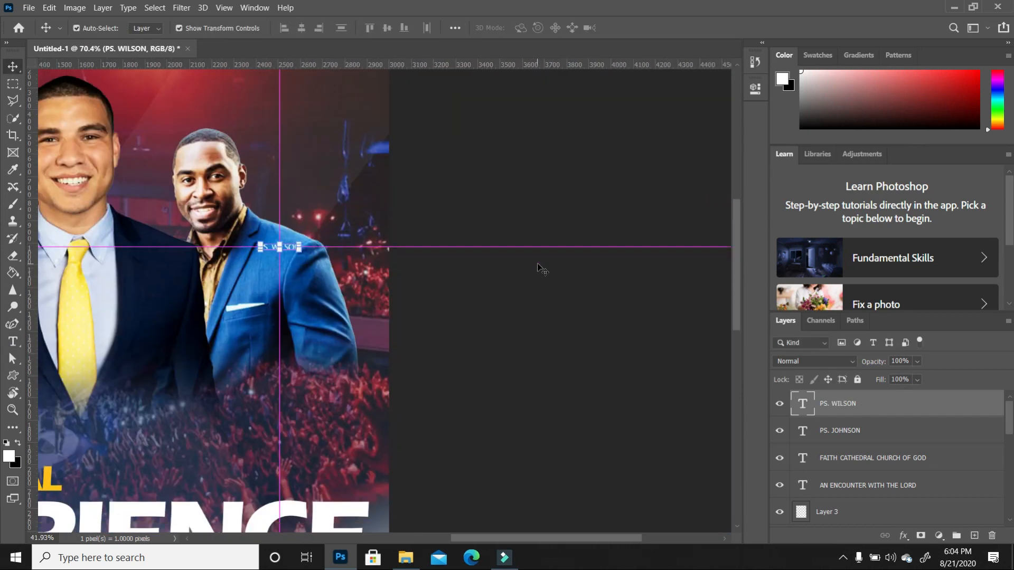
pyautogui.click(541, 267)
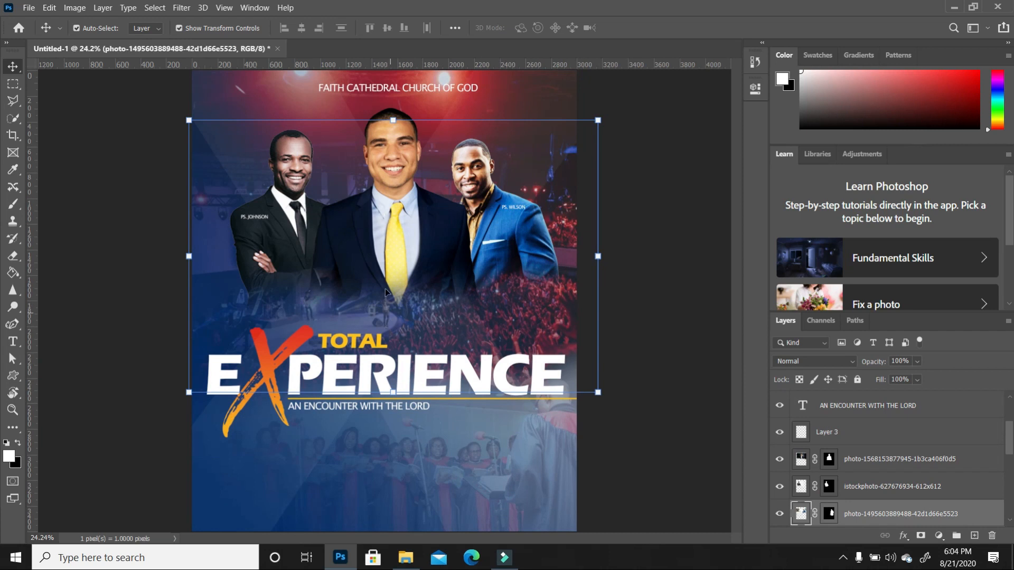
# Duplicate the left man's name label, enlarge the copy to about 126.7% and place it below the tagline.
pyautogui.click(264, 219)
pyautogui.moveTo(920, 406); pyautogui.dragTo(975, 535)
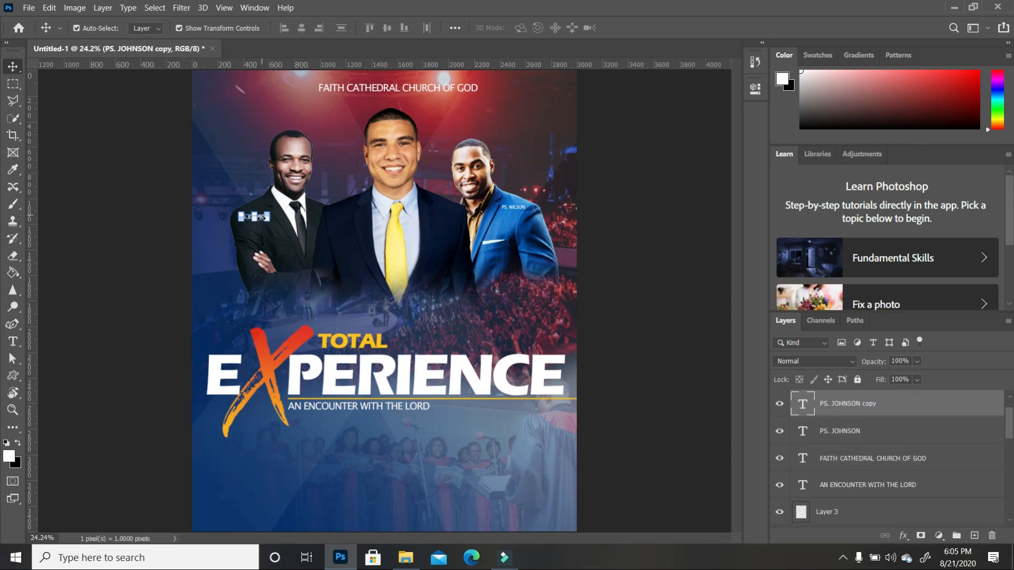
pyautogui.press('ctrl')
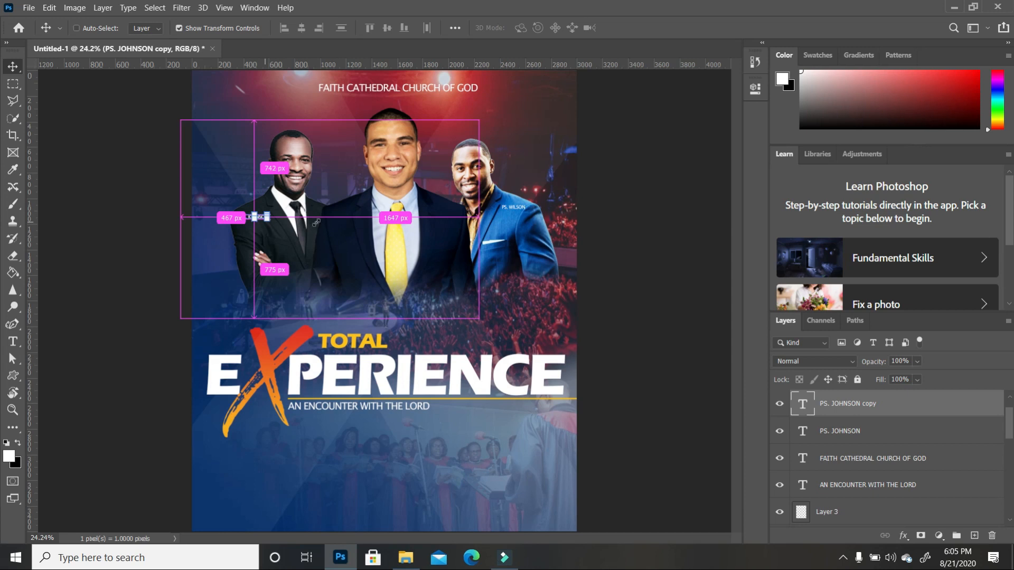
pyautogui.scroll(4, 315, 223)
pyautogui.moveTo(222, 212); pyautogui.dragTo(418, 376)
pyautogui.scroll(-2, 421, 352)
pyautogui.moveTo(414, 322); pyautogui.dragTo(421, 322)
pyautogui.moveTo(411, 325); pyautogui.dragTo(417, 499)
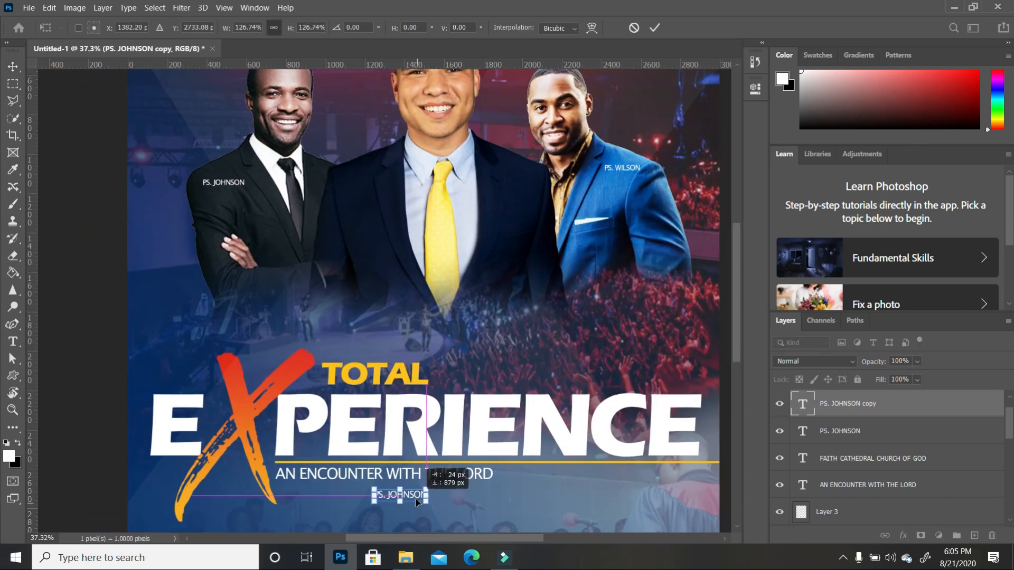
pyautogui.press('Return')
# Rewrite the label below the tagline as "HOST" and color it with red sampled from the X.
pyautogui.doubleClick(368, 490)
pyautogui.write('HOST')
pyautogui.hotkey('ctrl', 'a')
pyautogui.click(9, 456)
pyautogui.click(304, 357)
pyautogui.click(908, 70)
pyautogui.click(14, 67)
pyautogui.click(505, 465)
# Recolor the "HOST" text with a deeper, more saturated red.
pyautogui.click(13, 341)
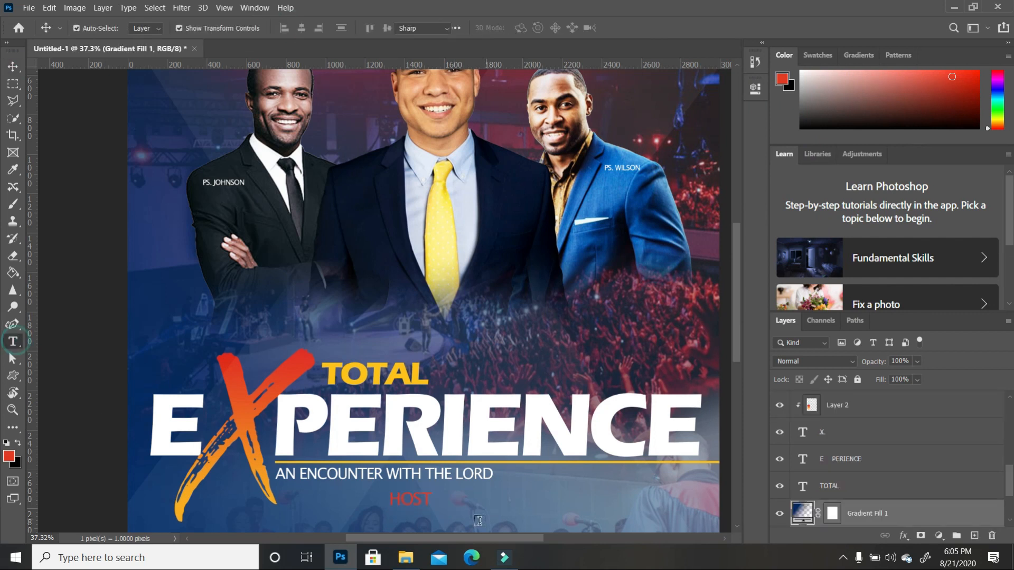
pyautogui.doubleClick(429, 495)
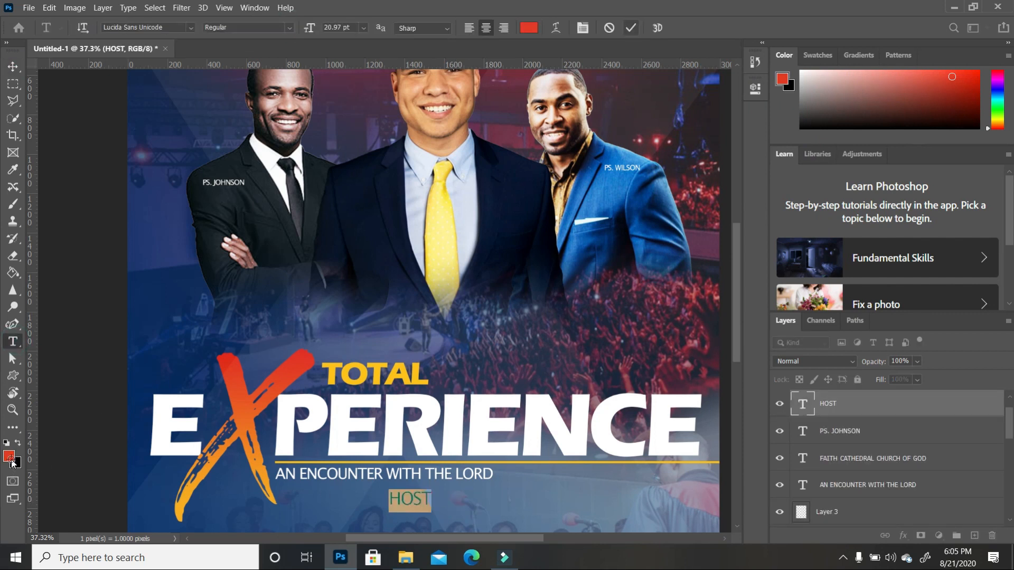
pyautogui.click(8, 456)
pyautogui.click(786, 98)
pyautogui.click(919, 70)
pyautogui.click(13, 67)
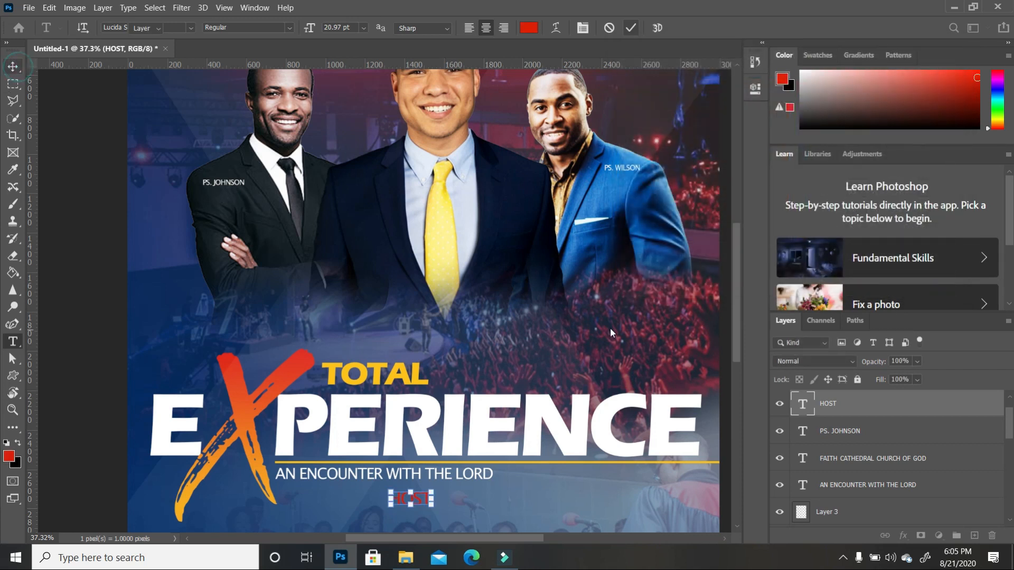
pyautogui.click(498, 483)
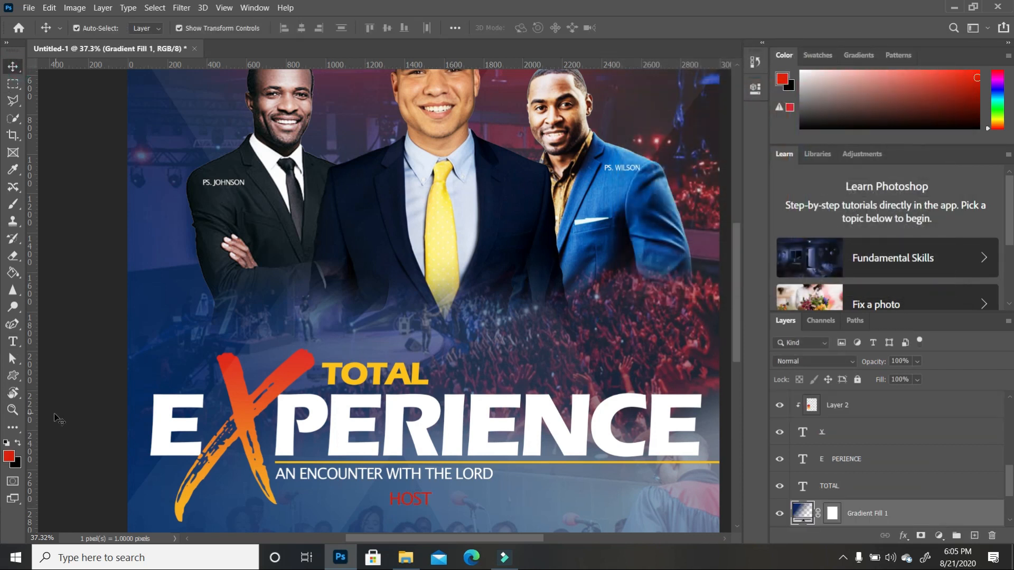
# Add a separate 36 pt red text line with the host reverend's title and name below "HOST".
pyautogui.click(13, 341)
pyautogui.scroll(-2, 434, 315)
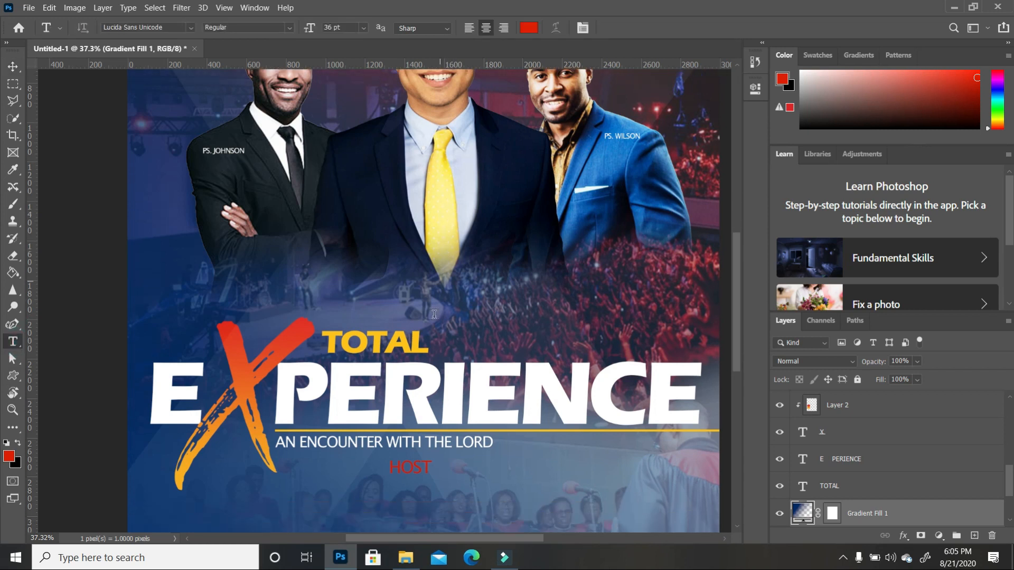
pyautogui.scroll(-2, 435, 314)
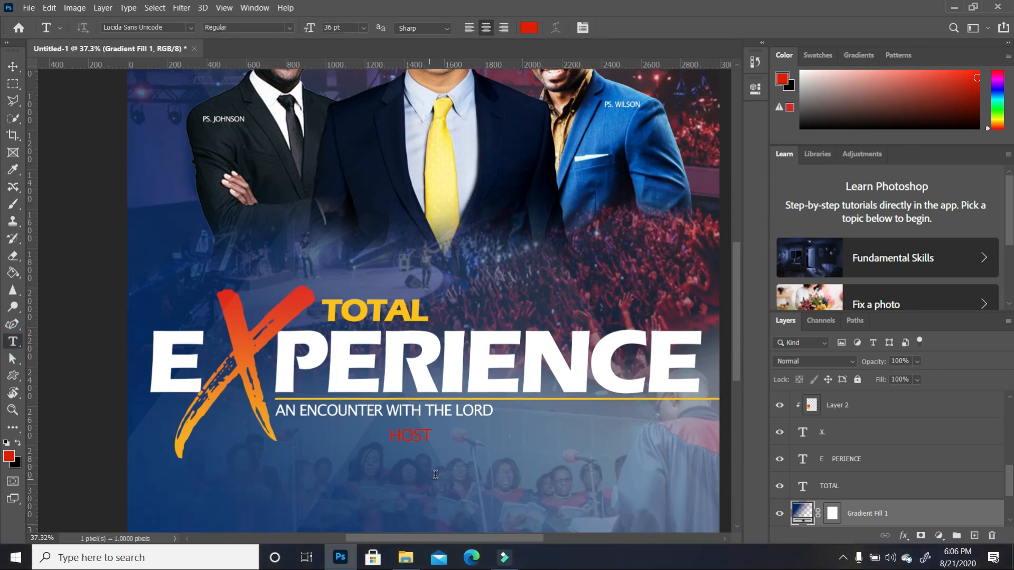
pyautogui.click(436, 474)
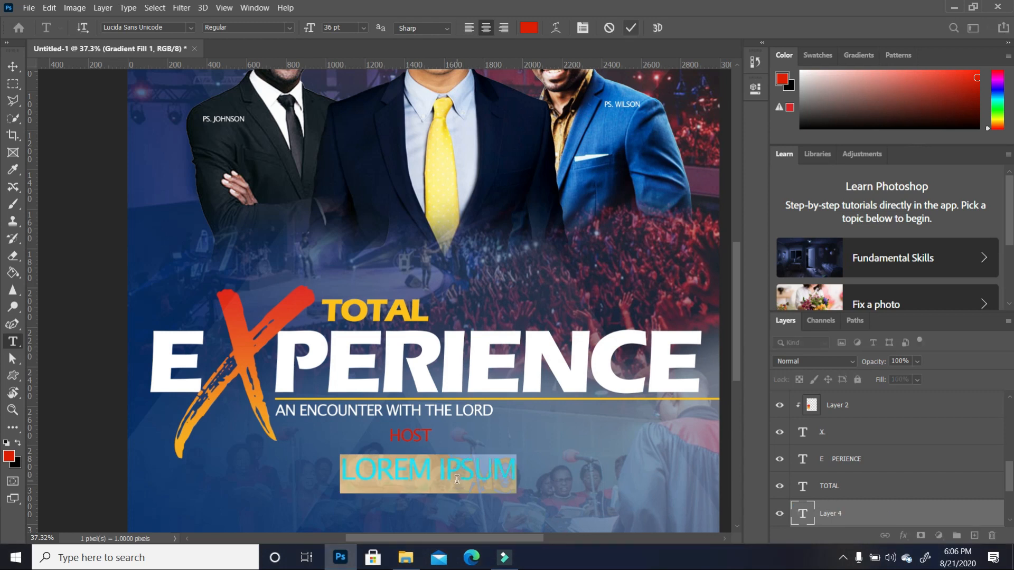
pyautogui.write('R')
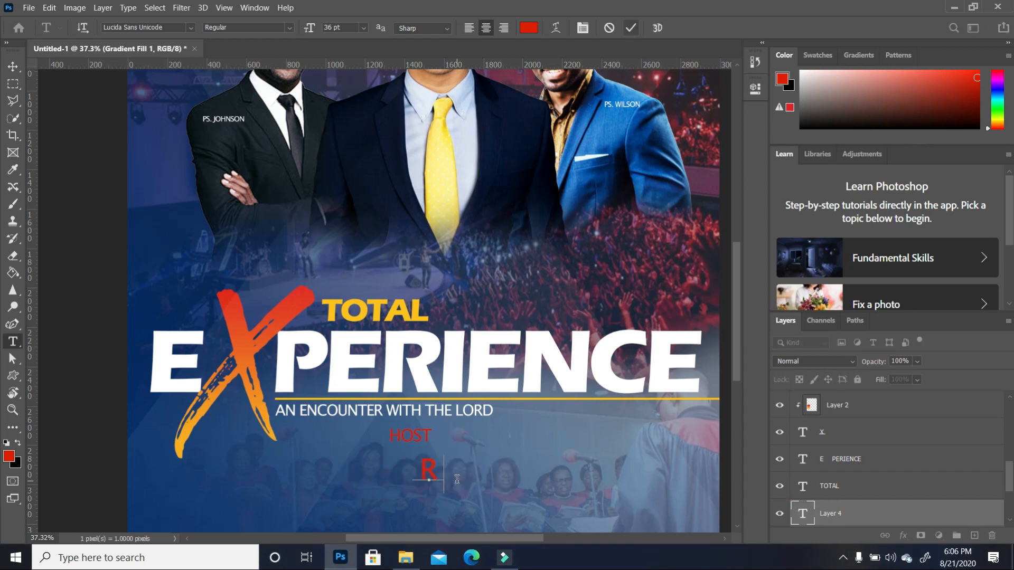
pyautogui.write('EV. CARLTON')
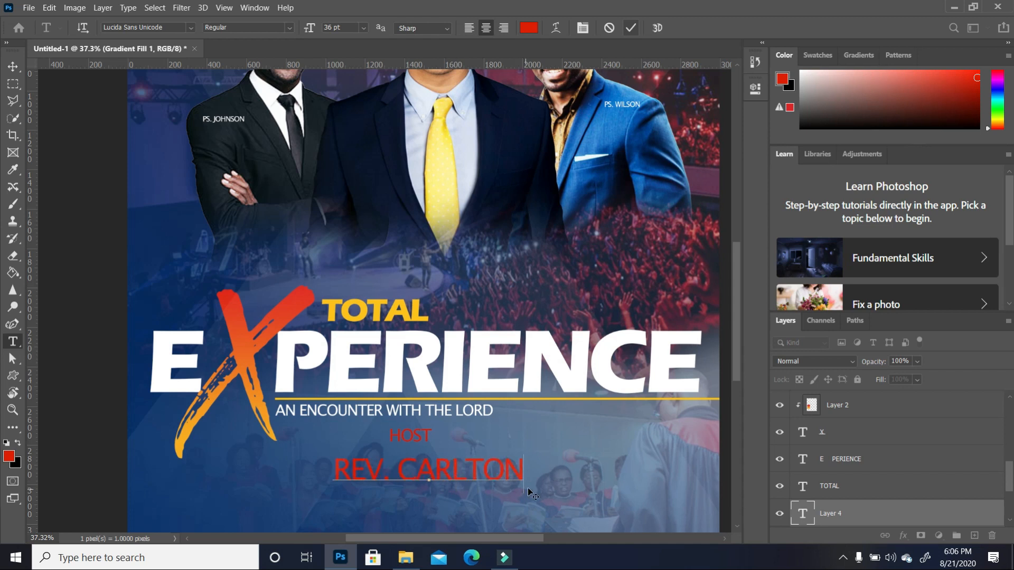
# Set the host reverend's name in the Scriptina font.
pyautogui.moveTo(523, 477); pyautogui.dragTo(319, 469)
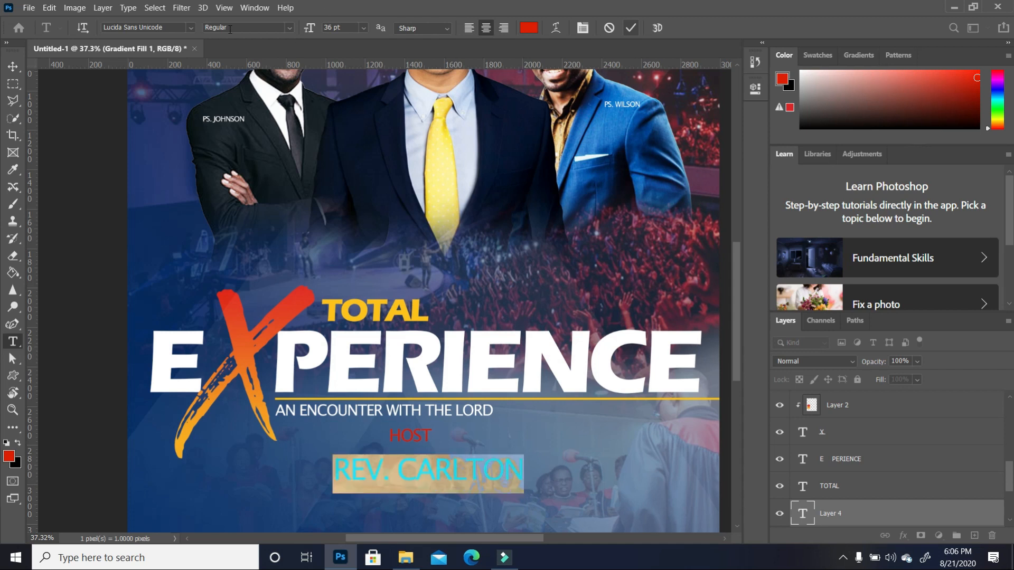
pyautogui.click(191, 27)
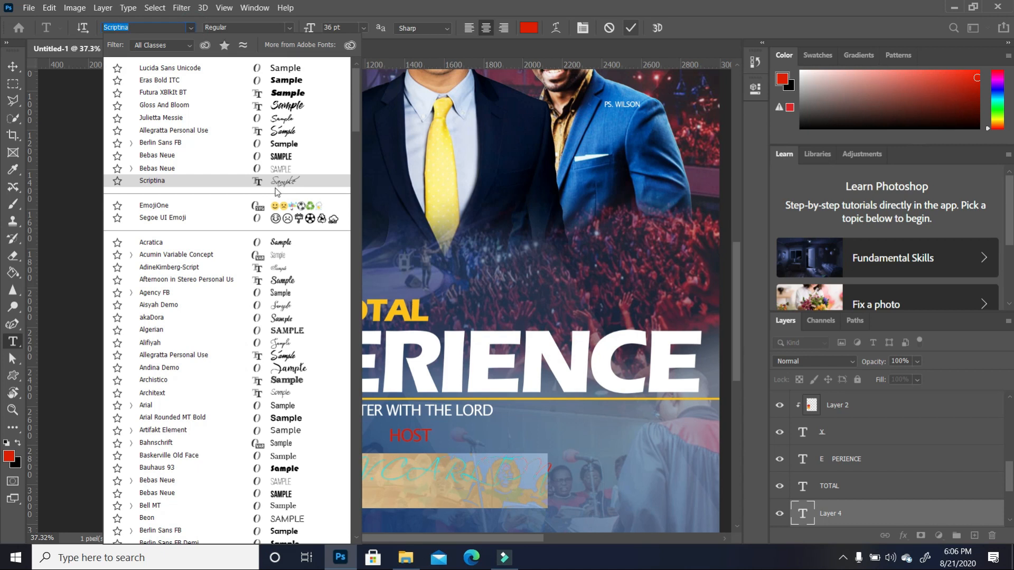
pyautogui.click(276, 185)
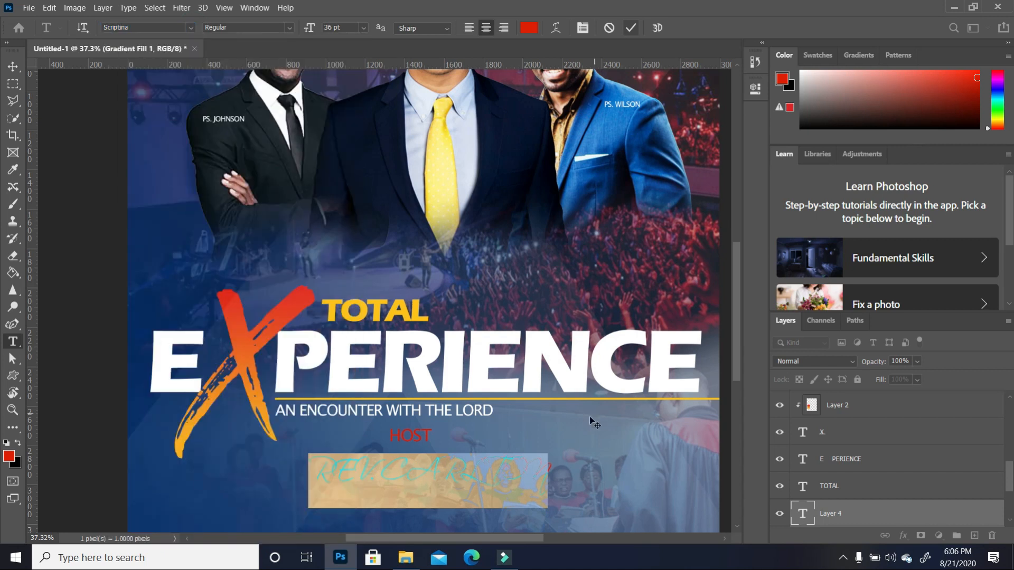
# Turn off All Caps for the host reverend's name in its type options.
pyautogui.moveTo(740, 278); pyautogui.dragTo(732, 351)
pyautogui.click(757, 90)
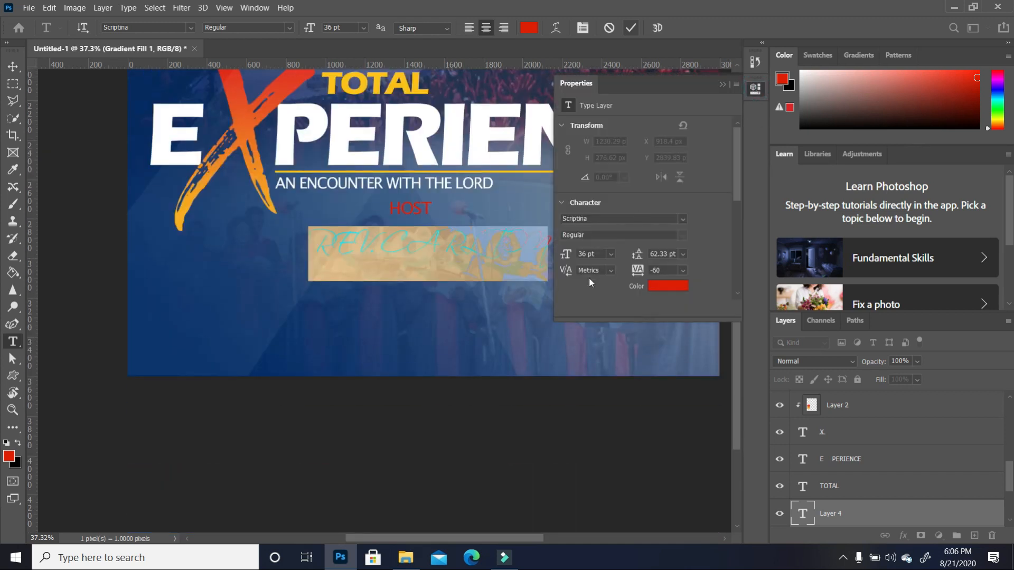
pyautogui.scroll(-4, 588, 278)
pyautogui.scroll(-2, 588, 262)
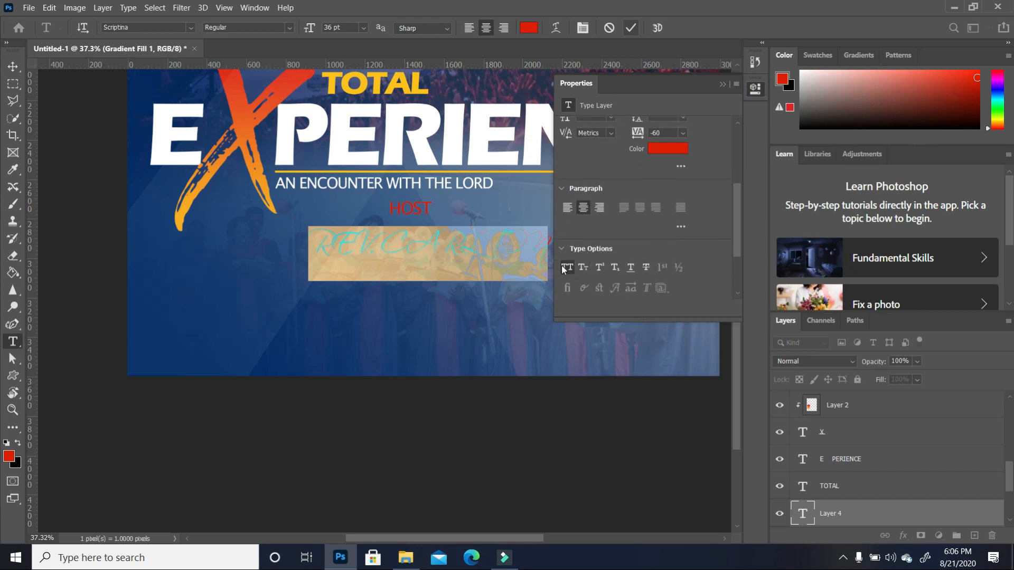
pyautogui.click(568, 268)
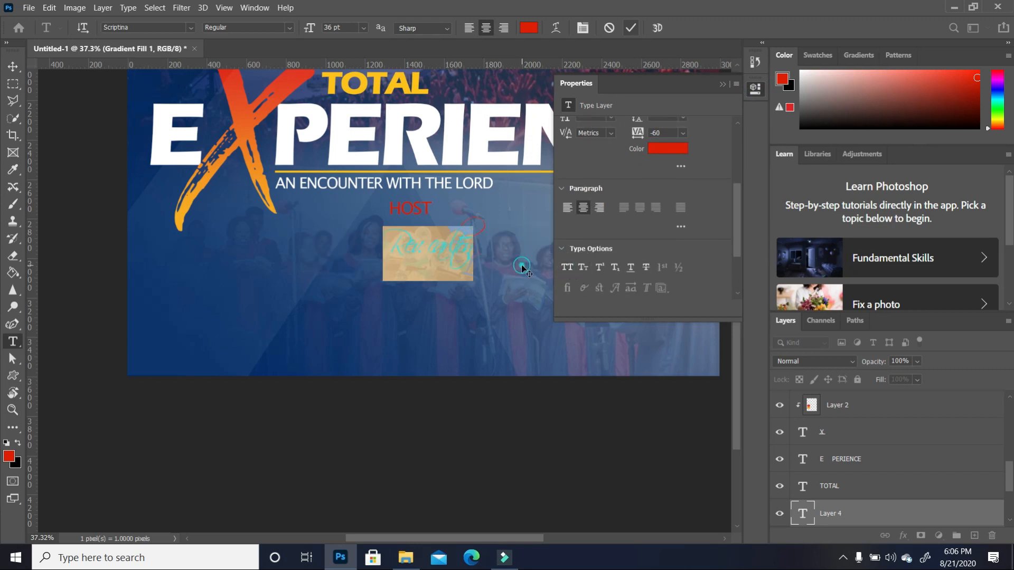
pyautogui.click(721, 82)
pyautogui.click(13, 65)
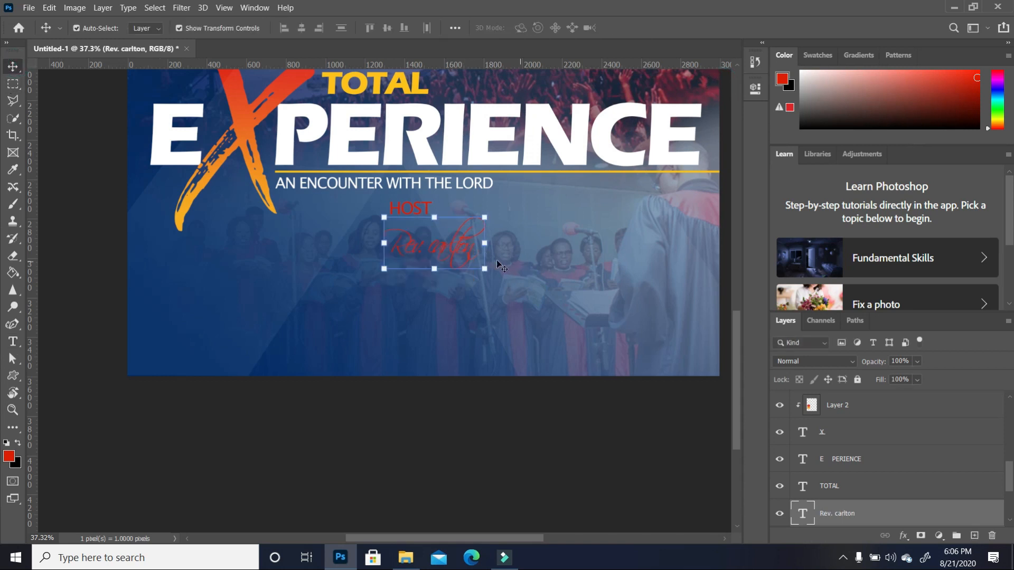
# Capitalize the first letter of the host's name after "Rev." and move the script text beside "HOST".
pyautogui.click(13, 341)
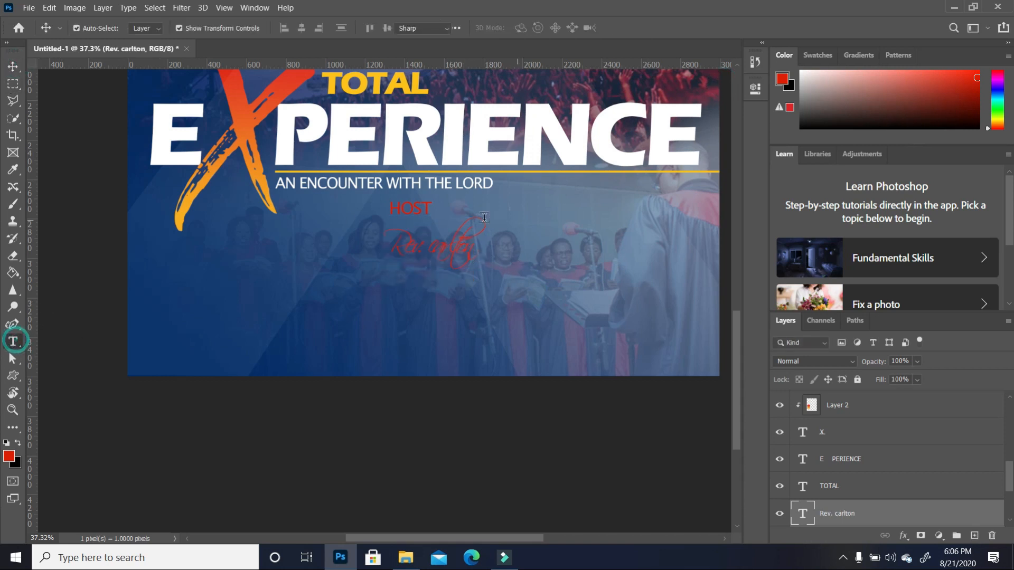
pyautogui.click(435, 248)
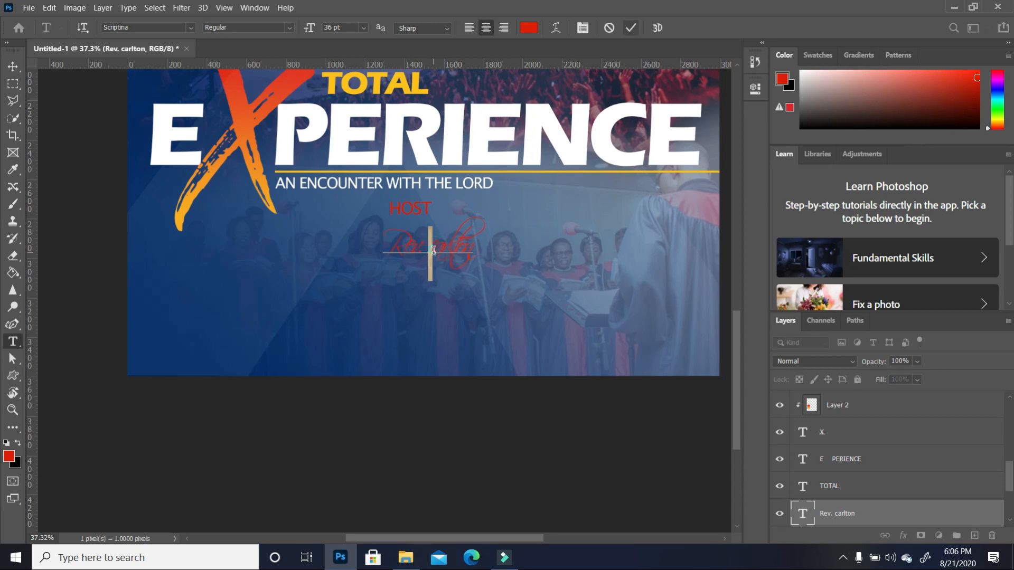
pyautogui.click(13, 66)
pyautogui.moveTo(449, 247); pyautogui.dragTo(429, 216)
# Recolor the host reverend's script name white using the swapped default colors.
pyautogui.click(12, 341)
pyautogui.click(6, 442)
pyautogui.click(17, 443)
pyautogui.click(226, 444)
pyautogui.hotkey('ctrl', 'Return')
# Add a colon after the word "HOST".
pyautogui.click(429, 209)
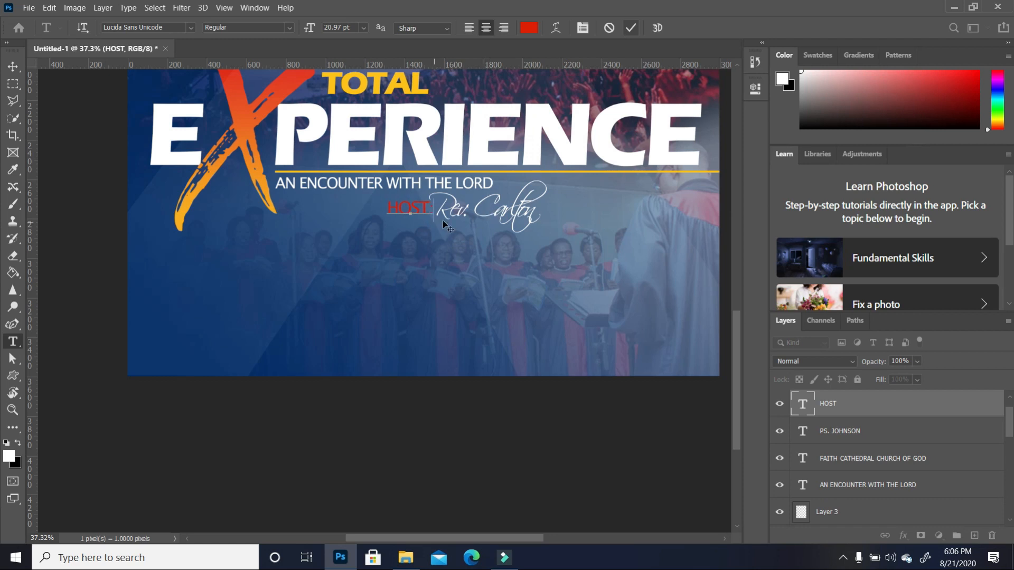
pyautogui.click(13, 67)
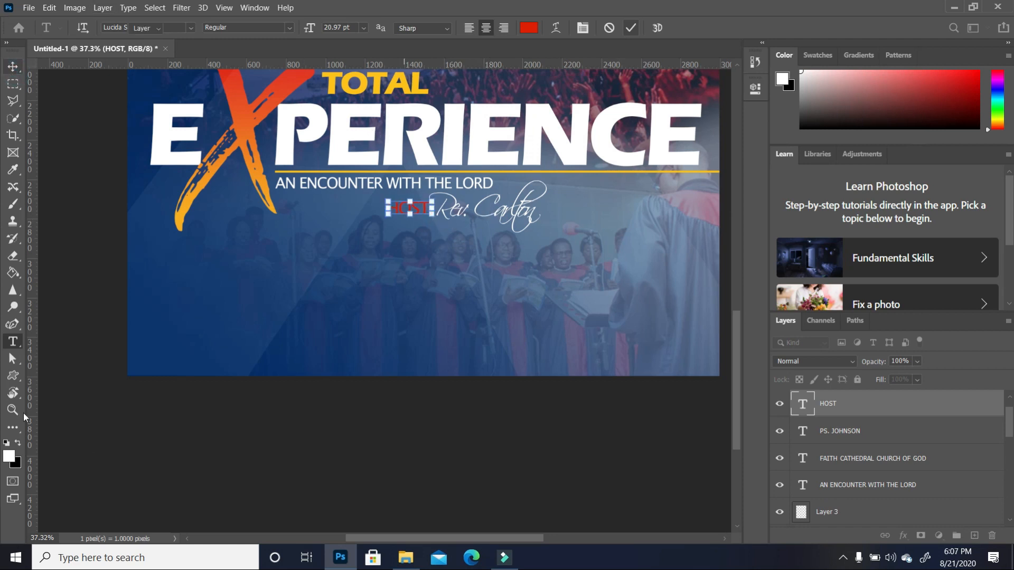
pyautogui.click(12, 342)
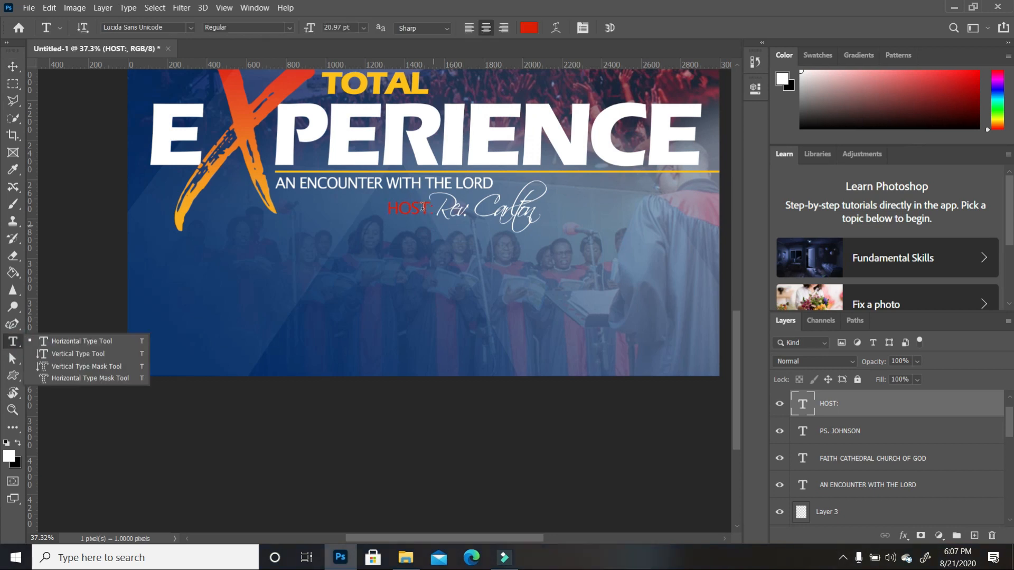
# Recolor the "HOST:" text with the yellow sampled from the word "TOTAL".
pyautogui.moveTo(388, 208); pyautogui.dragTo(432, 208)
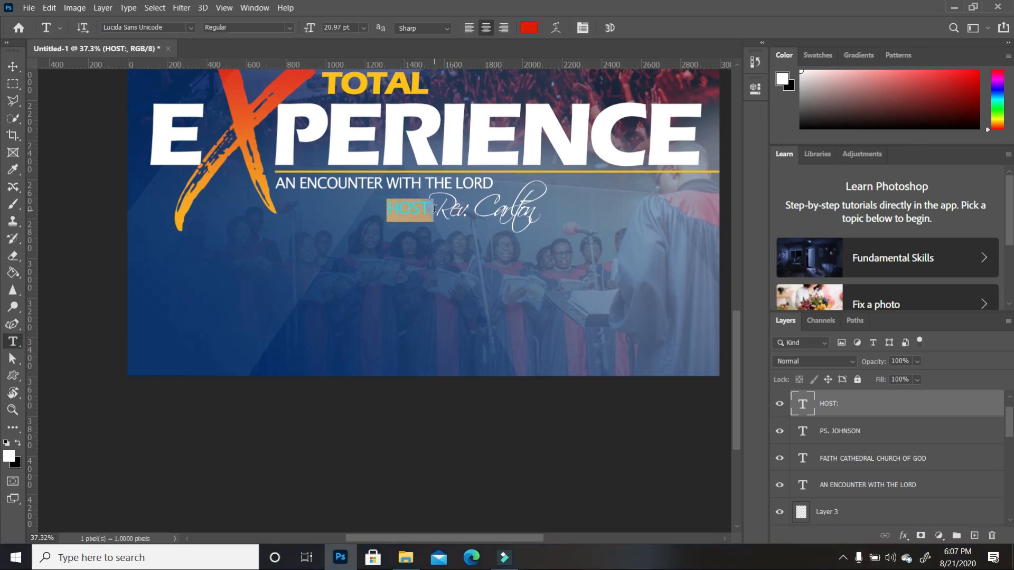
pyautogui.click(9, 456)
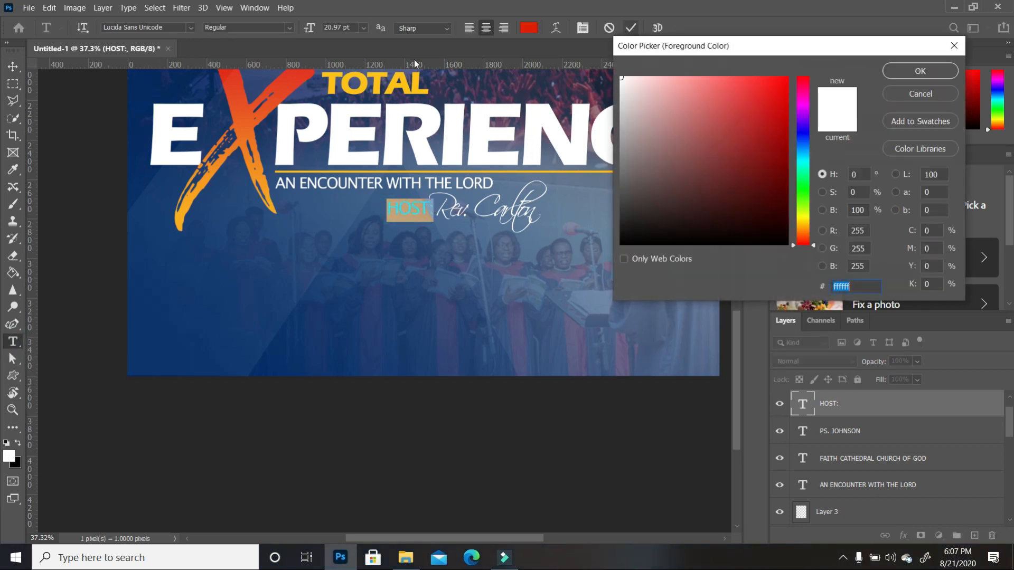
pyautogui.click(391, 89)
pyautogui.click(893, 74)
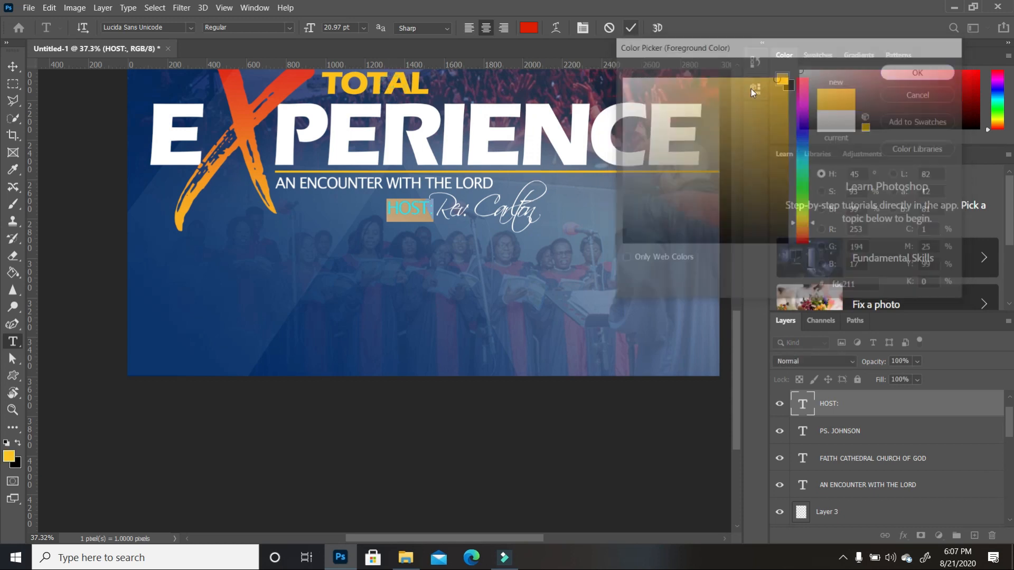
pyautogui.click(15, 68)
pyautogui.click(659, 453)
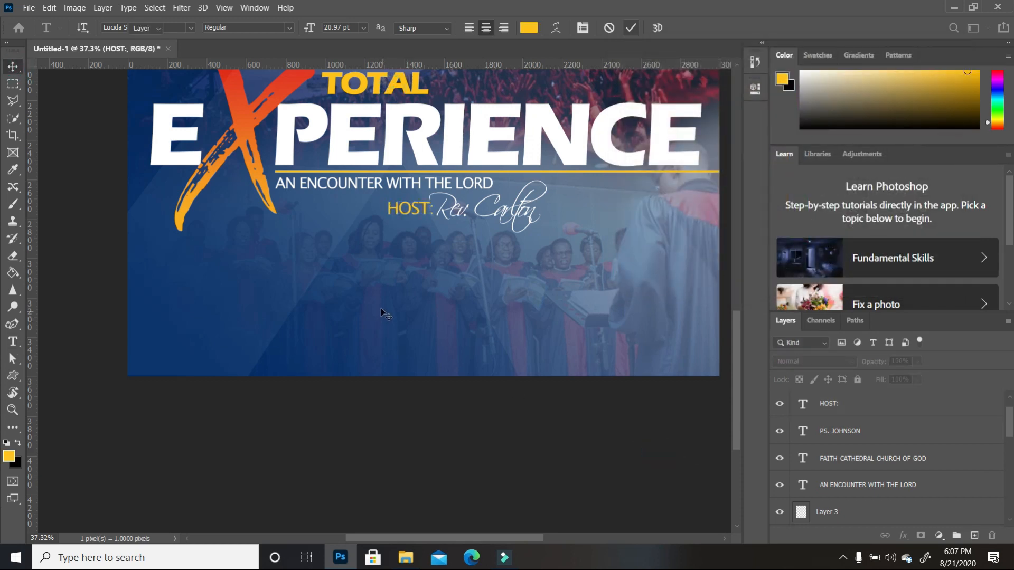
pyautogui.hotkey('ctrl', '0')
pyautogui.click(644, 342)
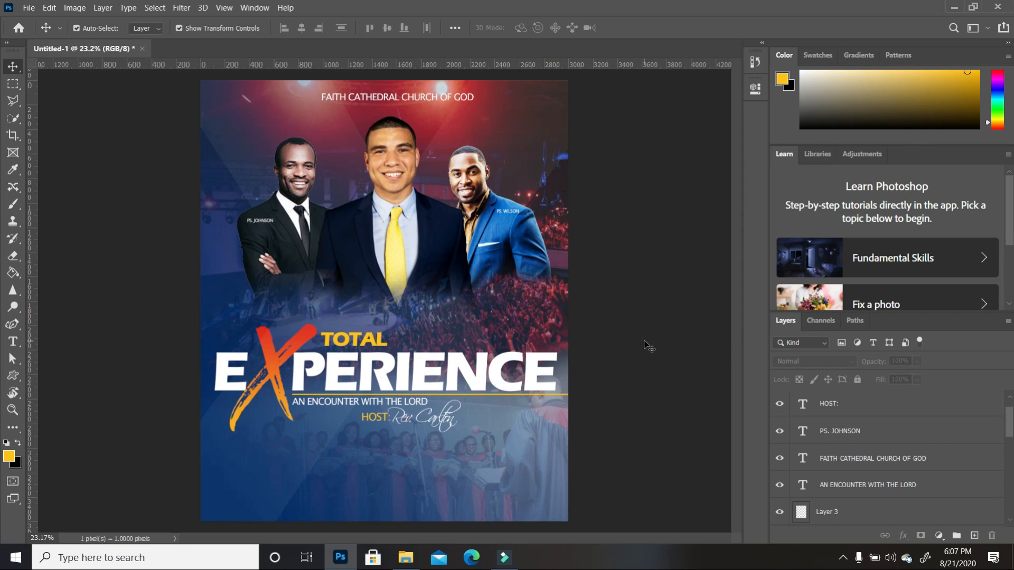
# Add the date number "20" in yellow below the host line, set in Bebas Neue Bold, and reposition it.
pyautogui.press('ctrl')
pyautogui.scroll(-3, 529, 296)
pyautogui.scroll(3, 414, 473)
pyautogui.click(13, 342)
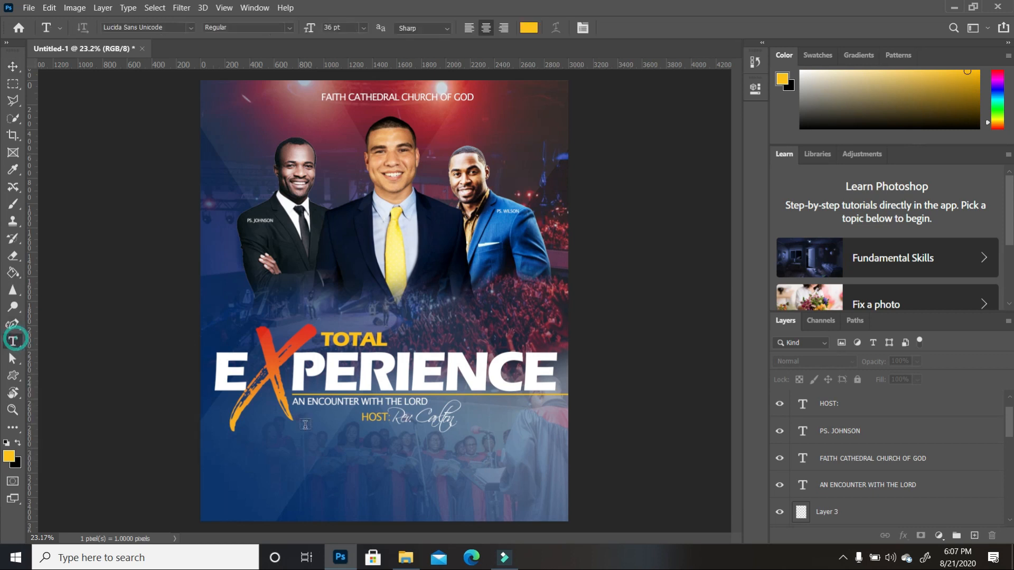
pyautogui.click(353, 474)
pyautogui.write('20')
pyautogui.moveTo(363, 466); pyautogui.dragTo(337, 456)
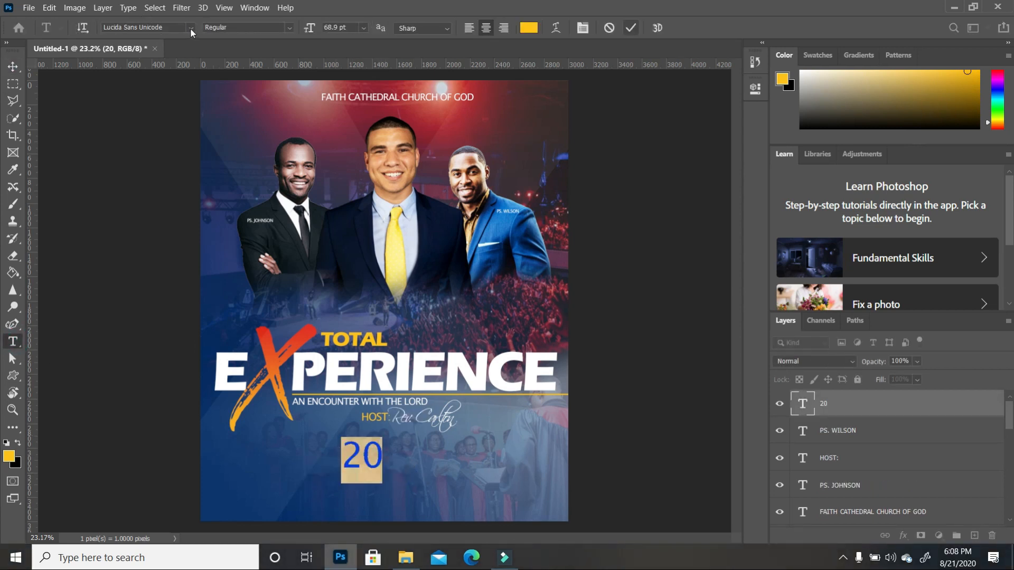
pyautogui.click(191, 27)
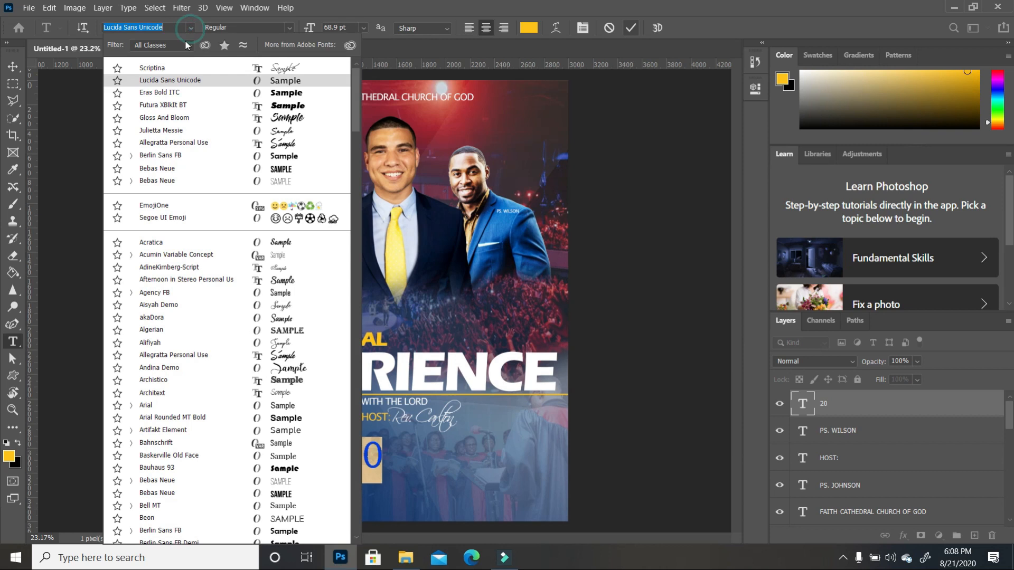
pyautogui.click(285, 170)
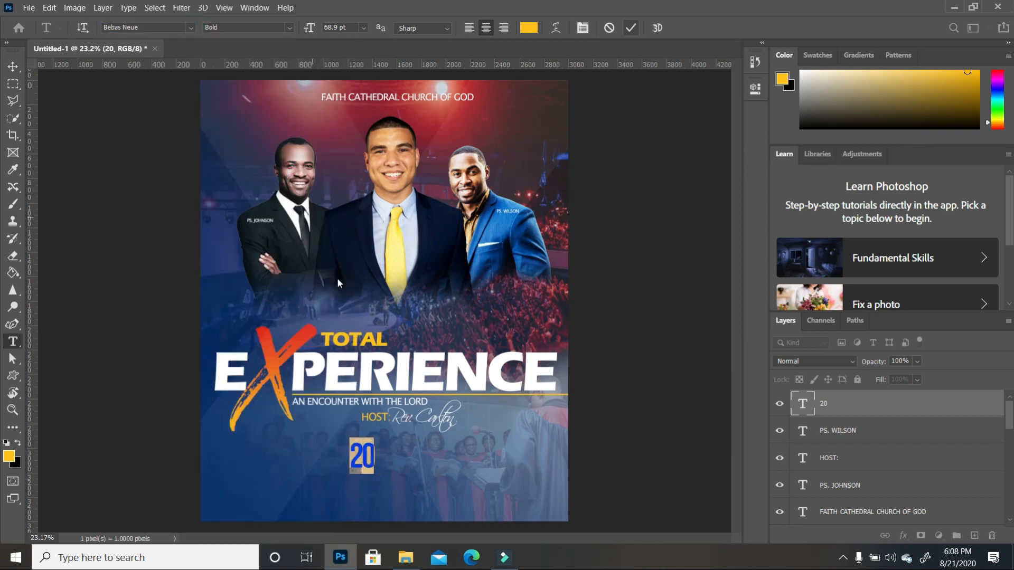
pyautogui.click(16, 71)
pyautogui.moveTo(374, 468); pyautogui.dragTo(458, 463)
pyautogui.click(509, 455)
# Add the month "SEPT" beside the number "20" and color it white.
pyautogui.click(13, 342)
pyautogui.click(466, 450)
pyautogui.write('SEPT')
pyautogui.click(12, 67)
pyautogui.click(551, 494)
pyautogui.scroll(3, 483, 490)
pyautogui.doubleClick(471, 438)
pyautogui.click(801, 71)
pyautogui.click(709, 463)
# Replace the text of the "SEPT" copy below the month with "2020".
pyautogui.press('t')
pyautogui.doubleClick(476, 458)
pyautogui.write('2020')
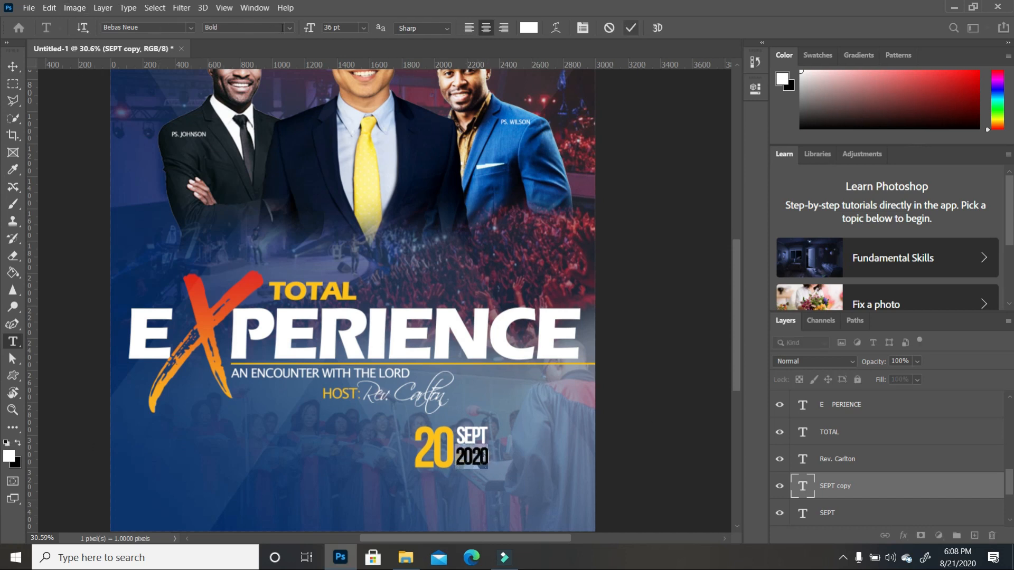
# Switch "2020" to the multi-weight Bebas Neue family and set its style to Light.
pyautogui.click(289, 30)
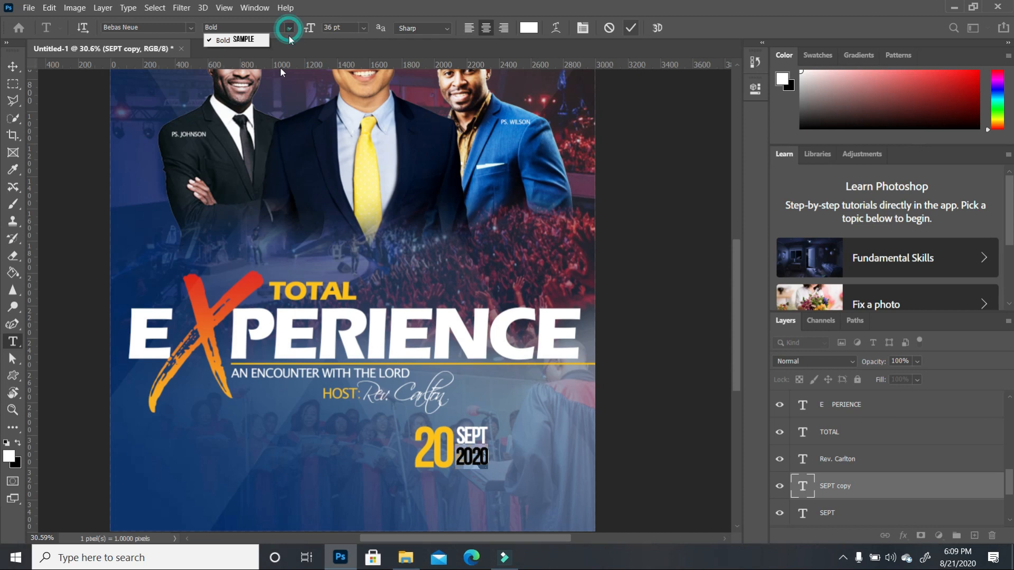
pyautogui.click(191, 29)
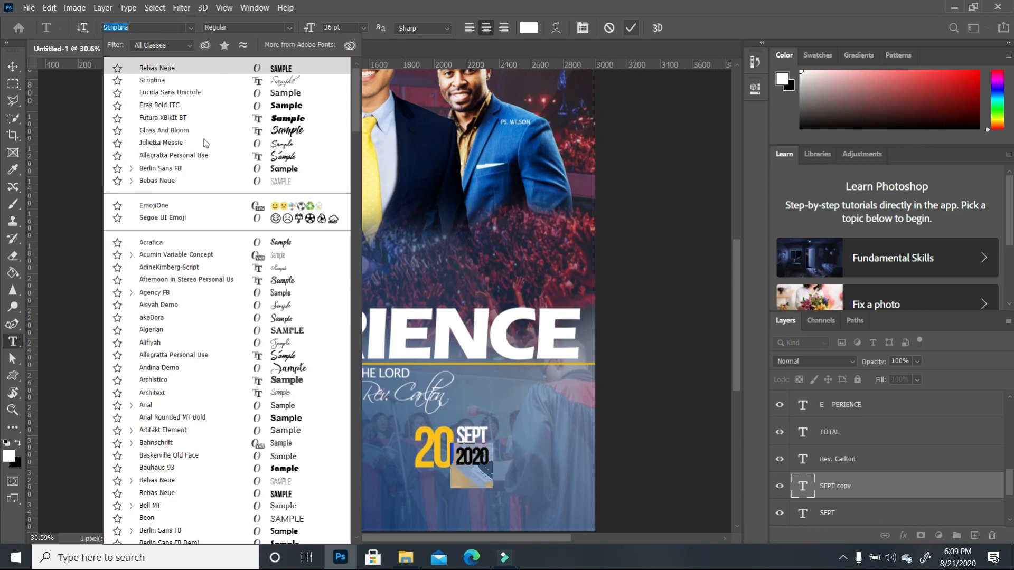
pyautogui.click(280, 181)
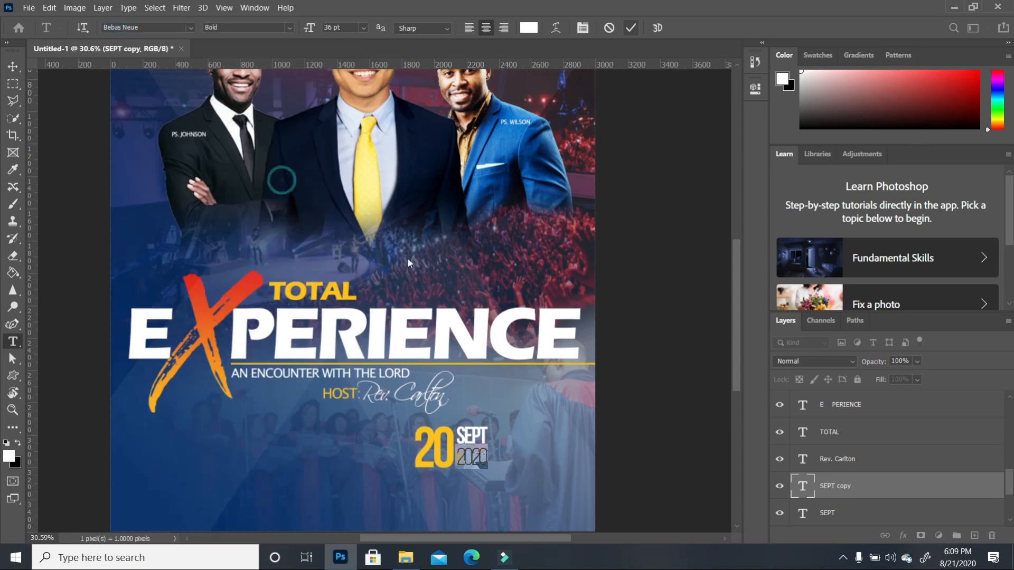
pyautogui.click(290, 27)
pyautogui.click(249, 49)
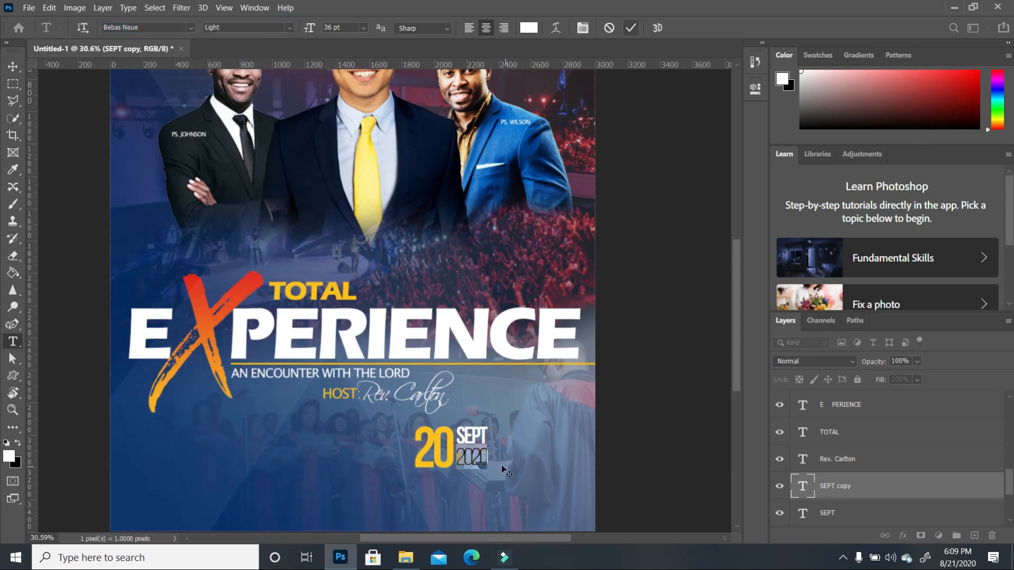
pyautogui.hotkey('ctrl', 'Return')
# Set the font style of "2020" to Regular.
pyautogui.doubleClick(461, 463)
pyautogui.click(285, 26)
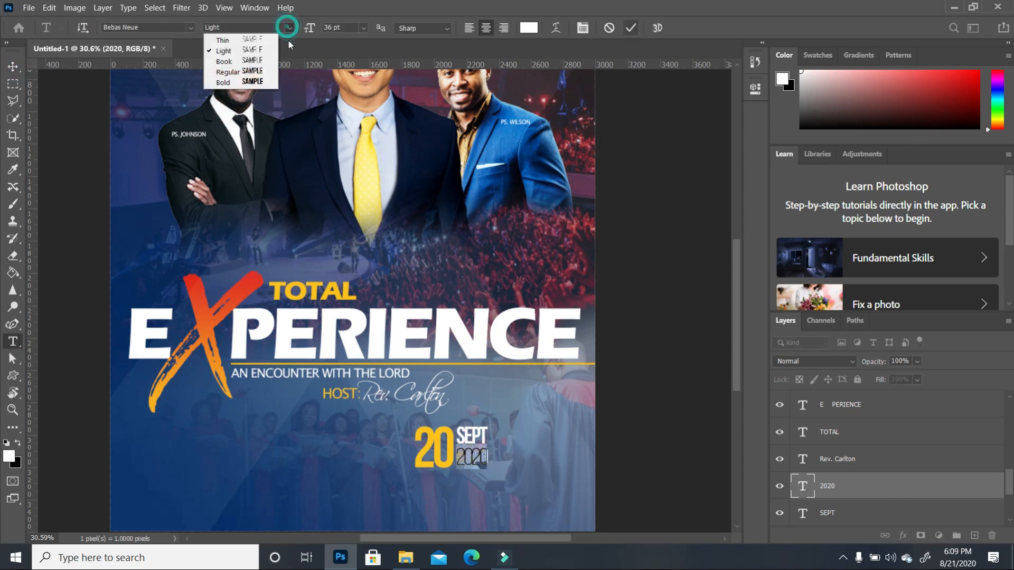
pyautogui.click(255, 71)
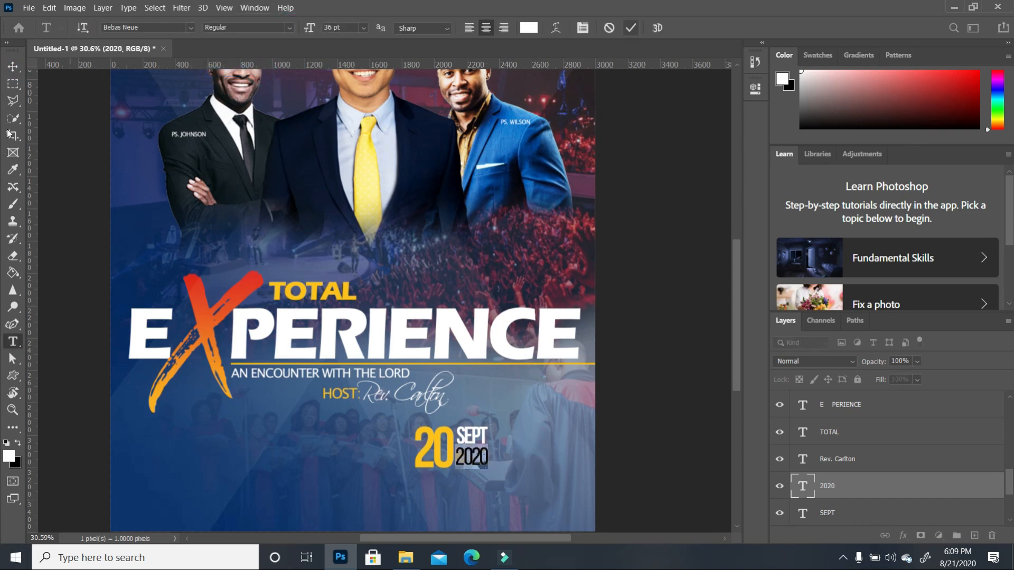
pyautogui.click(12, 66)
pyautogui.click(518, 467)
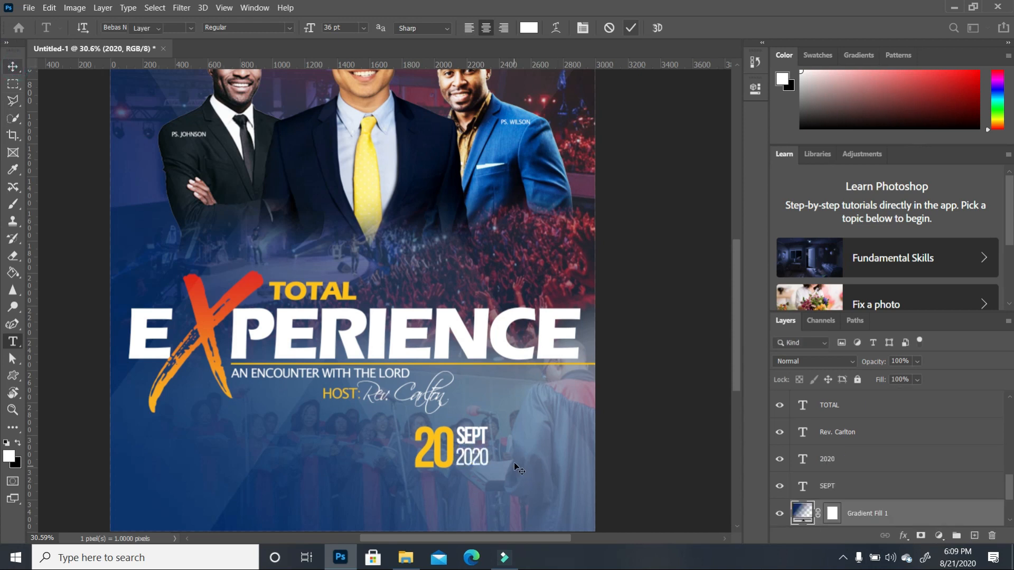
# Select a thin vertical strip beside the date, slightly taller than the date text, and add a new layer for it.
pyautogui.scroll(-3, 486, 376)
pyautogui.press('ctrl')
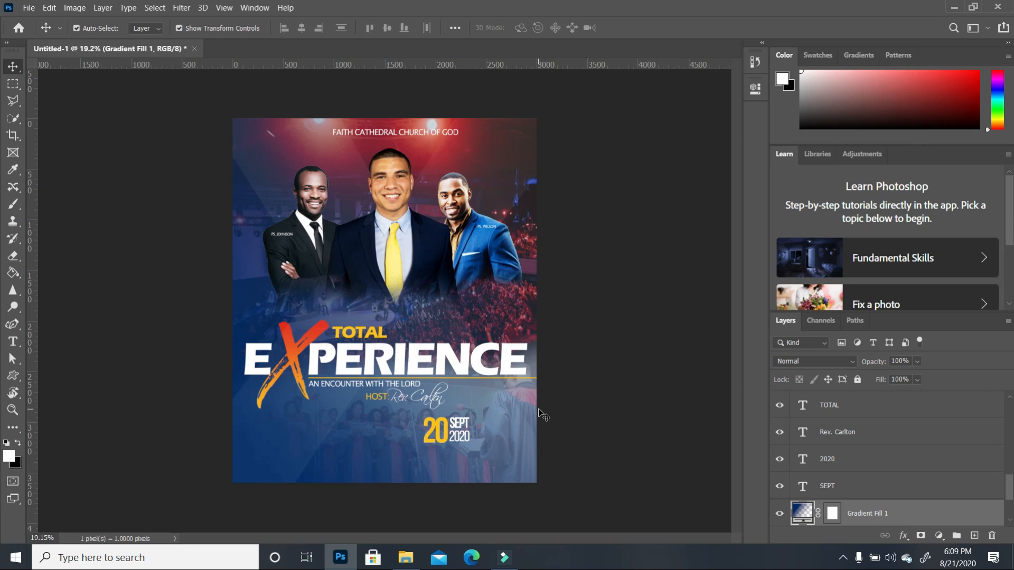
pyautogui.click(13, 85)
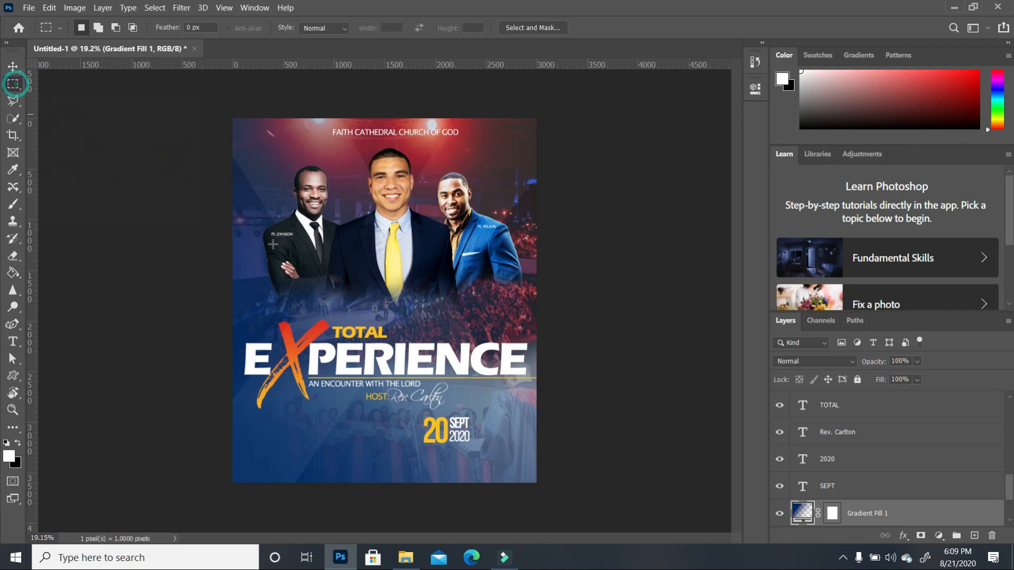
pyautogui.scroll(2, 518, 469)
pyautogui.scroll(3, 518, 469)
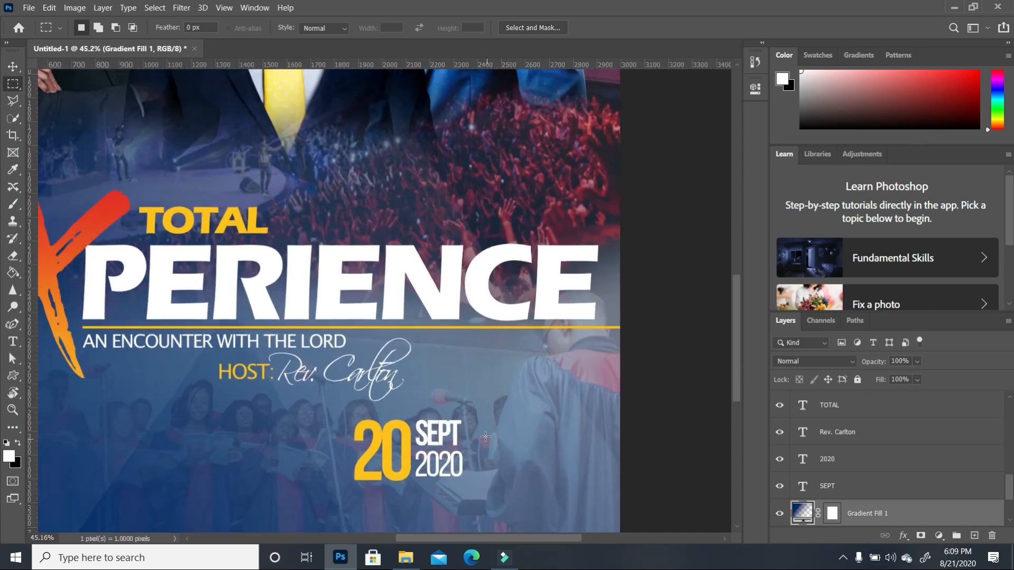
pyautogui.moveTo(472, 393); pyautogui.dragTo(471, 500)
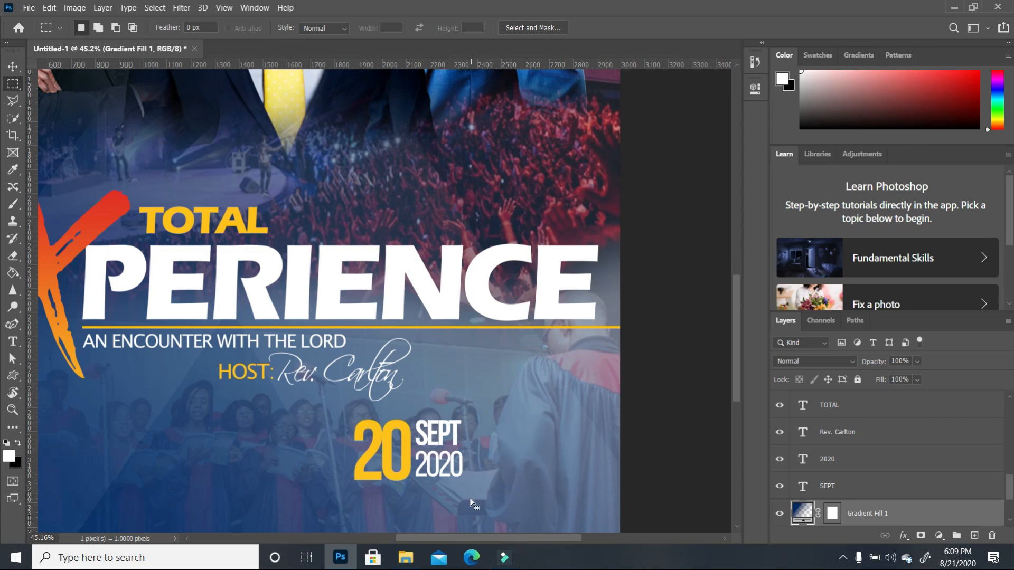
pyautogui.click(975, 536)
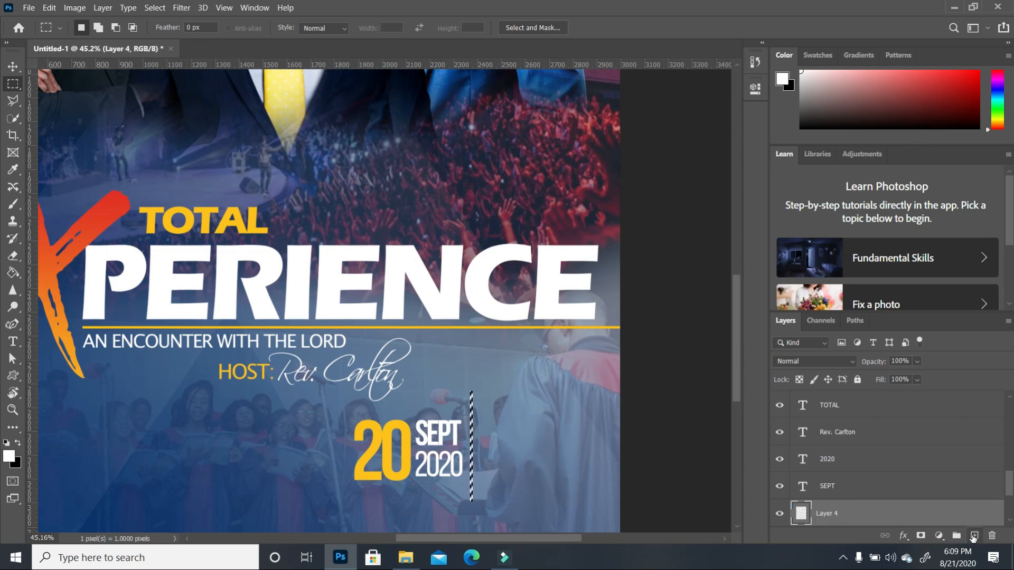
# Choose a deep red foreground color and fill the thin strip with it to make a divider line.
pyautogui.click(8, 455)
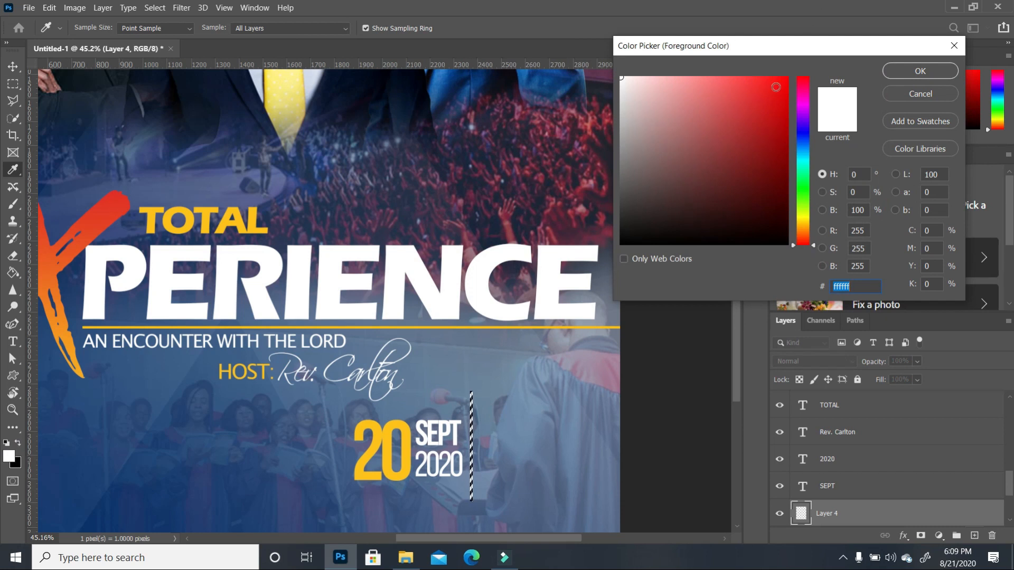
pyautogui.click(785, 81)
pyautogui.click(784, 98)
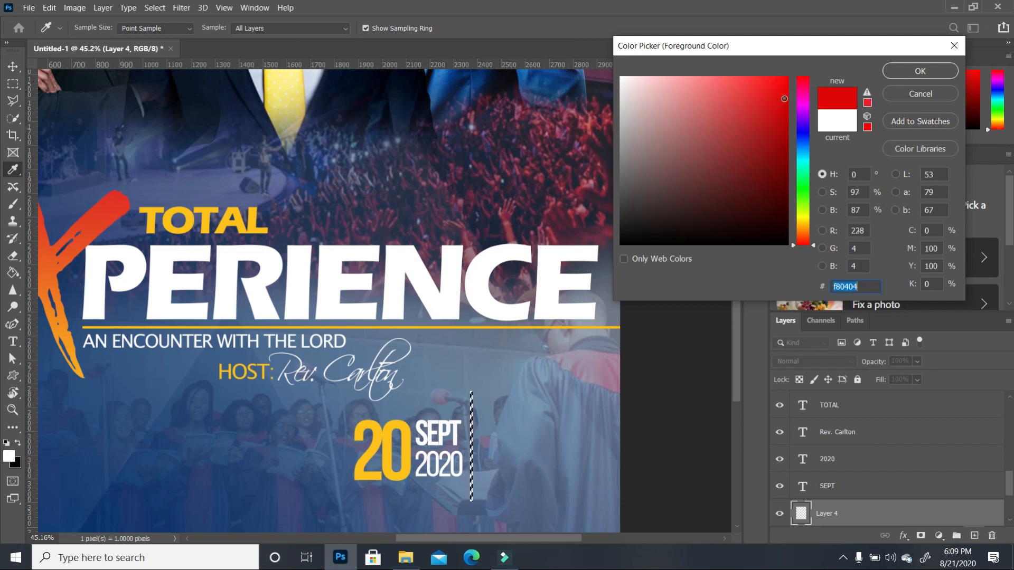
pyautogui.click(920, 71)
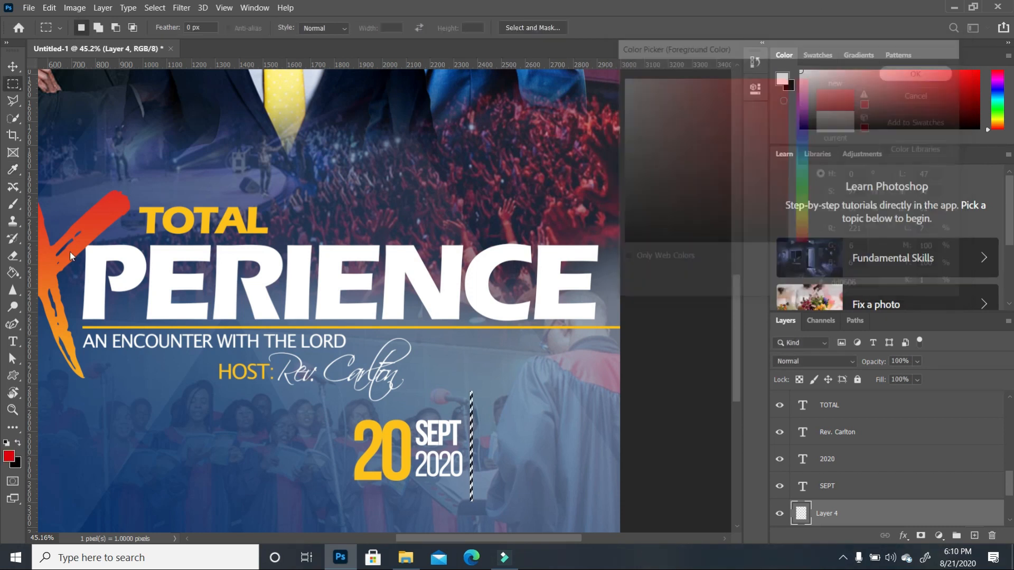
pyautogui.click(13, 273)
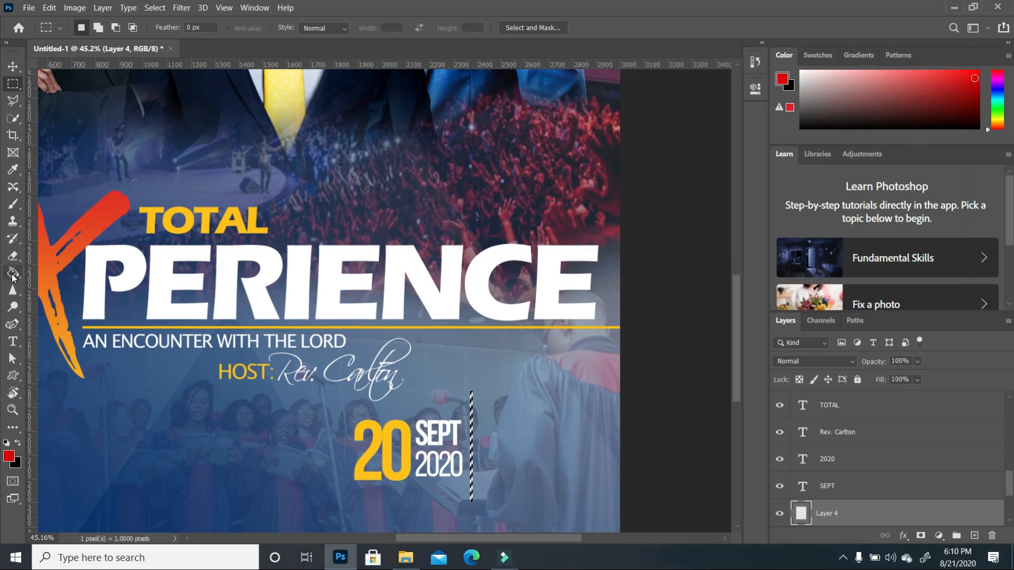
pyautogui.click(471, 426)
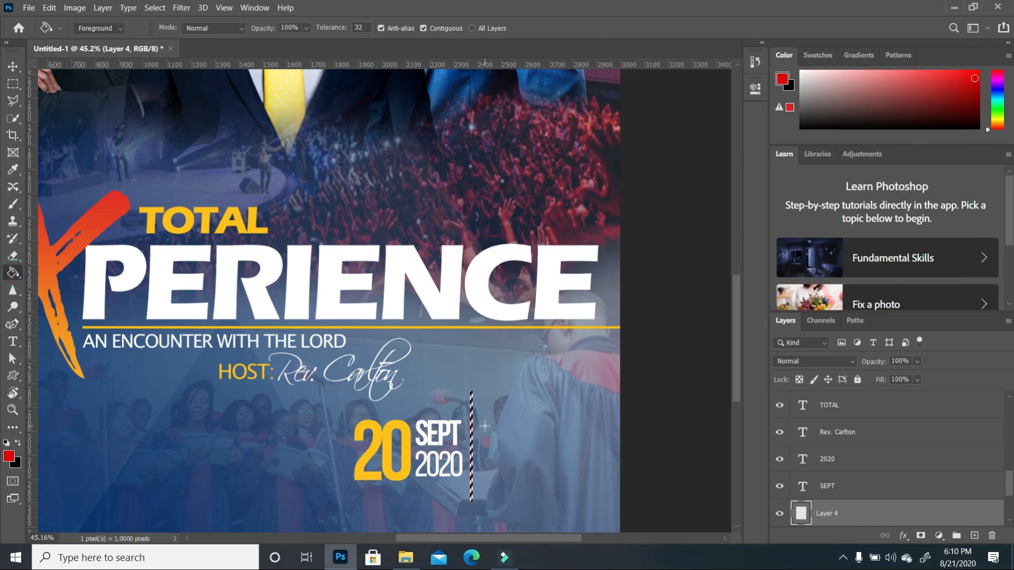
pyautogui.scroll(-5, 502, 372)
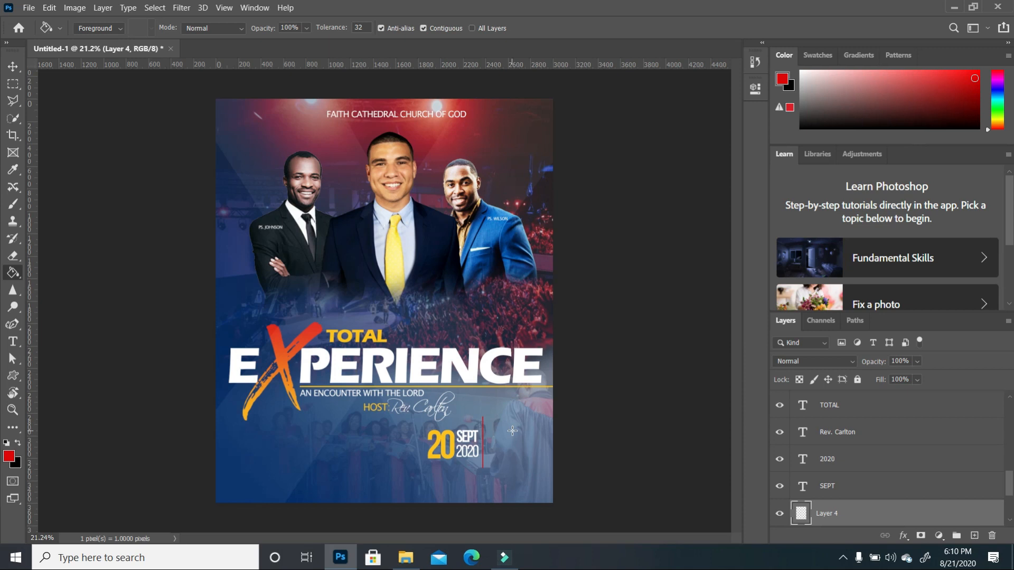
# Add the time "11:00 AM" in white on the far side of the red divider from the date and scale it down slightly.
pyautogui.click(13, 67)
pyautogui.press('t')
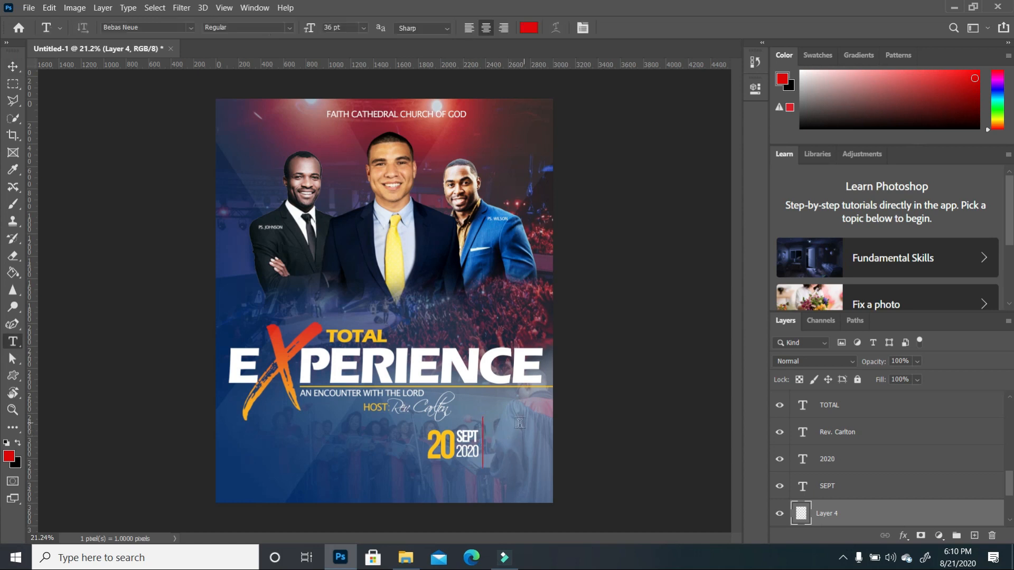
pyautogui.click(481, 433)
pyautogui.write('11:00 AM')
pyautogui.click(13, 66)
pyautogui.moveTo(584, 378); pyautogui.dragTo(552, 380)
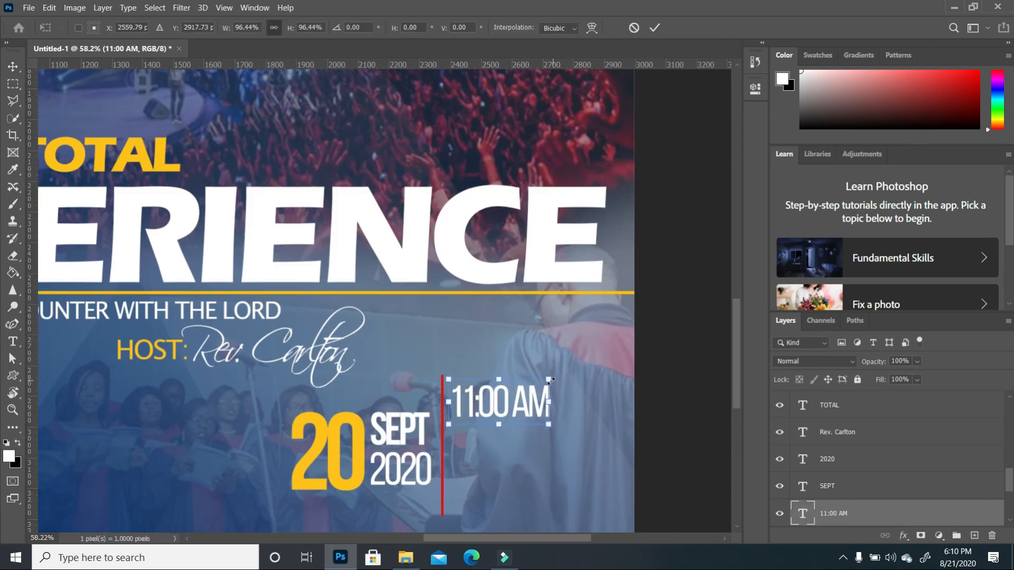
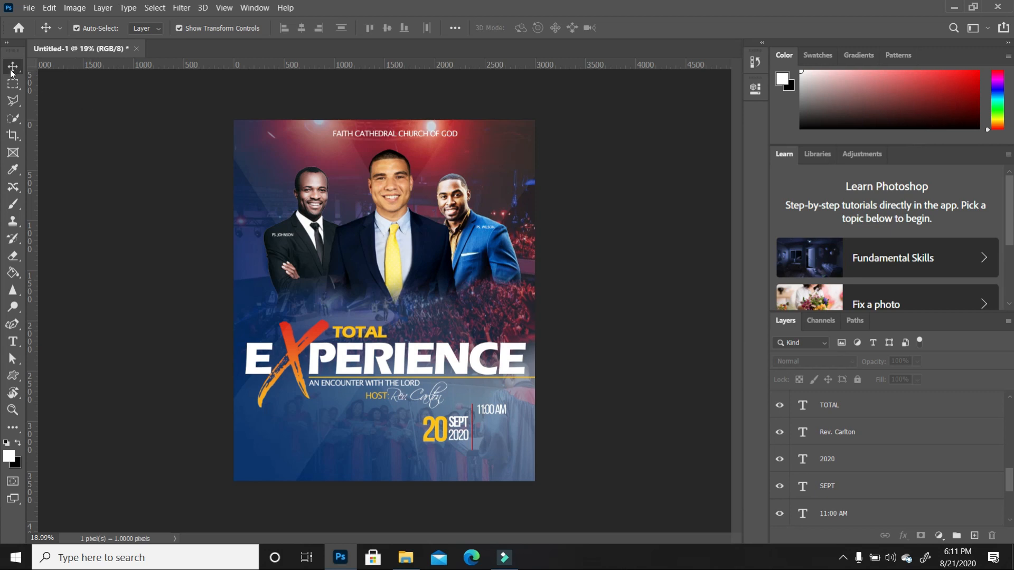
# Select a full-width band just above the flyer's bottom edge and add a new layer for it.
pyautogui.click(14, 85)
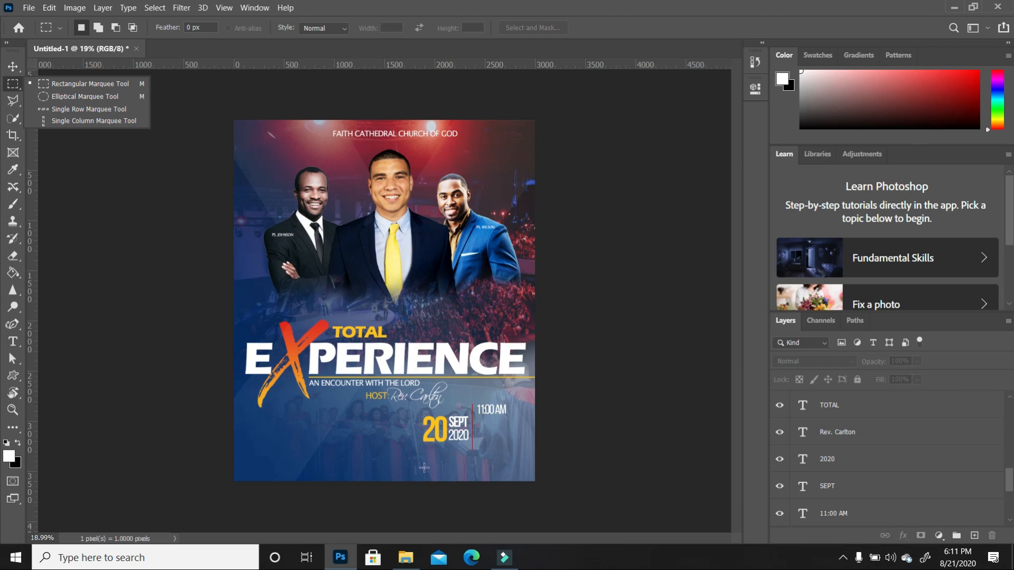
pyautogui.moveTo(227, 449); pyautogui.dragTo(584, 474)
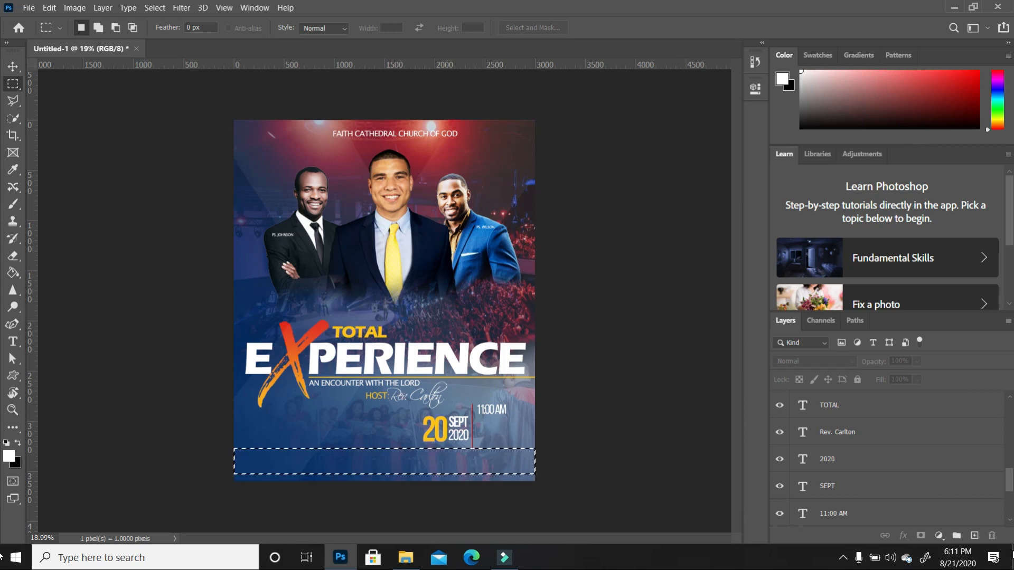
pyautogui.click(975, 536)
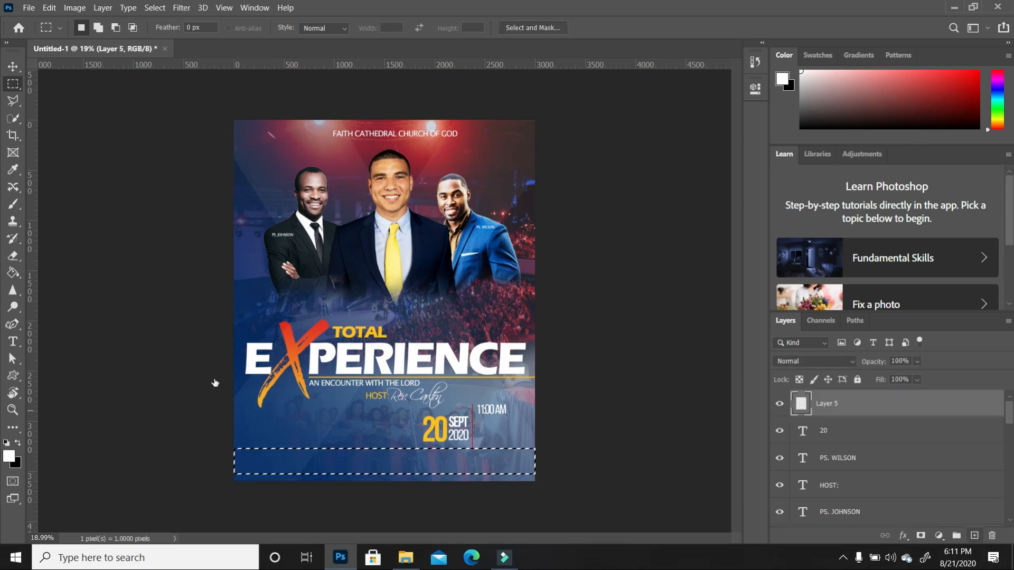
# Fill the selected band from left to right with a linear gradient fading from red ce0606 to transparent.
pyautogui.click(12, 460)
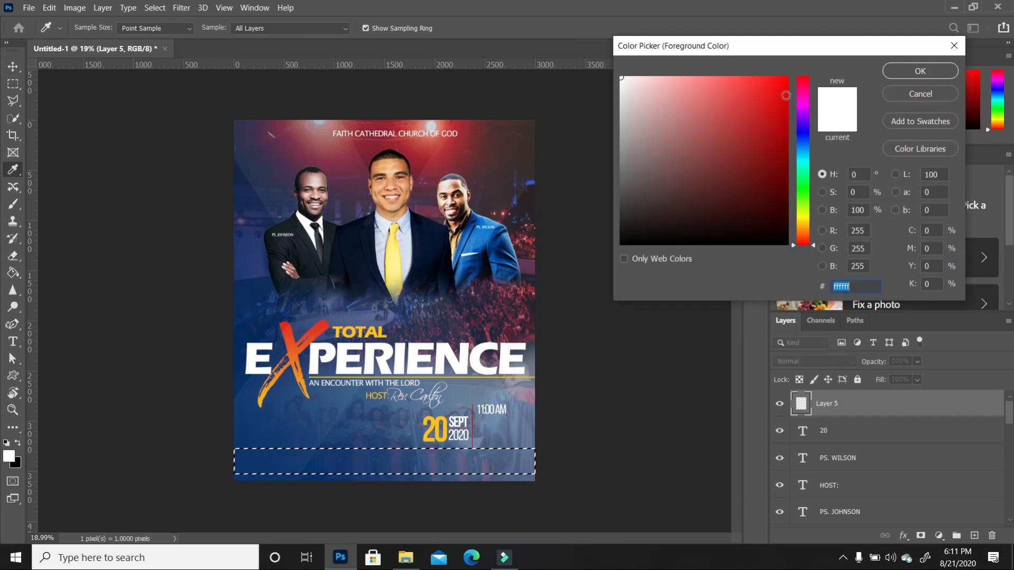
pyautogui.click(783, 109)
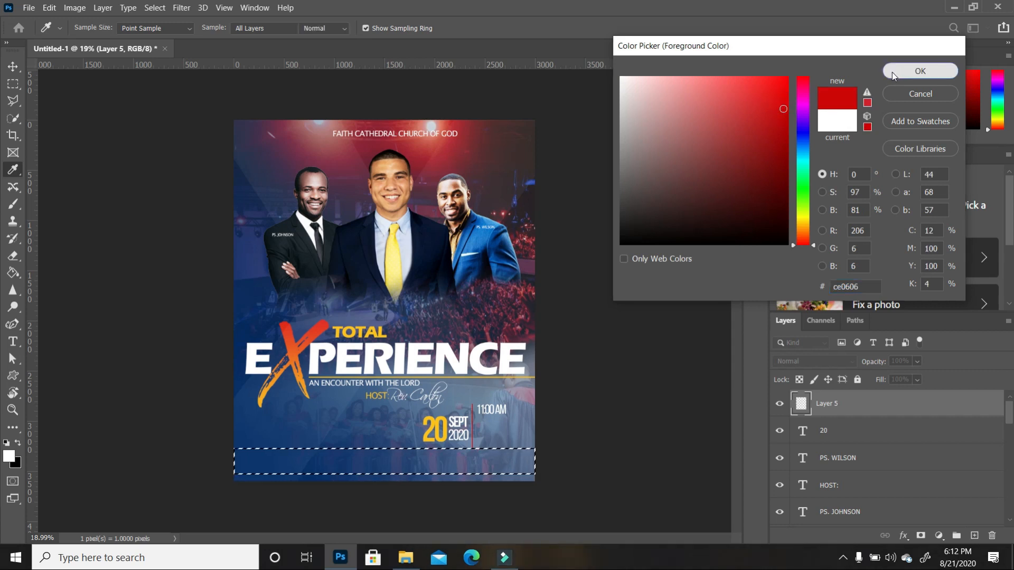
pyautogui.click(893, 74)
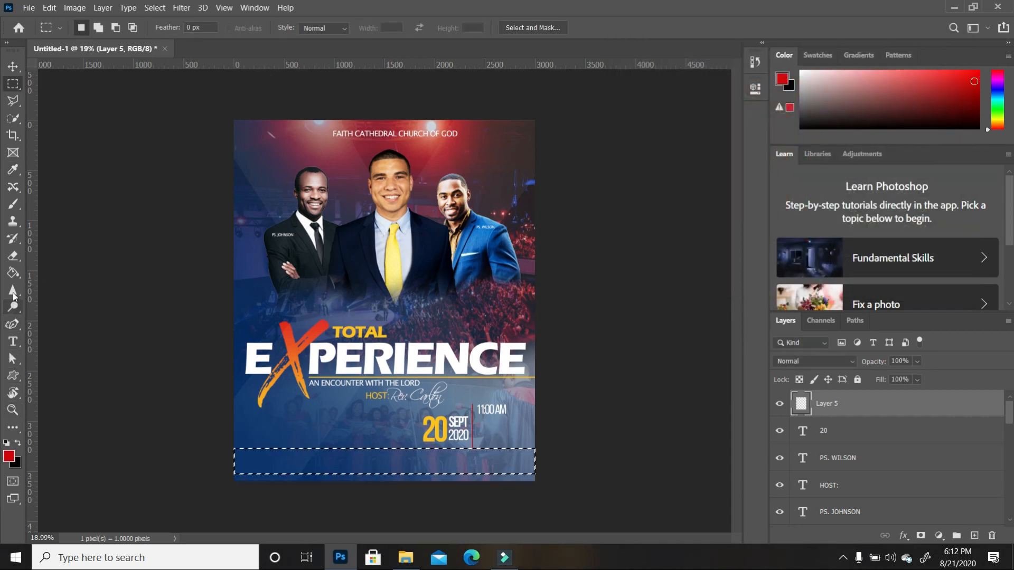
pyautogui.click(14, 273)
pyautogui.rightClick(13, 273)
pyautogui.click(66, 271)
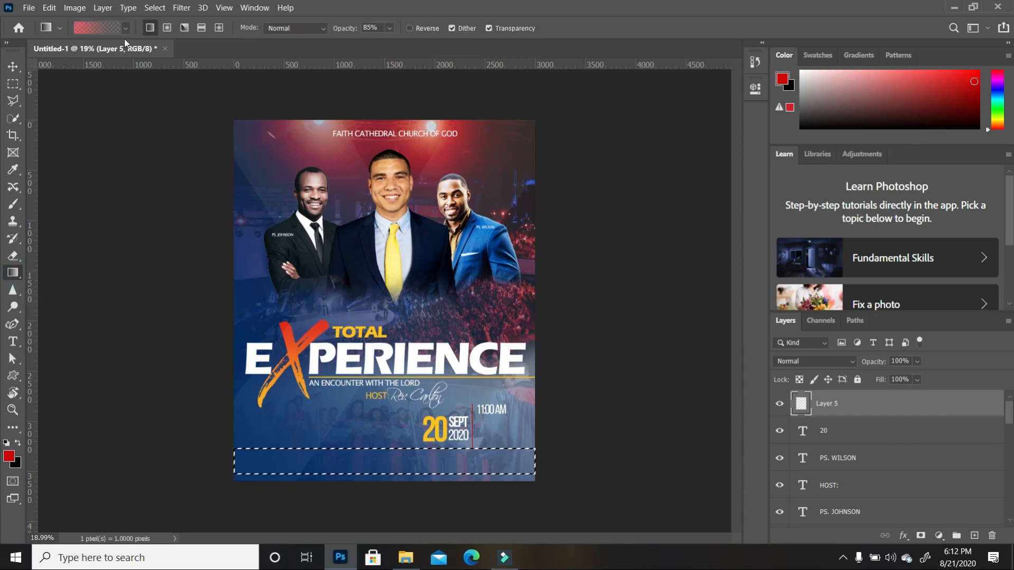
pyautogui.click(58, 30)
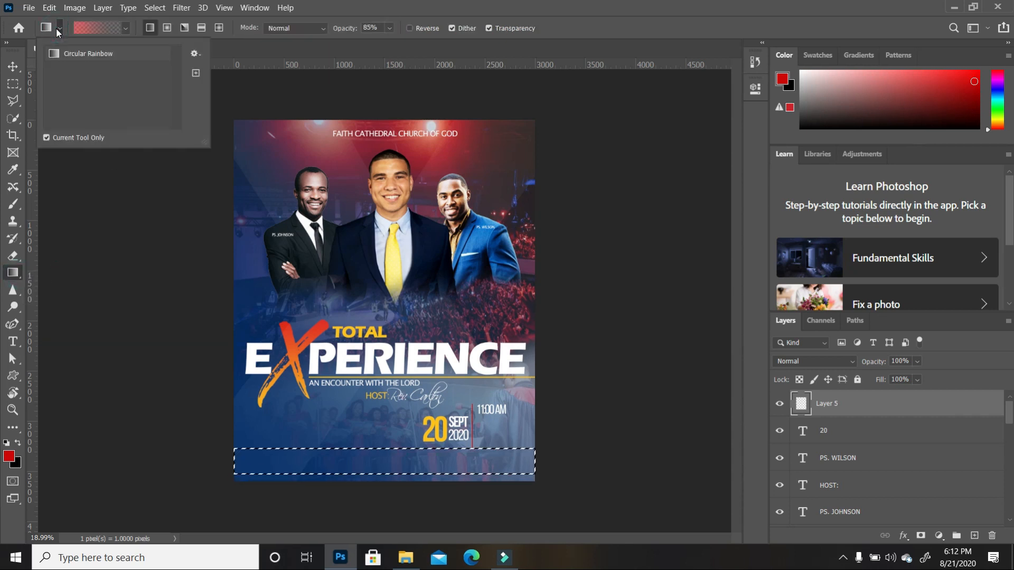
pyautogui.click(58, 30)
pyautogui.click(125, 29)
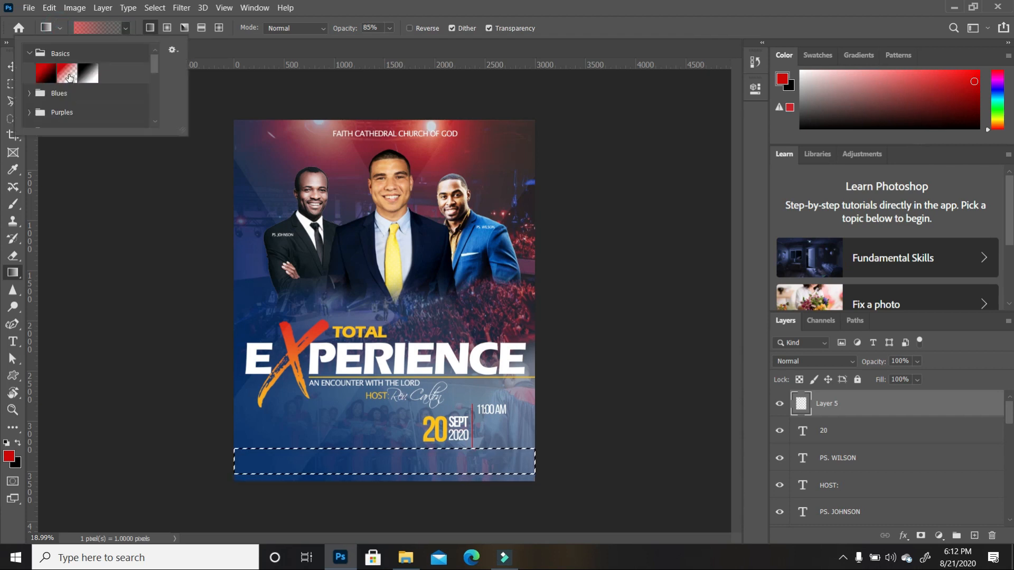
pyautogui.click(69, 78)
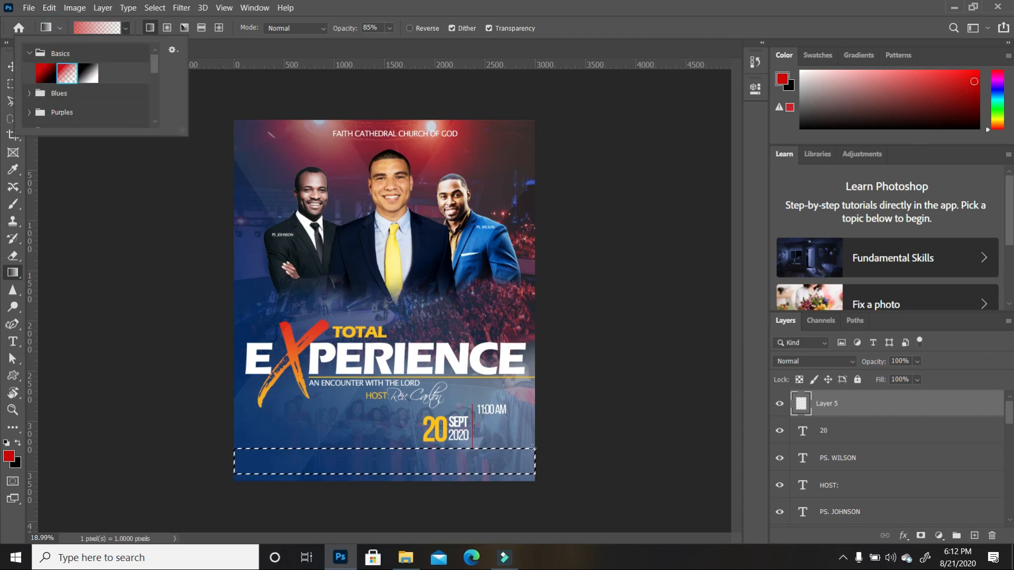
pyautogui.moveTo(247, 466); pyautogui.dragTo(503, 464)
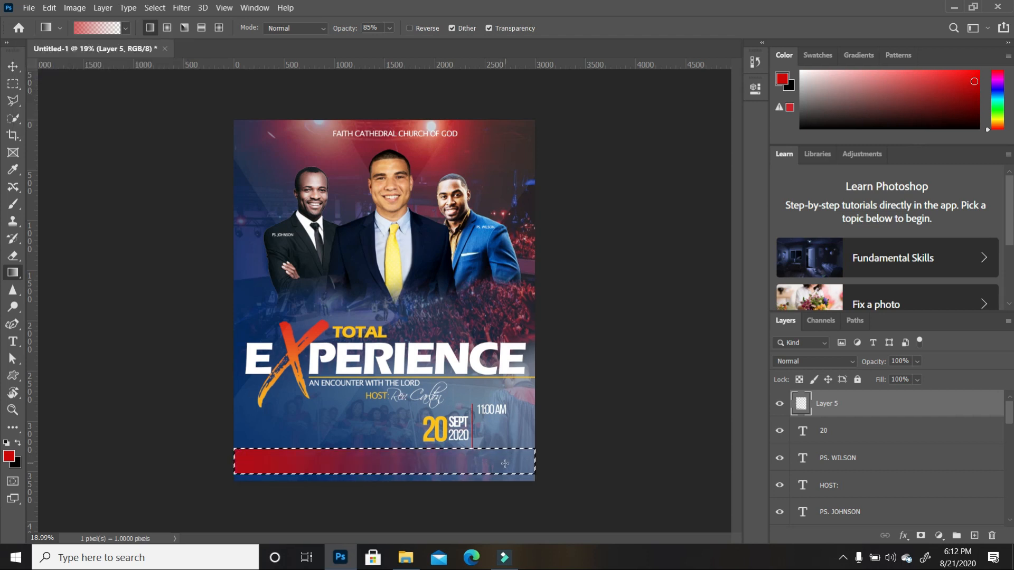
# Place the facebook-logo-circle-transparent image, scale it to about 1.69%, and position it on the red band.
pyautogui.click(406, 560)
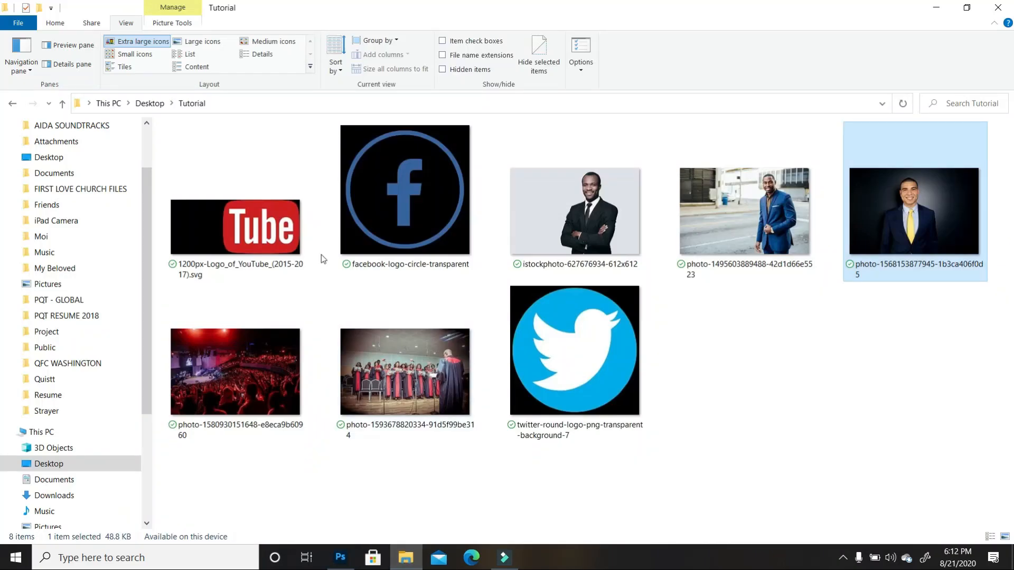
pyautogui.moveTo(420, 202); pyautogui.dragTo(340, 454)
pyautogui.moveTo(534, 151); pyautogui.dragTo(279, 436)
pyautogui.scroll(7, 277, 481)
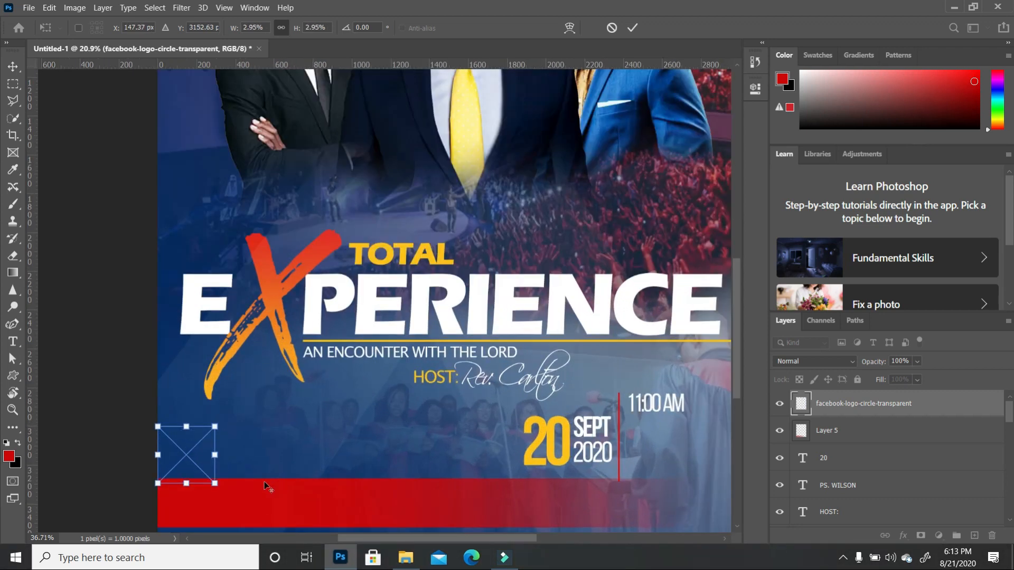
pyautogui.moveTo(185, 469); pyautogui.dragTo(411, 534)
pyautogui.moveTo(370, 470); pyautogui.dragTo(326, 503)
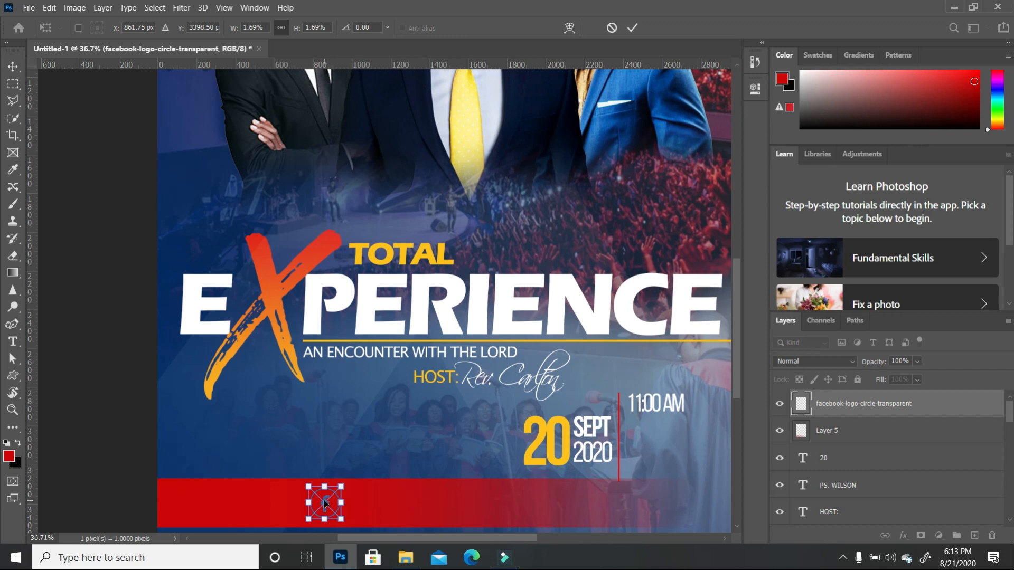
pyautogui.press('Return')
pyautogui.press('g')
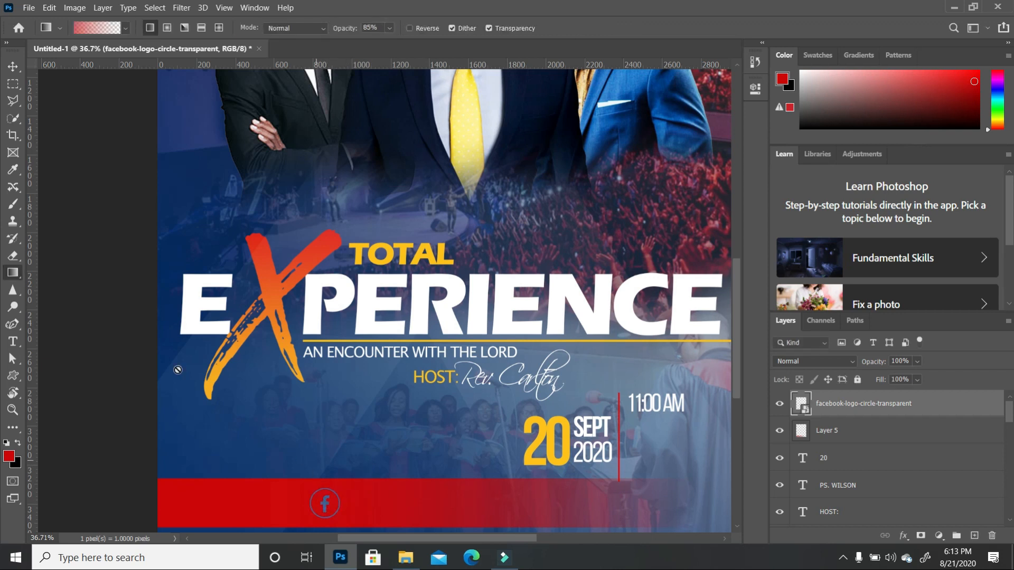
# Turn the Facebook logo white with a Hue/Saturation adjustment.
pyautogui.click(13, 66)
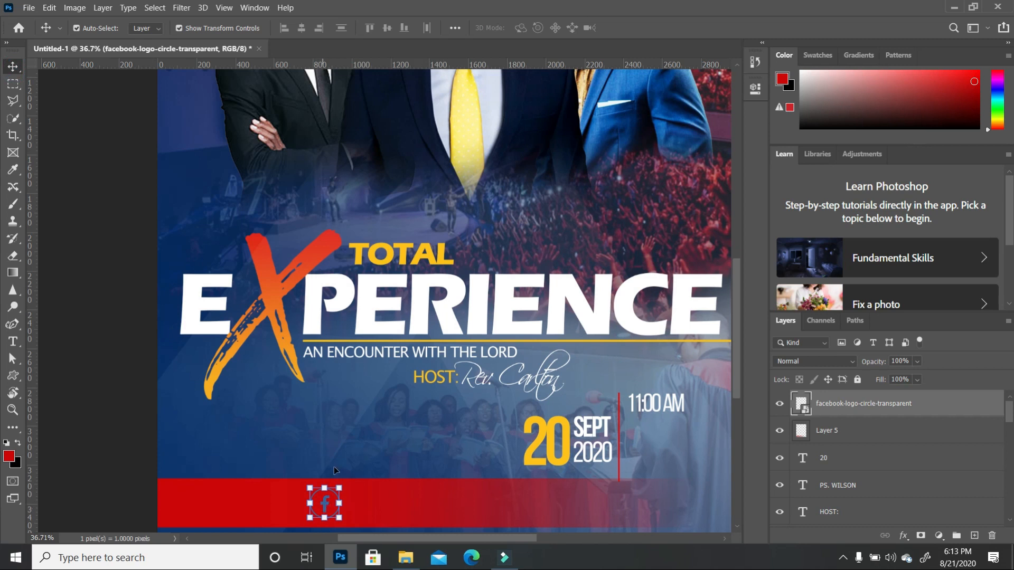
pyautogui.click(75, 7)
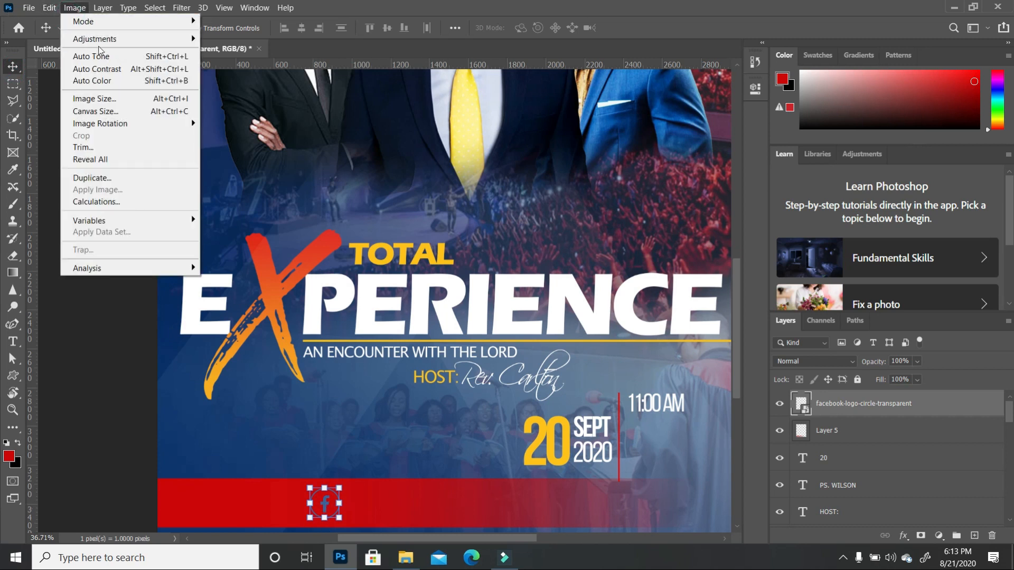
pyautogui.moveTo(106, 38)
pyautogui.click(309, 108)
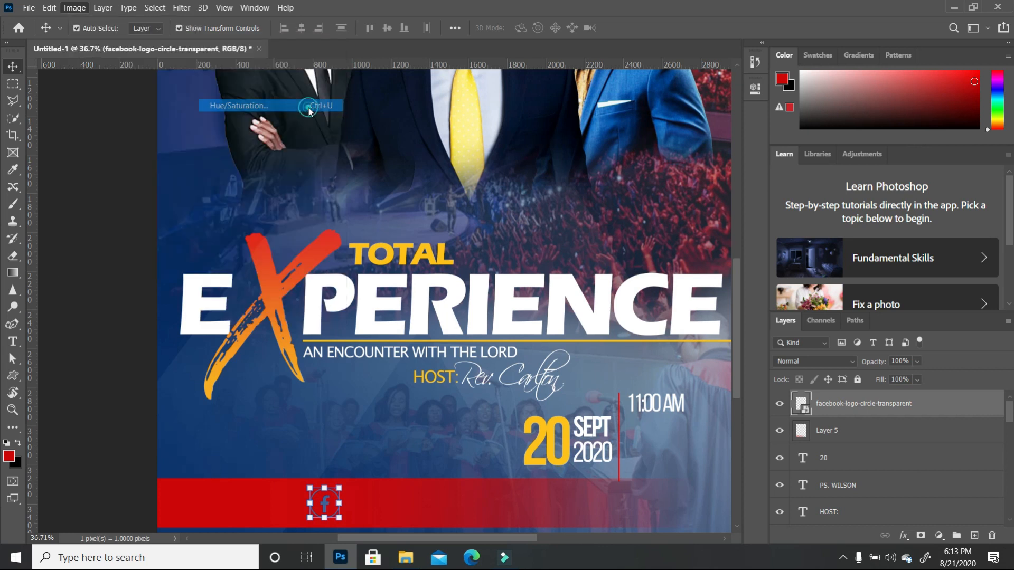
pyautogui.moveTo(471, 250); pyautogui.dragTo(577, 240)
pyautogui.click(621, 116)
pyautogui.click(571, 180)
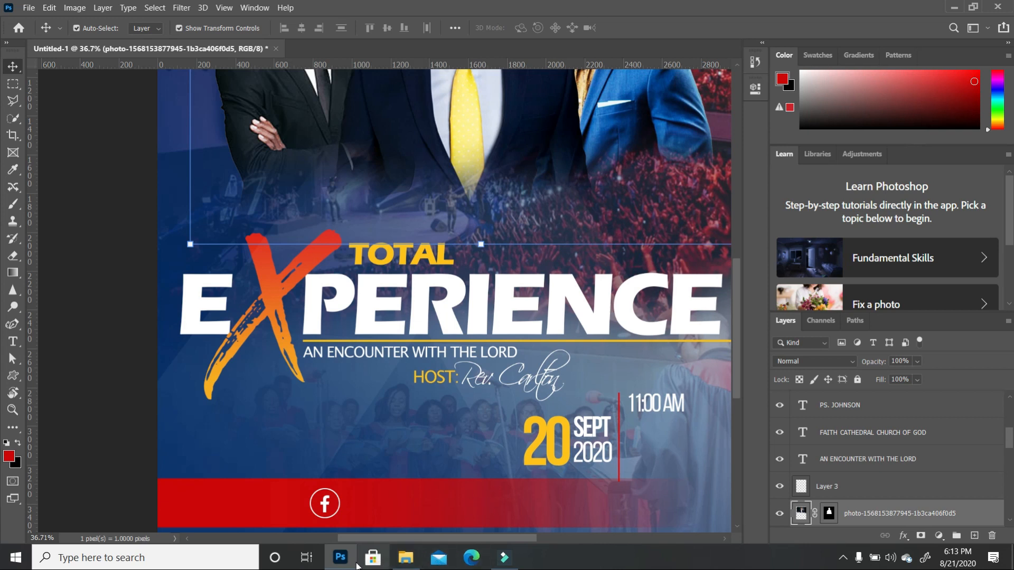
# Place the twitter-round-logo-png-transparent-background-7 image on the flyer and shrink it to a small icon.
pyautogui.click(405, 558)
pyautogui.moveTo(529, 407); pyautogui.dragTo(412, 411)
pyautogui.moveTo(567, 184); pyautogui.dragTo(285, 466)
pyautogui.moveTo(240, 504); pyautogui.dragTo(329, 412)
pyautogui.moveTo(287, 455); pyautogui.dragTo(343, 400)
pyautogui.press('Return')
# Move the Twitter logo layer above the other layers and fit the icon on the red band beside the Facebook logo.
pyautogui.moveTo(863, 513); pyautogui.dragTo(884, 394)
pyautogui.moveTo(357, 386); pyautogui.dragTo(338, 495)
pyautogui.moveTo(350, 482); pyautogui.dragTo(317, 481)
pyautogui.scroll(5, 358, 515)
pyautogui.press('Return')
pyautogui.click(344, 407)
# Place the 1200px-Logo_of_YouTube_(2015-2017).svg image on the flyer and shrink it to a small logo above the footer band.
pyautogui.click(406, 557)
pyautogui.moveTo(482, 541); pyautogui.dragTo(372, 408)
pyautogui.scroll(-5, 373, 409)
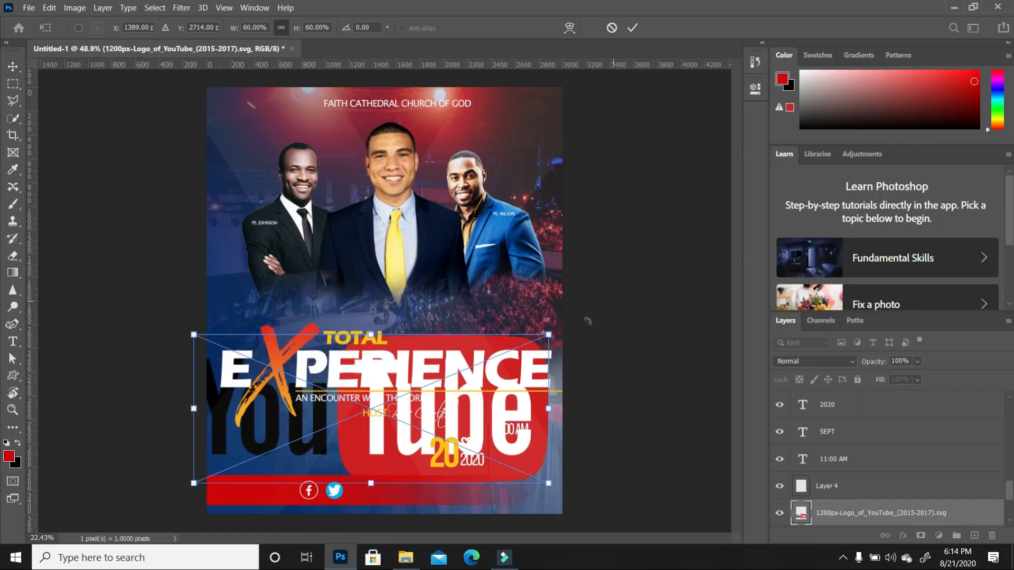
pyautogui.moveTo(550, 334); pyautogui.dragTo(259, 456)
pyautogui.moveTo(226, 470); pyautogui.dragTo(354, 441)
pyautogui.press('Return')
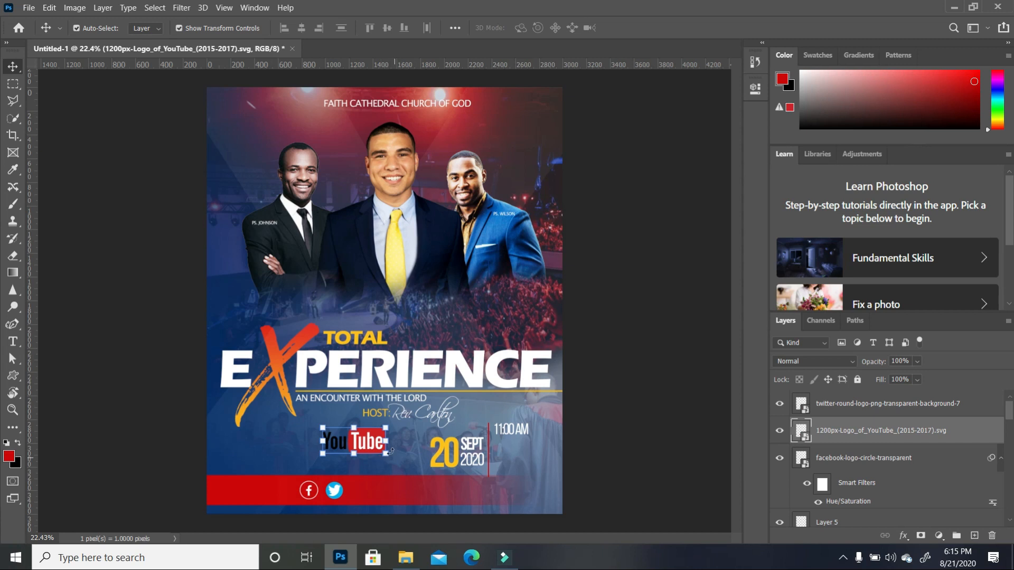
# Scale the YouTube logo down further to about 6.3% and position it on the red band beside the Twitter logo.
pyautogui.moveTo(386, 454); pyautogui.dragTo(357, 442)
pyautogui.scroll(5, 372, 488)
pyautogui.moveTo(296, 381); pyautogui.dragTo(407, 507)
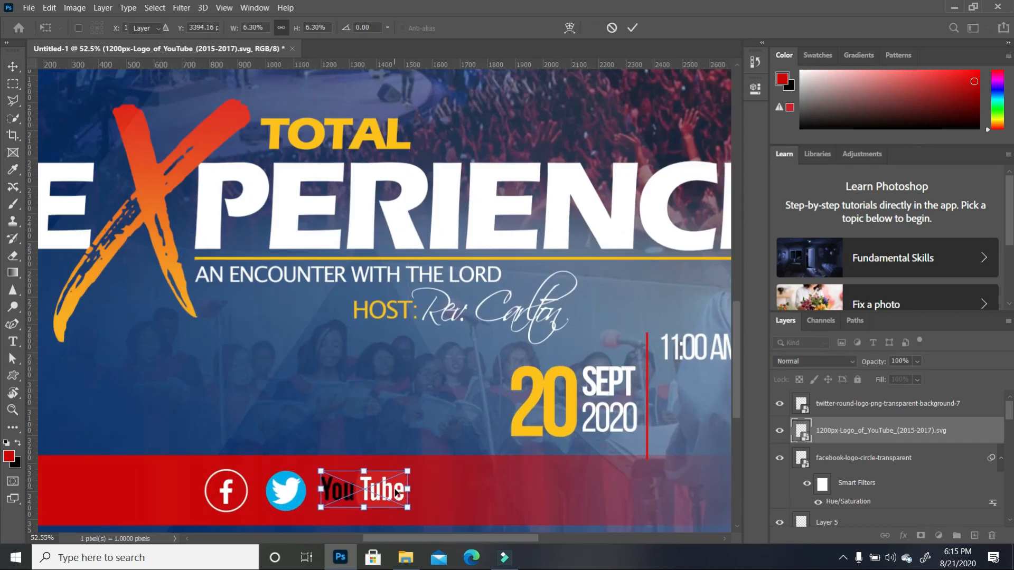
pyautogui.press('Return')
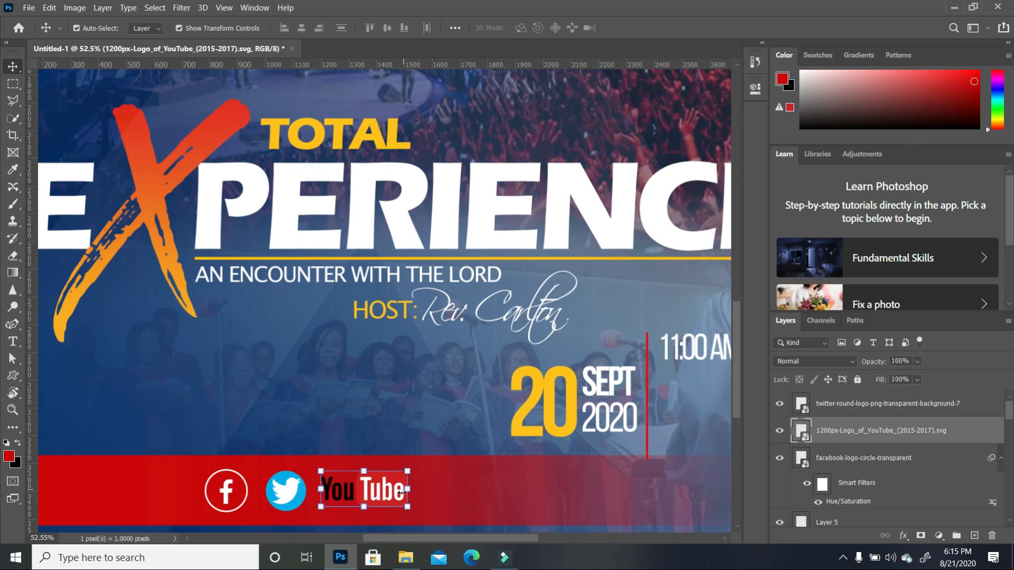
# Try a drop shadow with 0 px distance and a stroke on the YouTube logo.
pyautogui.doubleClick(979, 433)
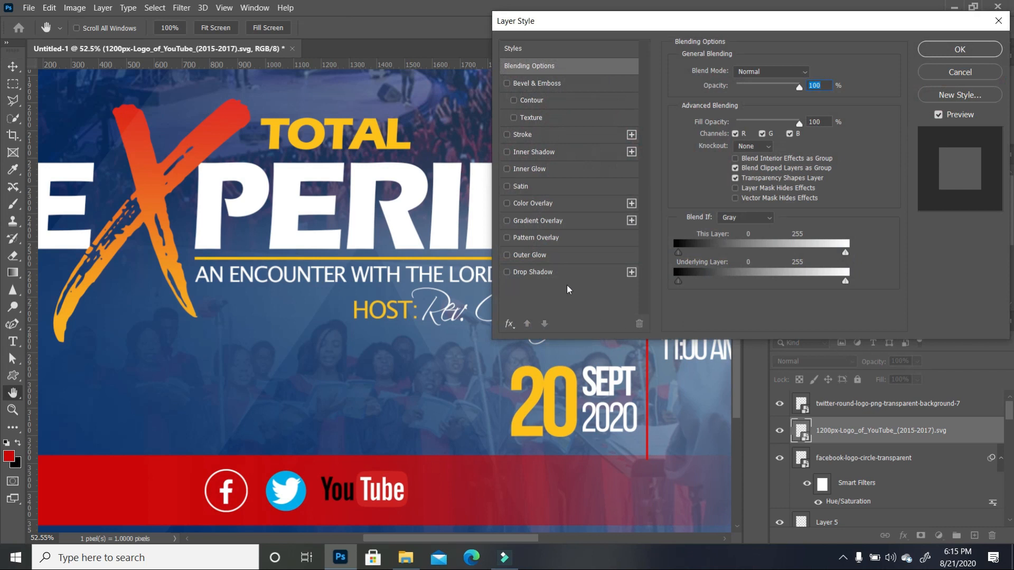
pyautogui.click(512, 273)
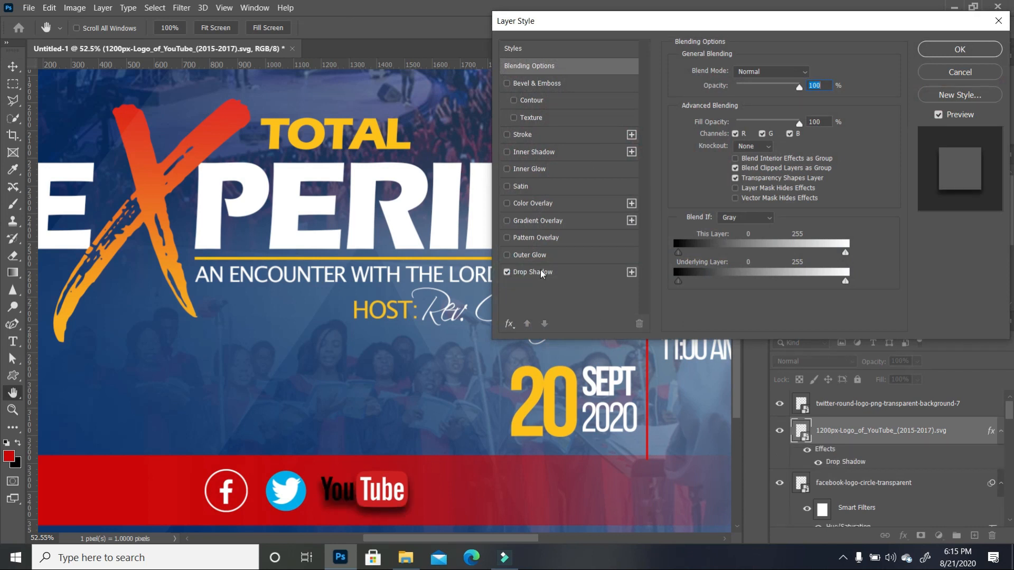
pyautogui.click(561, 274)
pyautogui.moveTo(738, 133); pyautogui.dragTo(731, 132)
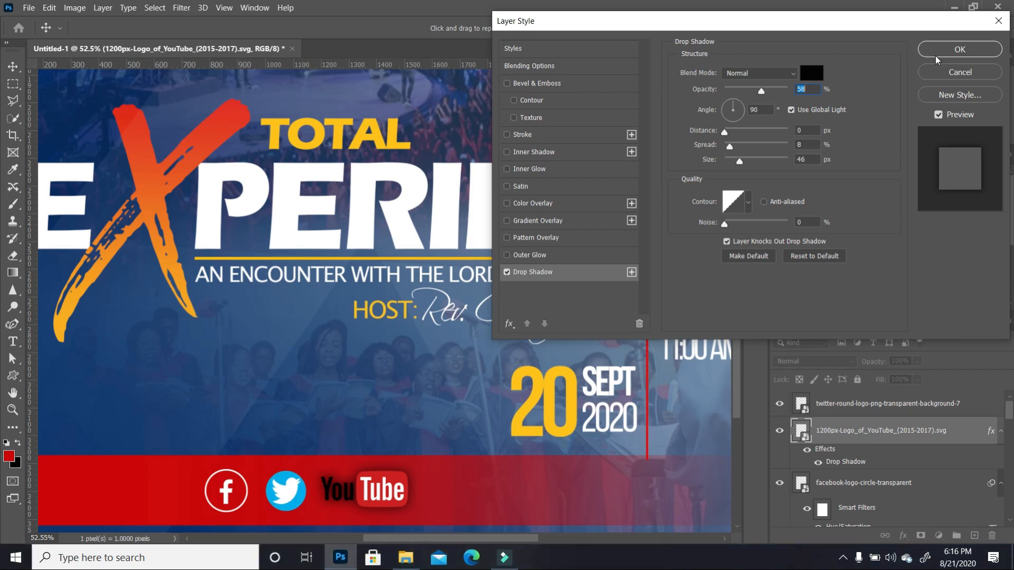
pyautogui.click(507, 135)
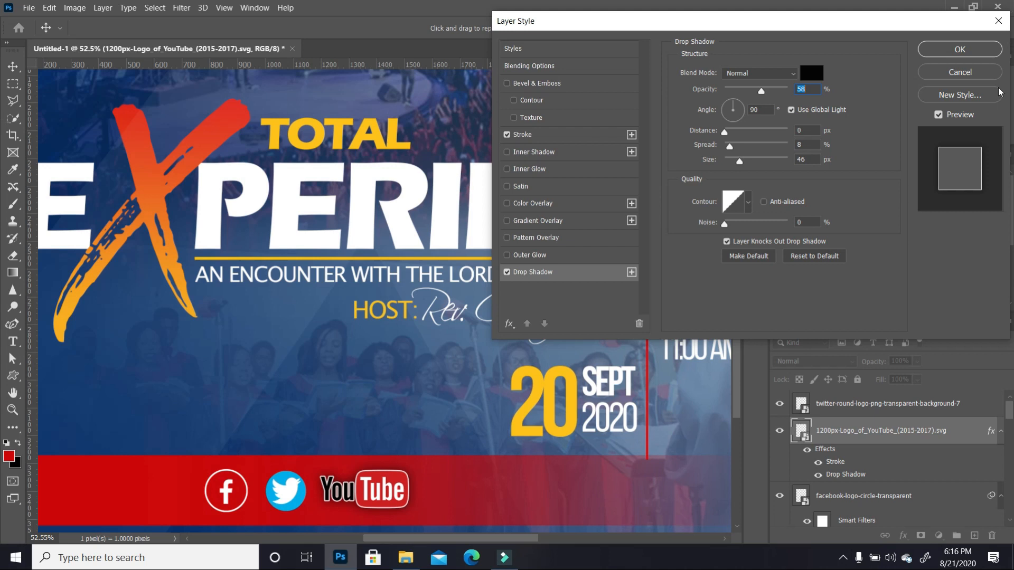
pyautogui.click(960, 49)
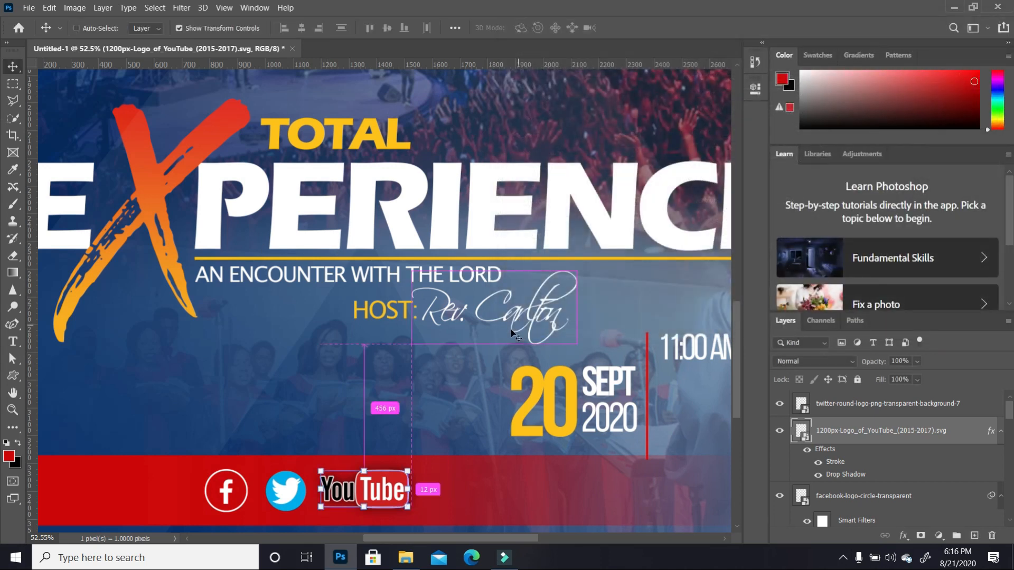
# Stretch the red gradient band to about 154% width, extending it past the flyer's left edge.
pyautogui.hotkey('ctrl', '0')
pyautogui.keyDown('ctrl'); pyautogui.click(417, 502); pyautogui.keyUp('ctrl')
pyautogui.moveTo(194, 500); pyautogui.dragTo(9, 509)
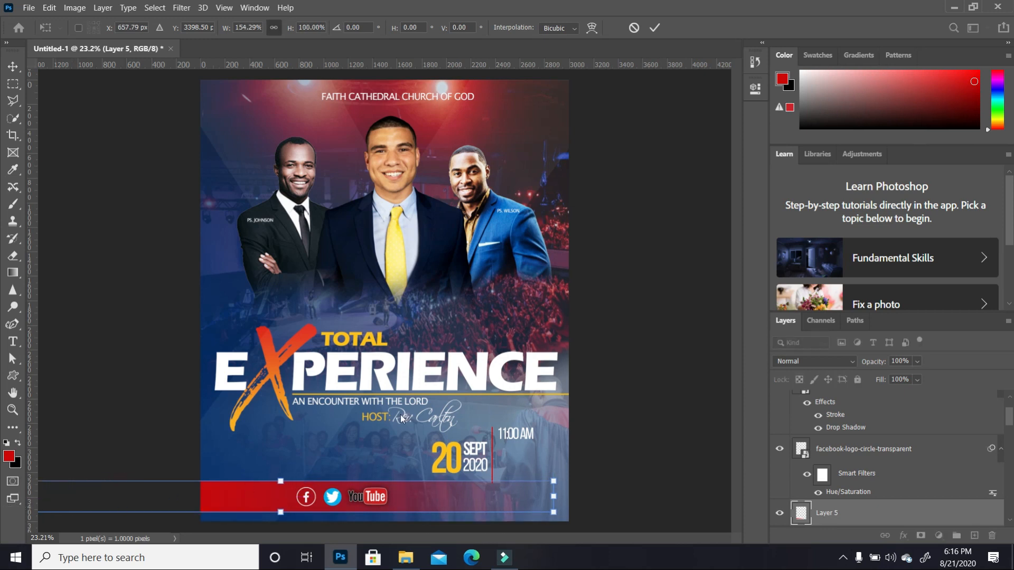
pyautogui.hotkey('ctrl', '-')
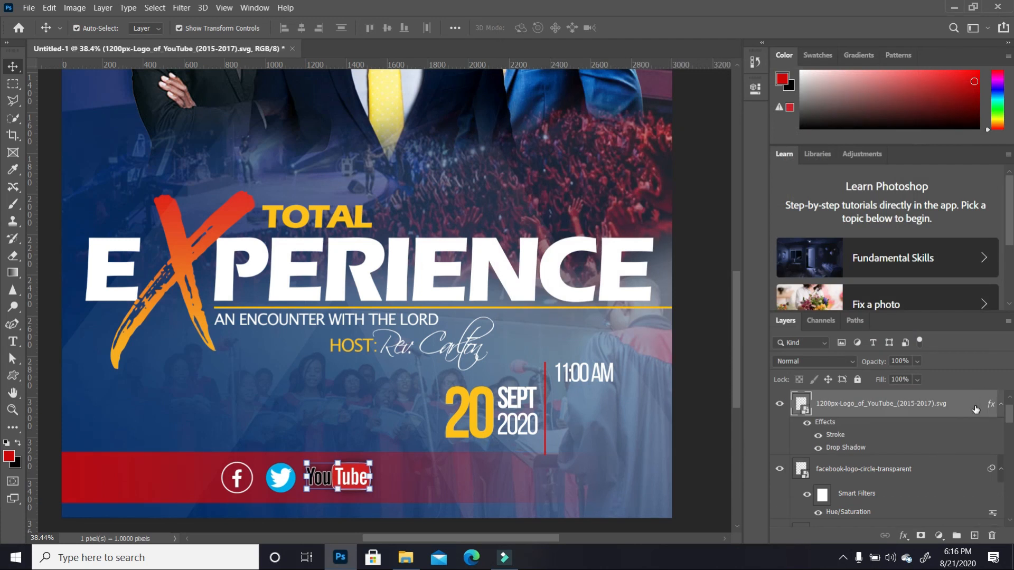
# Turn off the stroke and drop shadow effects on the YouTube logo.
pyautogui.doubleClick(976, 410)
pyautogui.click(507, 136)
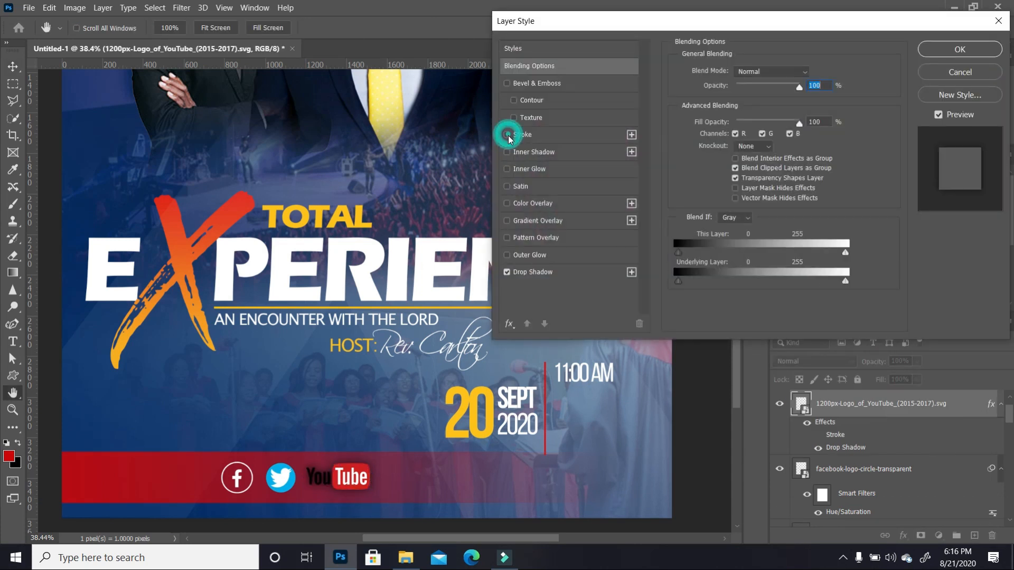
pyautogui.click(508, 273)
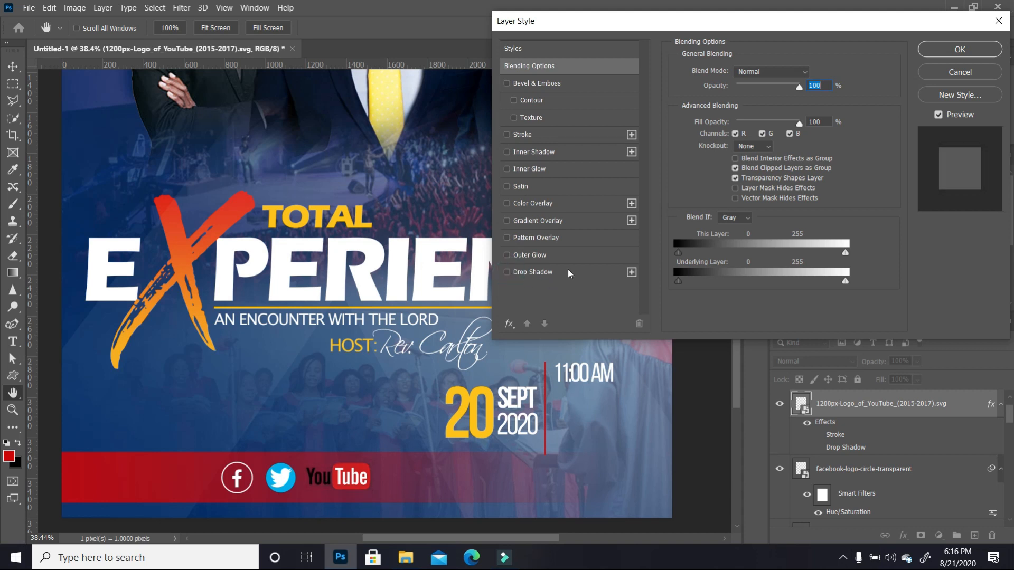
pyautogui.click(959, 49)
pyautogui.press('v')
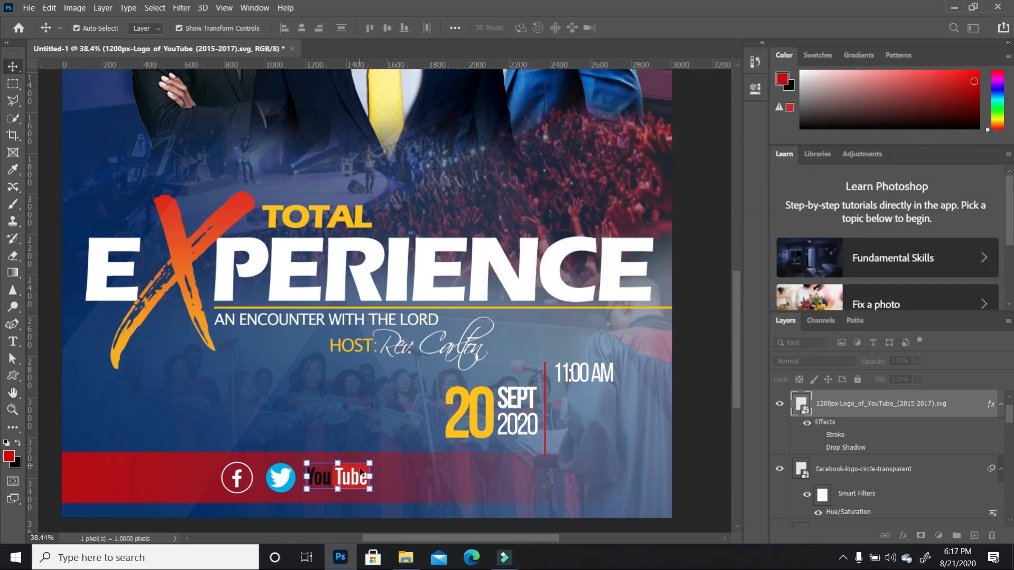
# Apply a Brightness/Contrast adjustment to the YouTube logo with brightness 87 and increased contrast.
pyautogui.click(75, 7)
pyautogui.moveTo(87, 37)
pyautogui.click(267, 36)
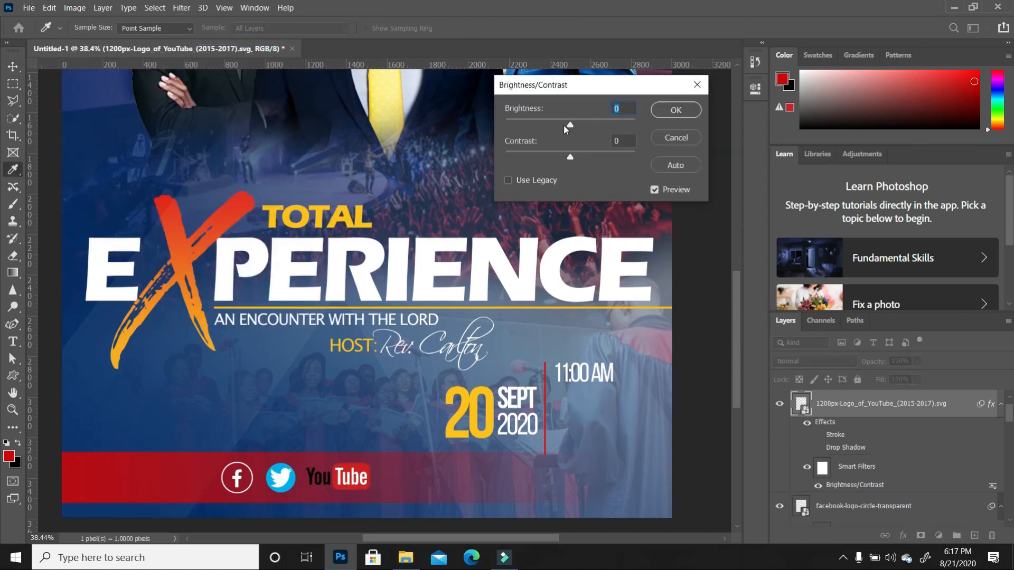
pyautogui.moveTo(590, 125); pyautogui.dragTo(608, 128)
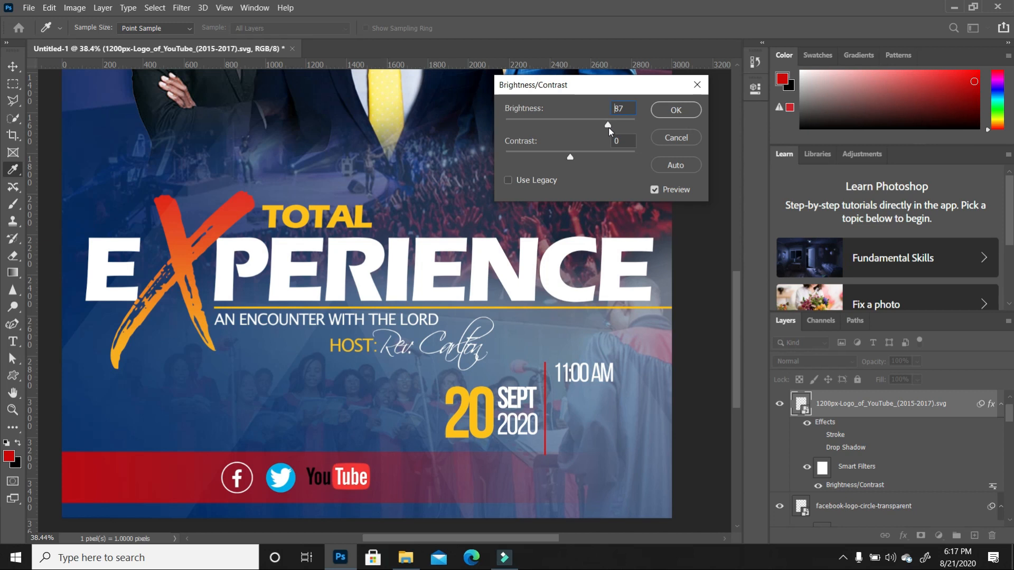
pyautogui.moveTo(570, 158); pyautogui.dragTo(592, 166)
pyautogui.click(675, 111)
pyautogui.press('v')
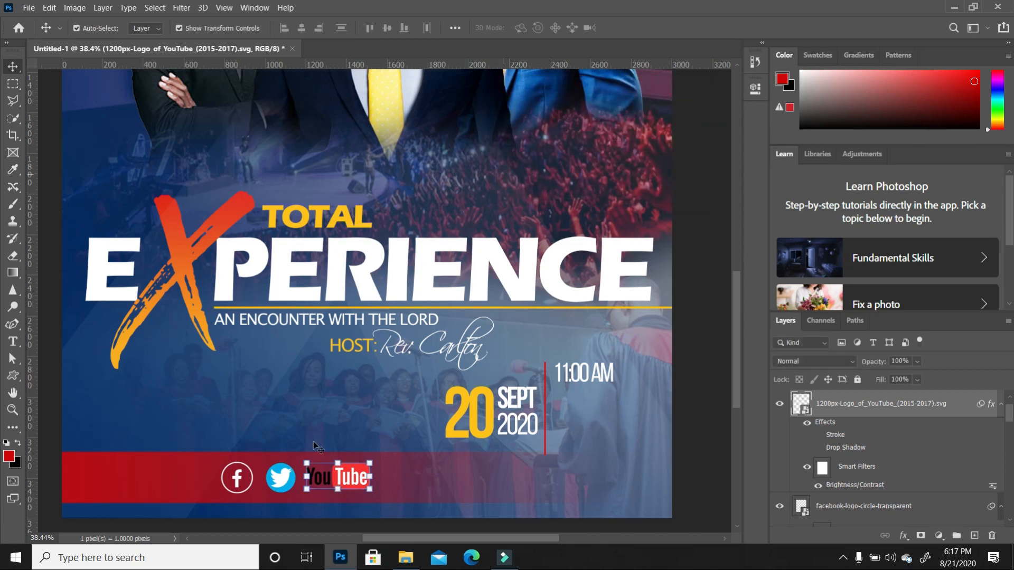
pyautogui.hotkey('ctrl', '0')
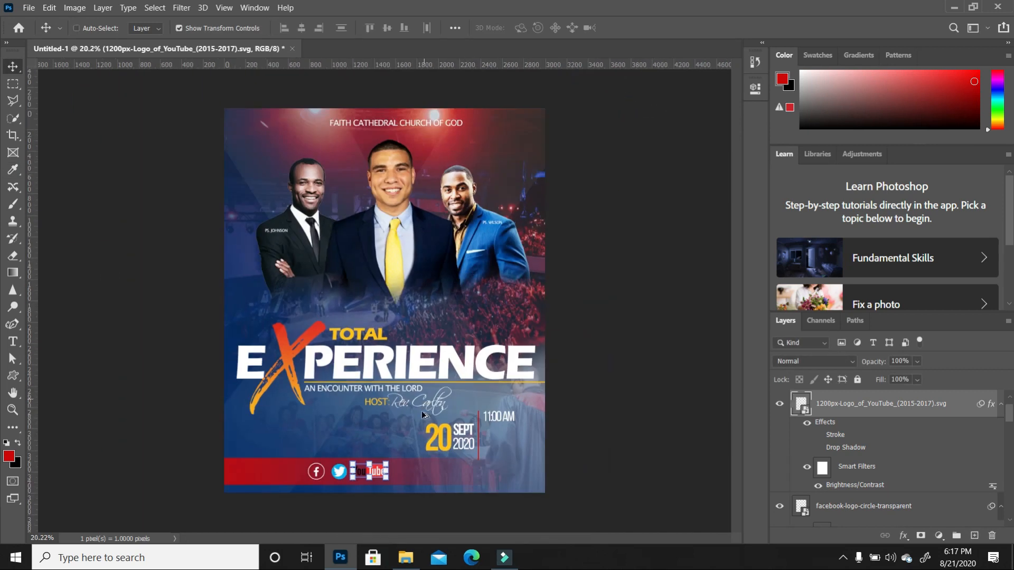
pyautogui.click(584, 436)
# Rasterize the YouTube logo and fill the letters of "You" with white using the Paint Bucket tool.
pyautogui.scroll(8, 367, 497)
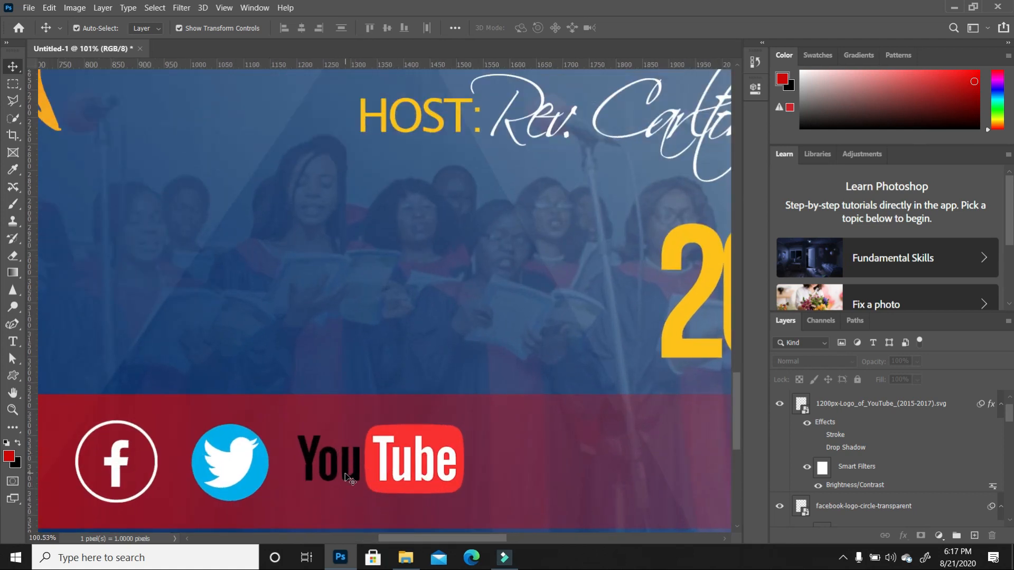
pyautogui.keyDown('ctrl'); pyautogui.click(349, 475); pyautogui.keyUp('ctrl')
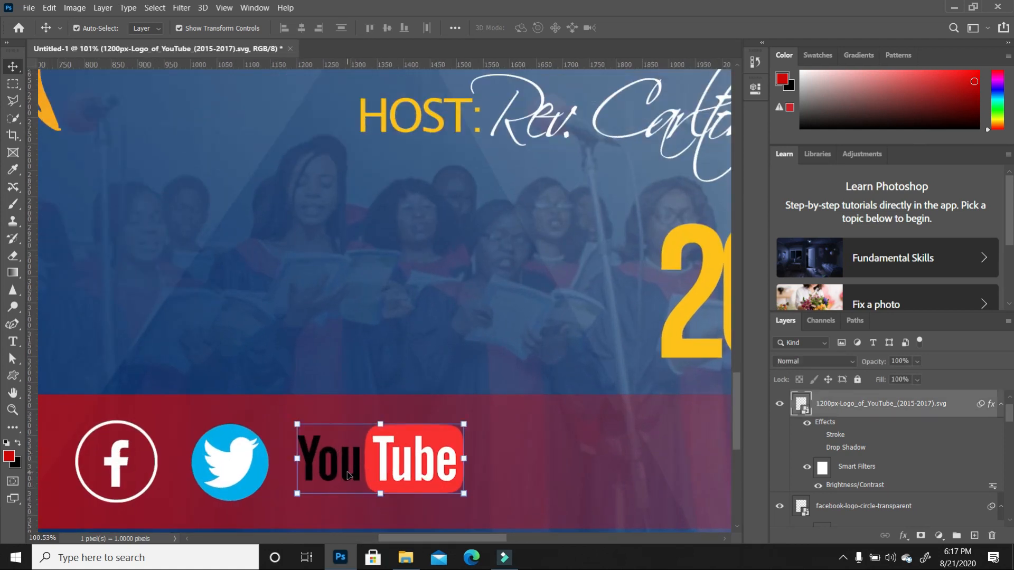
pyautogui.click(6, 442)
pyautogui.click(16, 444)
pyautogui.click(13, 272)
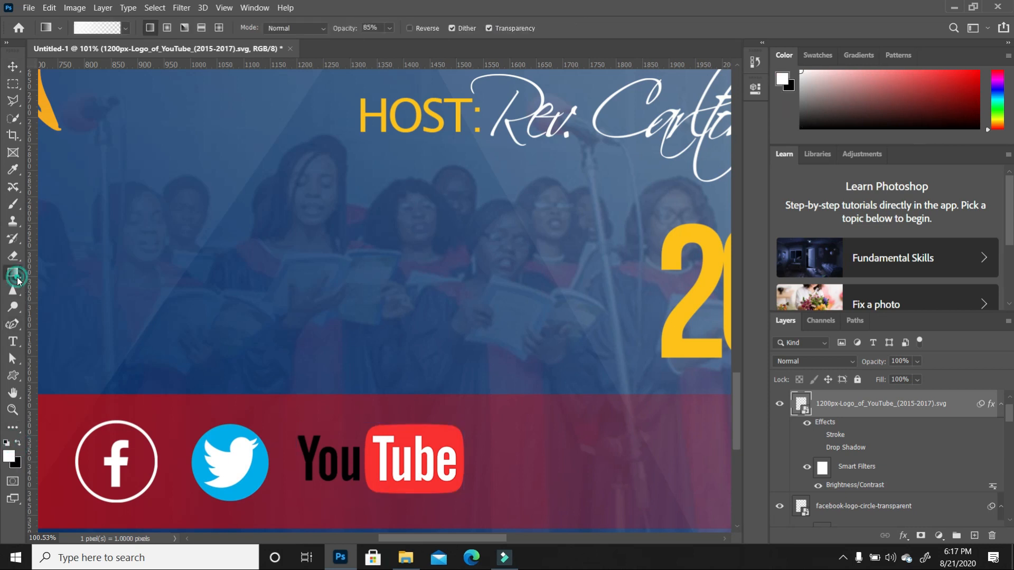
pyautogui.click(48, 285)
pyautogui.click(311, 456)
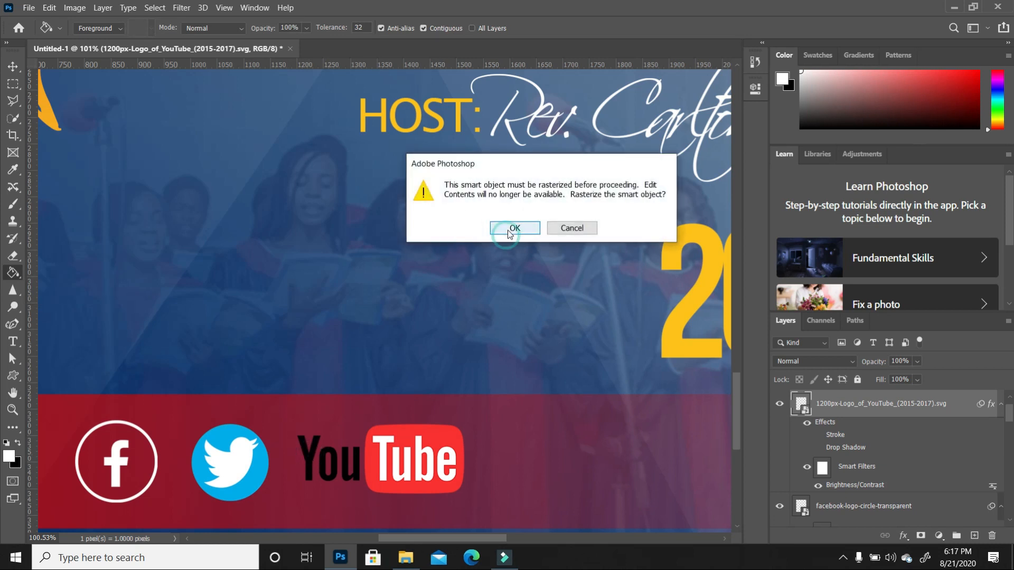
pyautogui.click(510, 230)
pyautogui.click(309, 454)
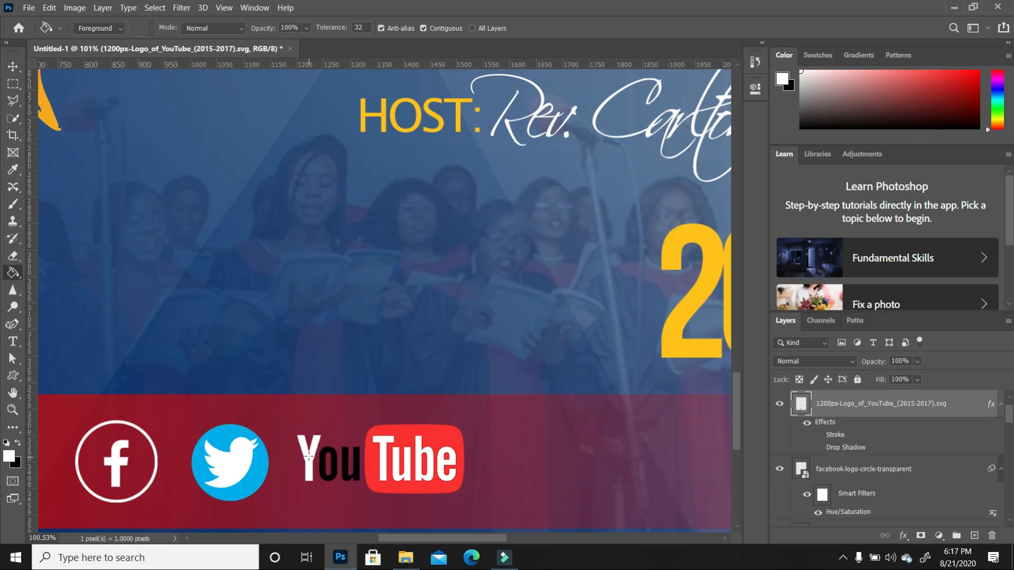
pyautogui.click(325, 457)
pyautogui.click(354, 450)
pyautogui.scroll(-5, 440, 372)
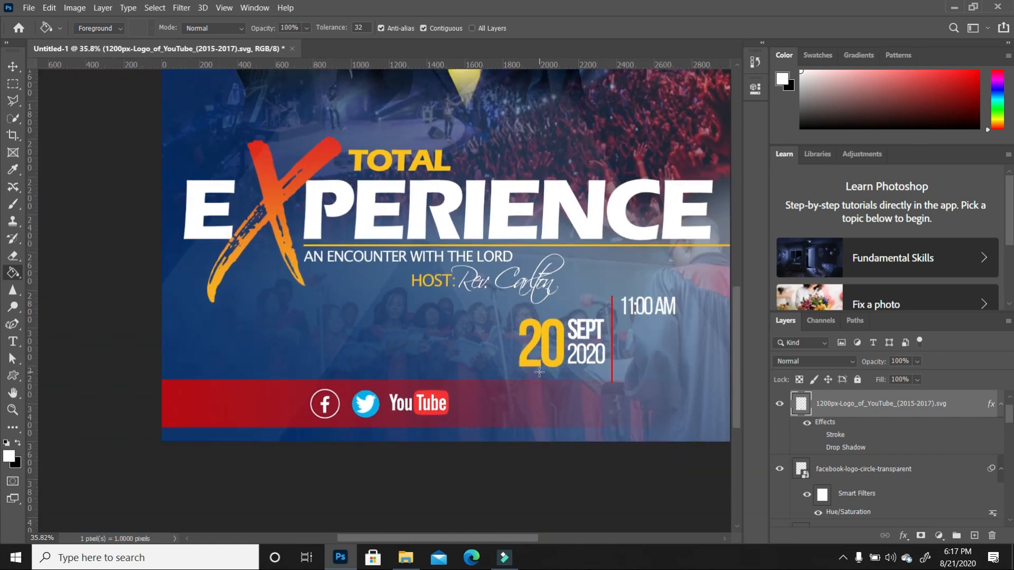
pyautogui.scroll(-2, 424, 410)
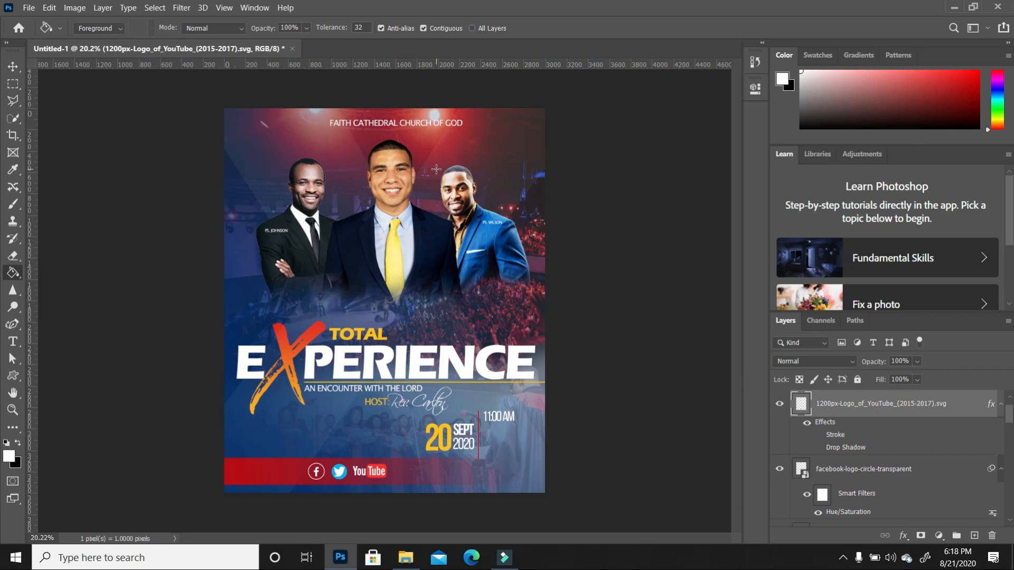
# Duplicate the "AN ENCOUNTER WITH THE LORD" line, place the copy on the red band beside the YouTube logo, and raise it in the layer stack.
pyautogui.press('v')
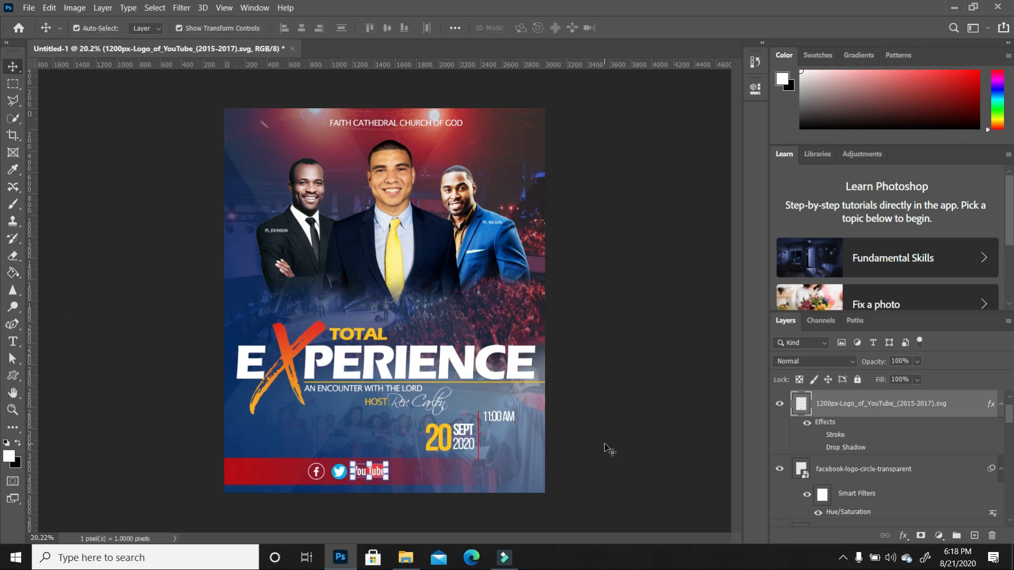
pyautogui.click(329, 398)
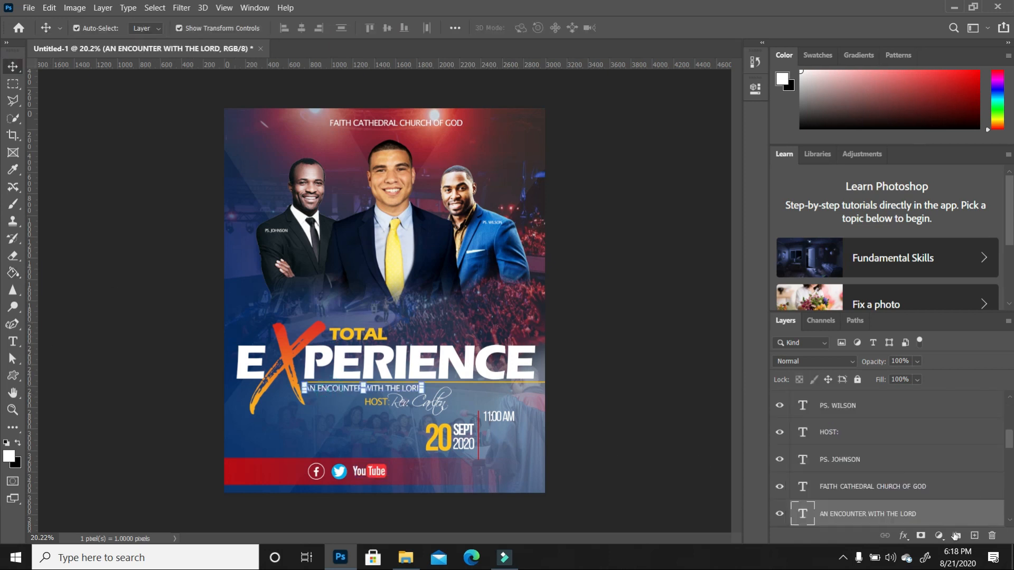
pyautogui.moveTo(962, 521); pyautogui.dragTo(975, 536)
pyautogui.moveTo(391, 388); pyautogui.dragTo(490, 471)
pyautogui.moveTo(926, 514); pyautogui.dragTo(925, 417)
pyautogui.scroll(10, 502, 487)
pyautogui.moveTo(422, 444); pyautogui.dragTo(390, 455)
pyautogui.press('t')
pyautogui.tripleClick(515, 457)
pyautogui.write('WWW.')
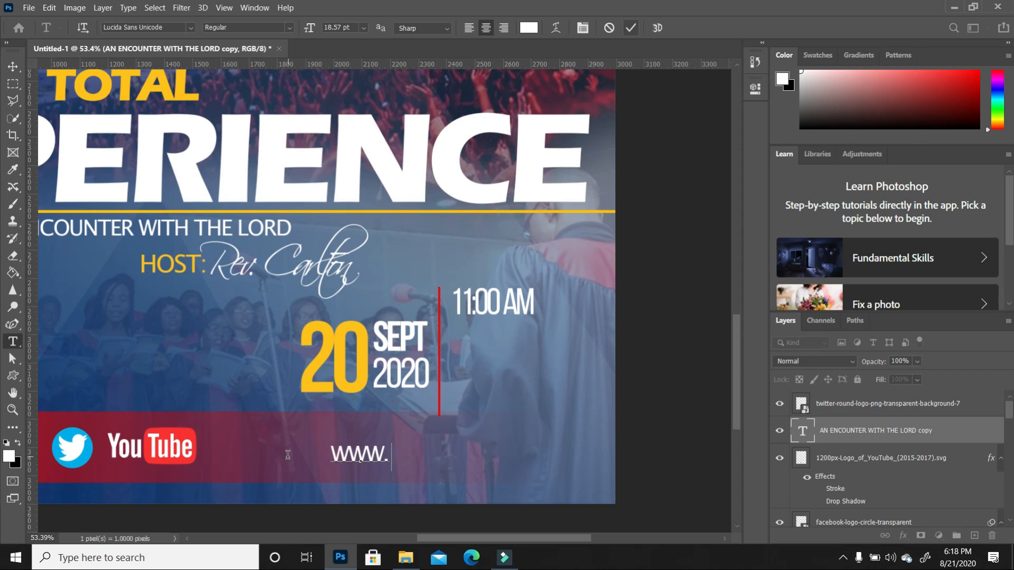
pyautogui.write('FAITHCAThedralchurch.com')
pyautogui.click(13, 66)
# Scale the website line down and position it on the red band just after the YouTube logo.
pyautogui.hotkey('ctrl', 't')
pyautogui.moveTo(177, 444); pyautogui.dragTo(309, 454)
pyautogui.moveTo(360, 460); pyautogui.dragTo(259, 453)
pyautogui.moveTo(207, 446); pyautogui.dragTo(211, 448)
pyautogui.press('Return')
# Duplicate the website line directly above itself and change the copy to "facebook.com/faithcathedralchurch.com".
pyautogui.keyDown('alt'); pyautogui.moveTo(408, 454); pyautogui.dragTo(409, 437); pyautogui.keyUp('alt')
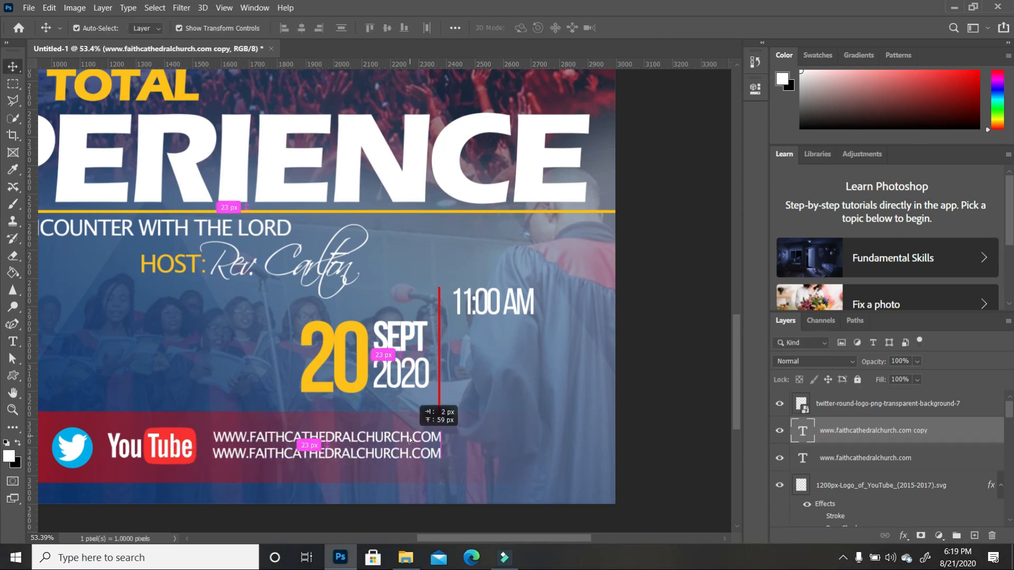
pyautogui.press('t')
pyautogui.moveTo(248, 437); pyautogui.dragTo(215, 434)
pyautogui.write('facebook.com/')
pyautogui.click(13, 66)
# Move the Facebook line so its start aligns with the website line below it.
pyautogui.scroll(-5, 523, 357)
pyautogui.click(513, 417)
pyautogui.moveTo(453, 411); pyautogui.dragTo(472, 414)
pyautogui.click(521, 360)
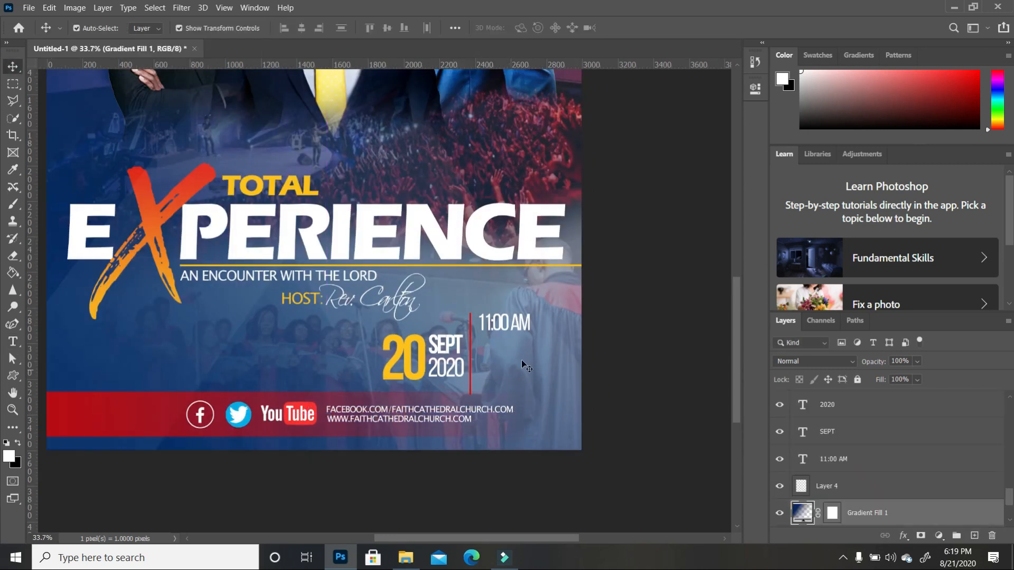
pyautogui.hscroll(3, 531, 383)
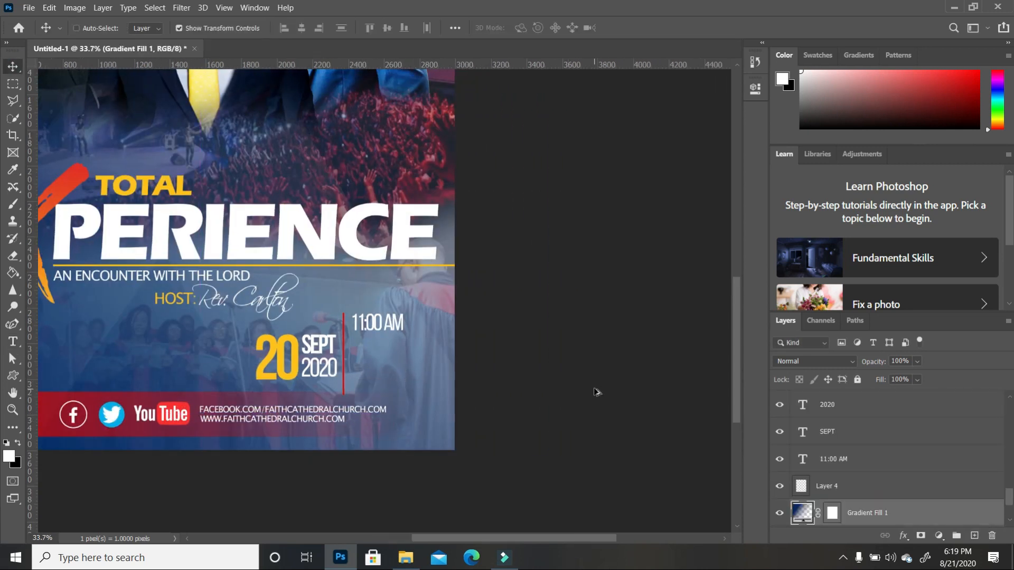
pyautogui.hotkey('ctrl', '0')
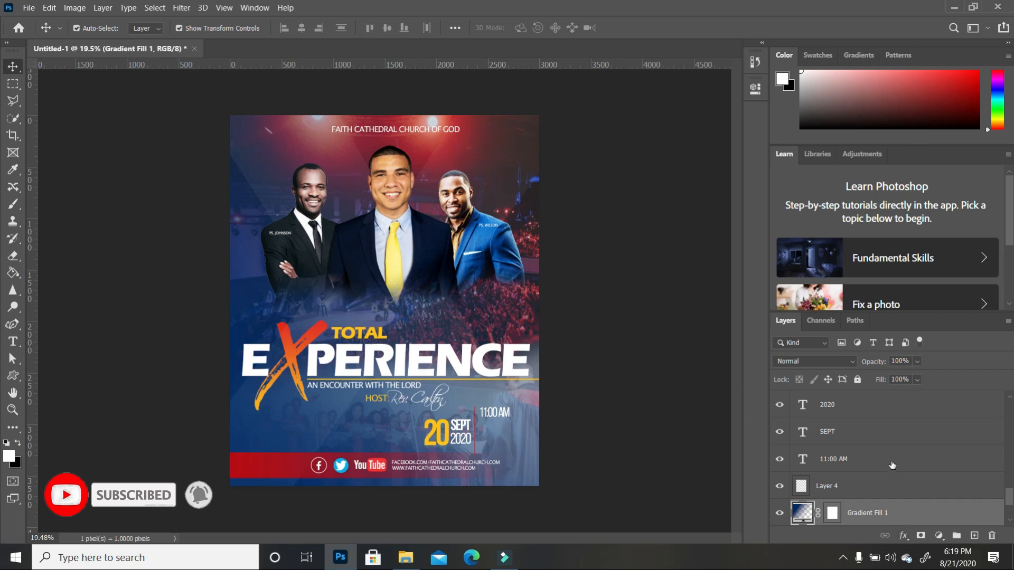
# Duplicate the large faint X smart object layer in the background twice.
pyautogui.scroll(-3, 891, 465)
pyautogui.scroll(4, 891, 465)
pyautogui.scroll(1, 891, 465)
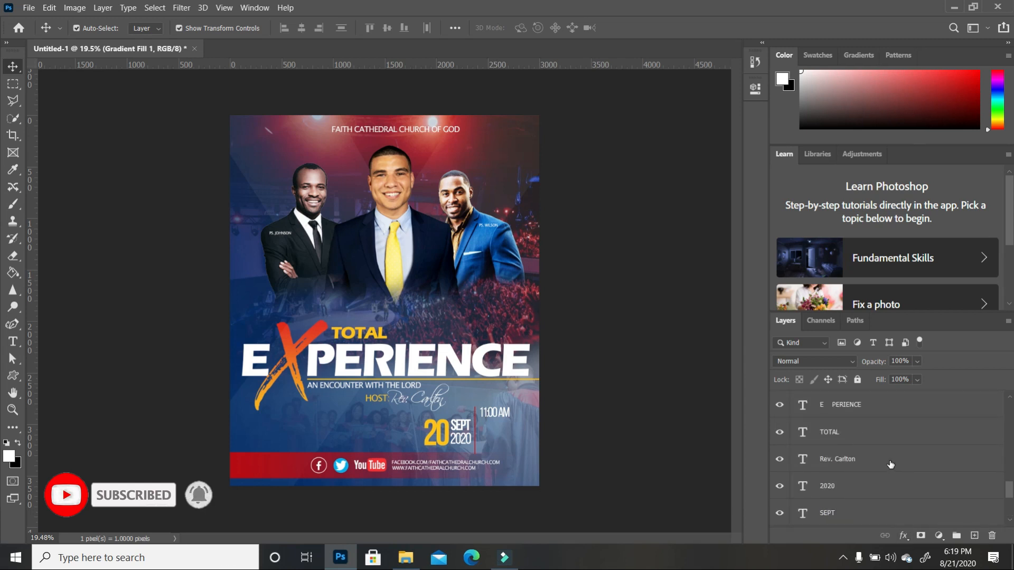
pyautogui.scroll(-4, 891, 465)
pyautogui.scroll(4, 891, 465)
pyautogui.scroll(-4, 891, 465)
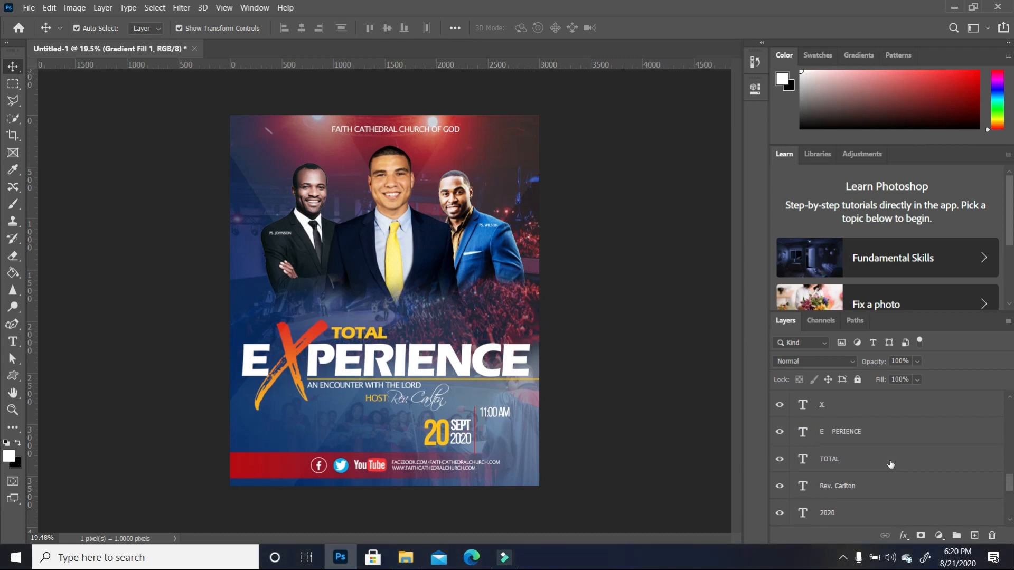
pyautogui.click(852, 487)
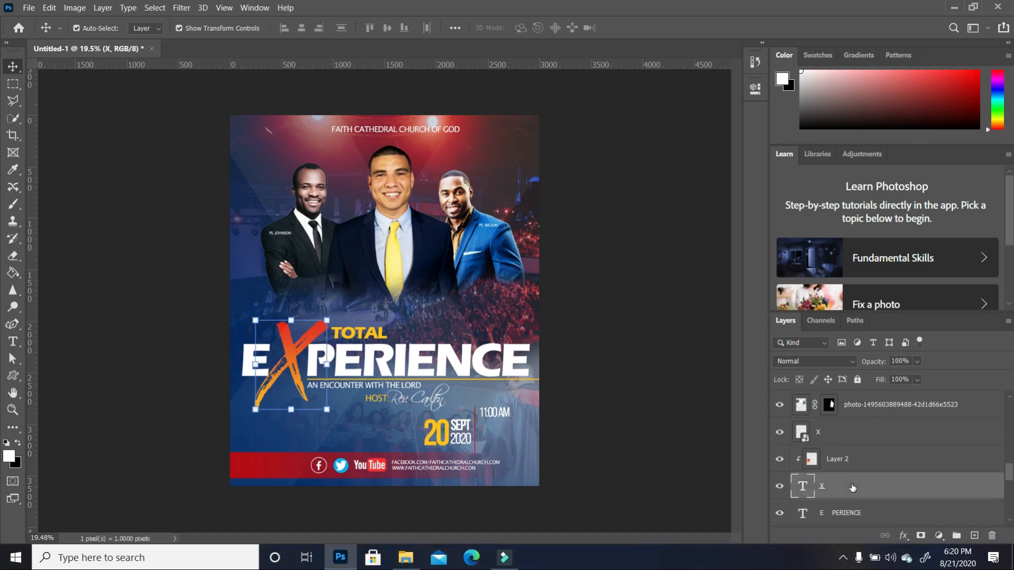
pyautogui.click(848, 429)
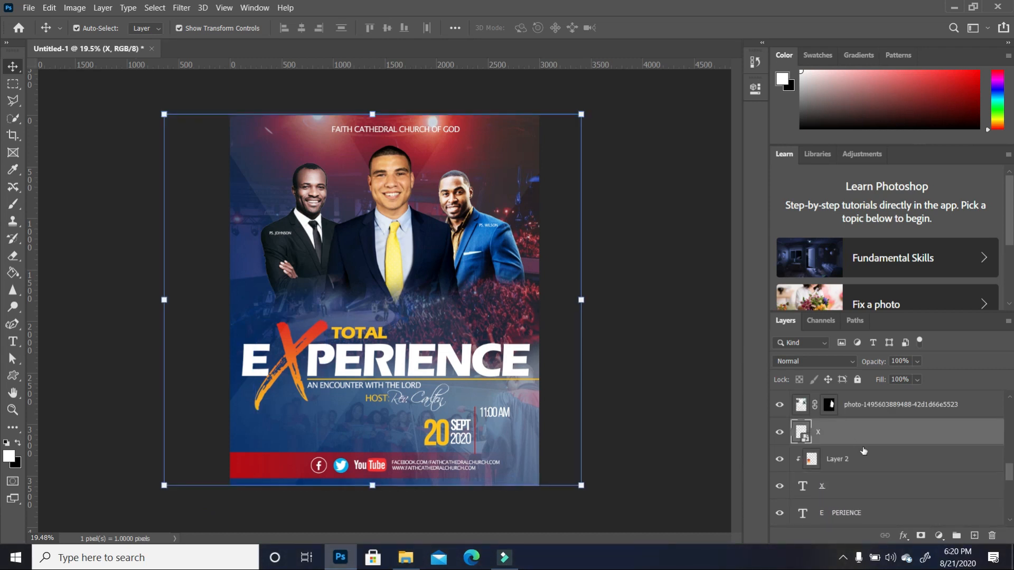
pyautogui.moveTo(871, 436); pyautogui.dragTo(973, 535)
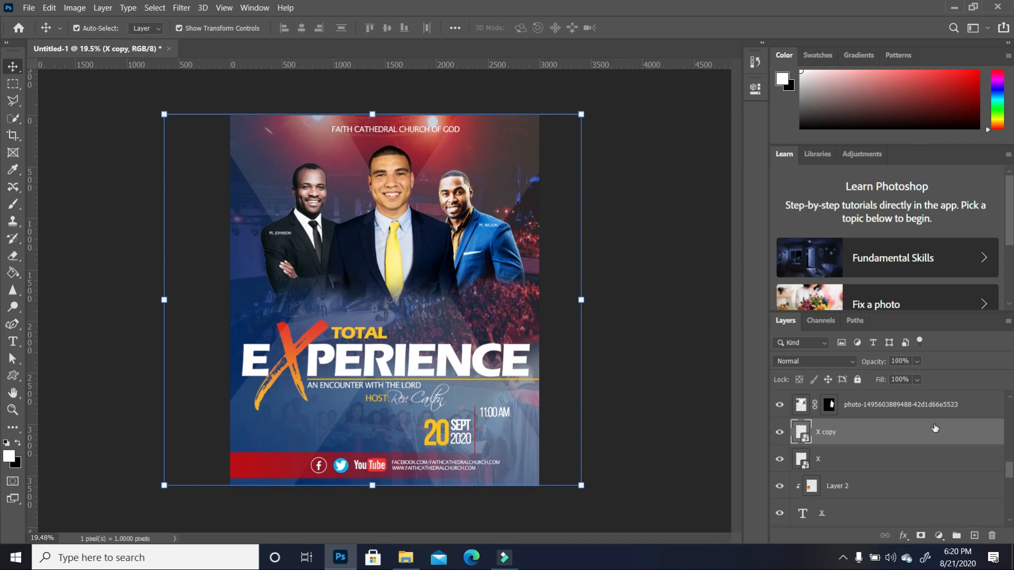
pyautogui.moveTo(921, 433); pyautogui.dragTo(974, 536)
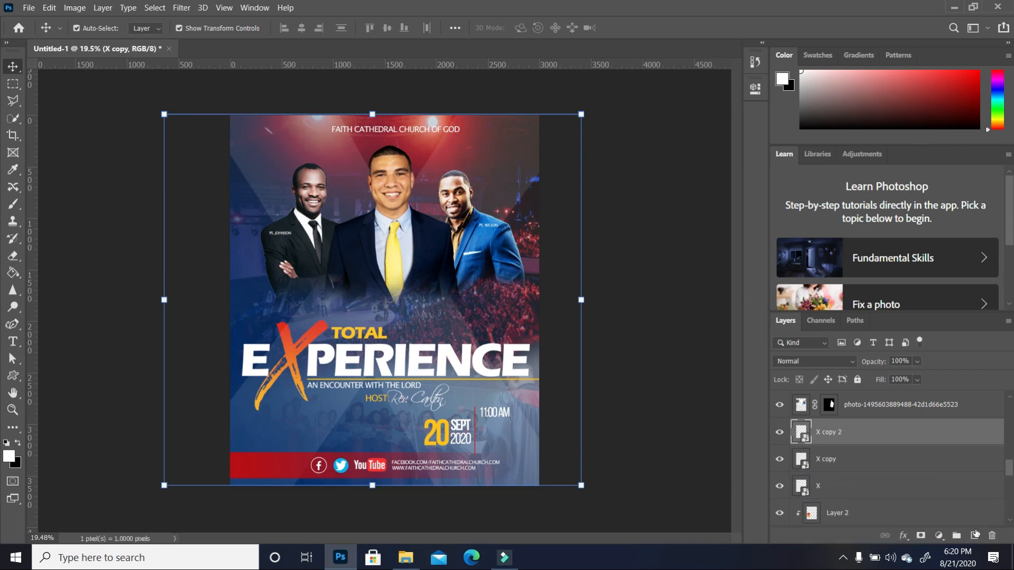
# Shift the topmost X copy horizontally to the left by about 330 px.
pyautogui.hotkey('shift', 'Left')
pyautogui.hotkey('shift', 'Left')
pyautogui.hotkey('shift', 'Left')
pyautogui.hotkey('shift', 'Left')
pyautogui.hotkey('shift', 'Left')
pyautogui.hotkey('shift', 'Left')
pyautogui.hotkey('shift', 'Left')
pyautogui.hotkey('shift', 'Left')
pyautogui.hotkey('shift', 'Left')
pyautogui.hotkey('shift', 'Left')
pyautogui.hotkey('shift', 'Left')
pyautogui.hotkey('shift', 'Left')
pyautogui.hotkey('shift', 'Left')
pyautogui.hotkey('shift', 'Left')
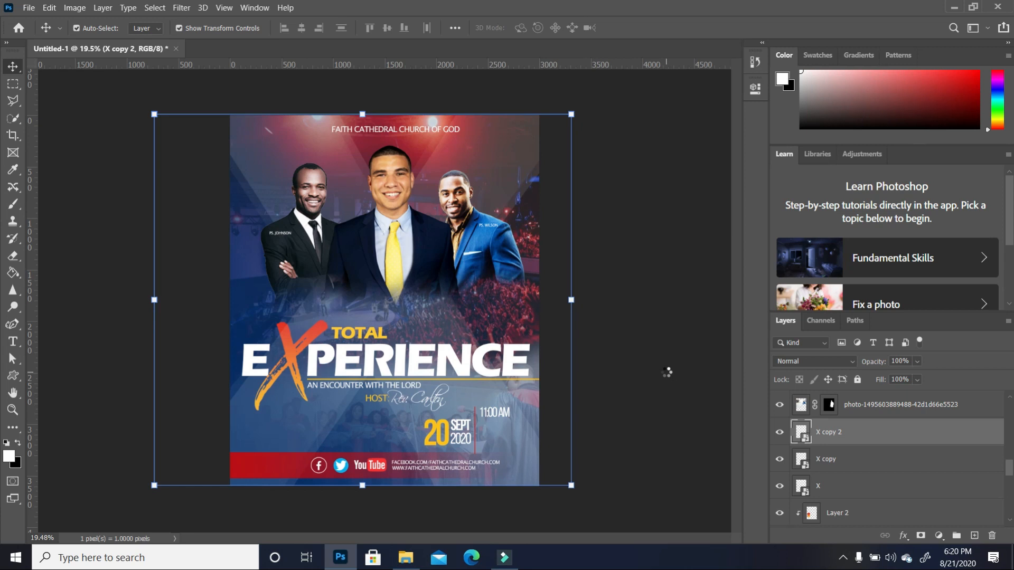
pyautogui.hotkey('shift', 'Left')
pyautogui.hotkey('shift', 'Left')
pyautogui.hotkey('shift', 'Left')
pyautogui.hotkey('shift', 'Left')
pyautogui.hotkey('shift', 'Left')
pyautogui.hotkey('shift', 'Left')
pyautogui.hotkey('shift', 'Left')
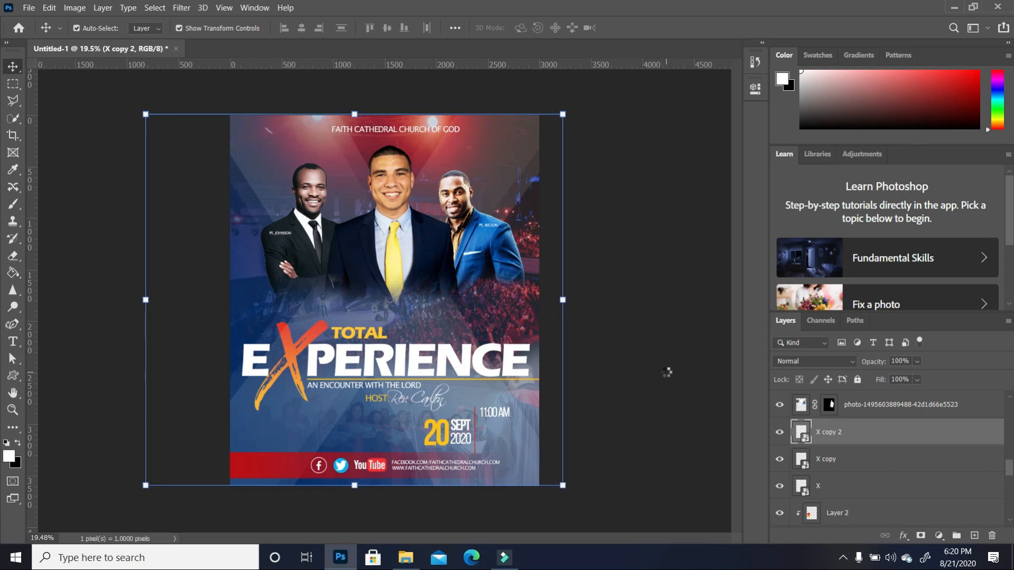
pyautogui.hotkey('shift', 'Left')
pyautogui.hotkey('shift', 'Left')
pyautogui.hotkey('shift', 'Left')
pyautogui.hotkey('shift', 'Left')
pyautogui.hotkey('shift', 'Left')
pyautogui.hotkey('shift', 'Left')
pyautogui.hotkey('shift', 'Left')
pyautogui.hotkey('shift', 'Left')
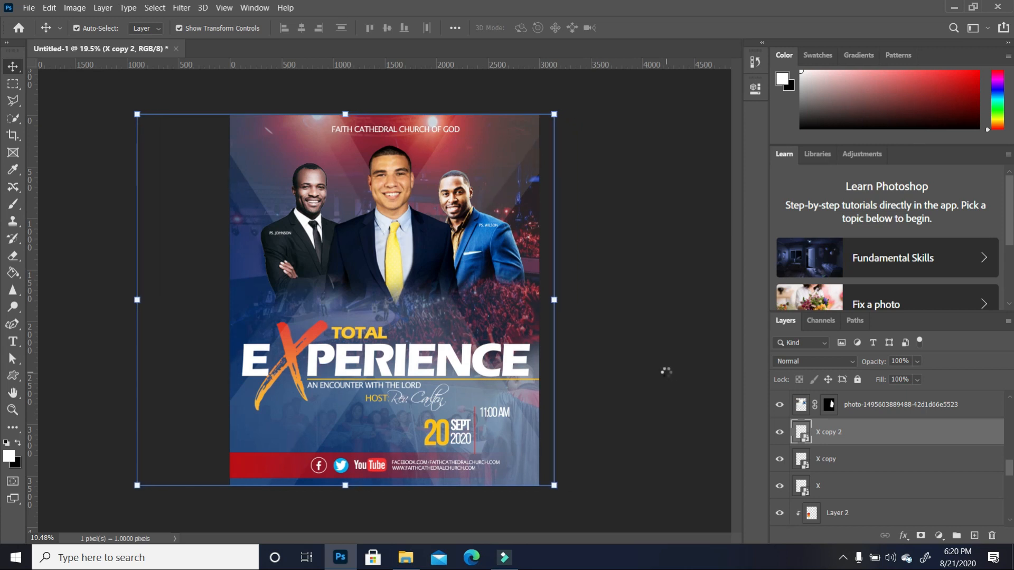
pyautogui.hotkey('shift', 'Left')
pyautogui.hotkey('shift', 'Left')
pyautogui.hotkey('shift', 'Left')
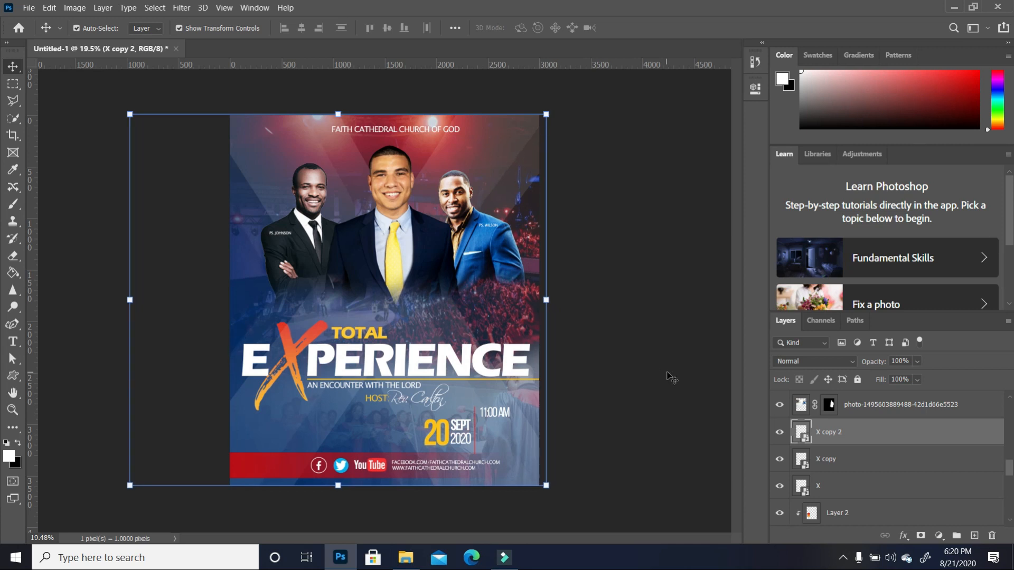
# Duplicate the shifted X layer once more and offset the new copy further left to build overlapping X shapes.
pyautogui.moveTo(942, 434); pyautogui.dragTo(981, 540)
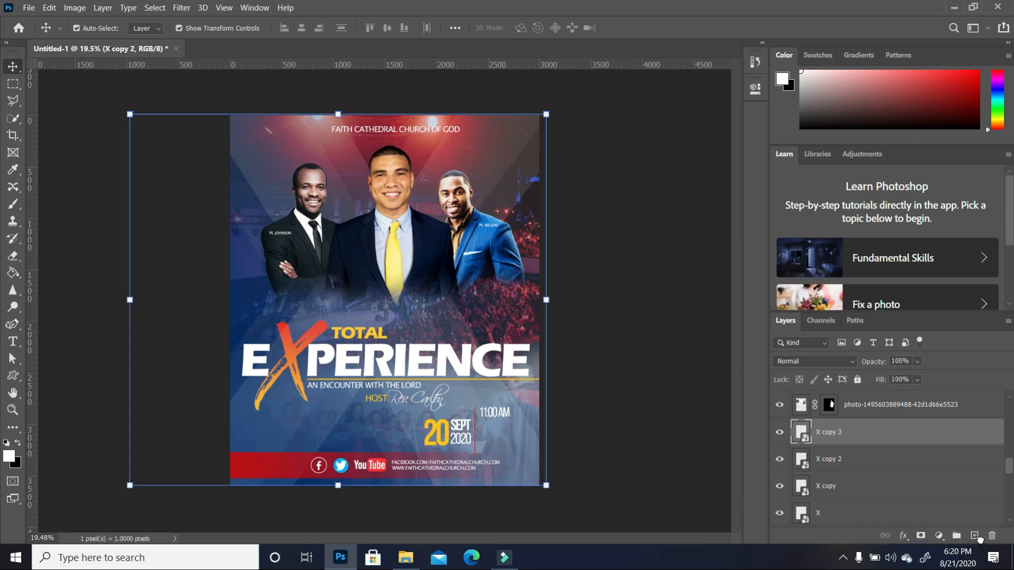
pyautogui.hotkey('shift', 'Left')
pyautogui.hotkey('shift', 'Left')
pyautogui.hotkey('shift', 'Left')
pyautogui.hotkey('shift', 'Left')
pyautogui.hotkey('shift', 'Left')
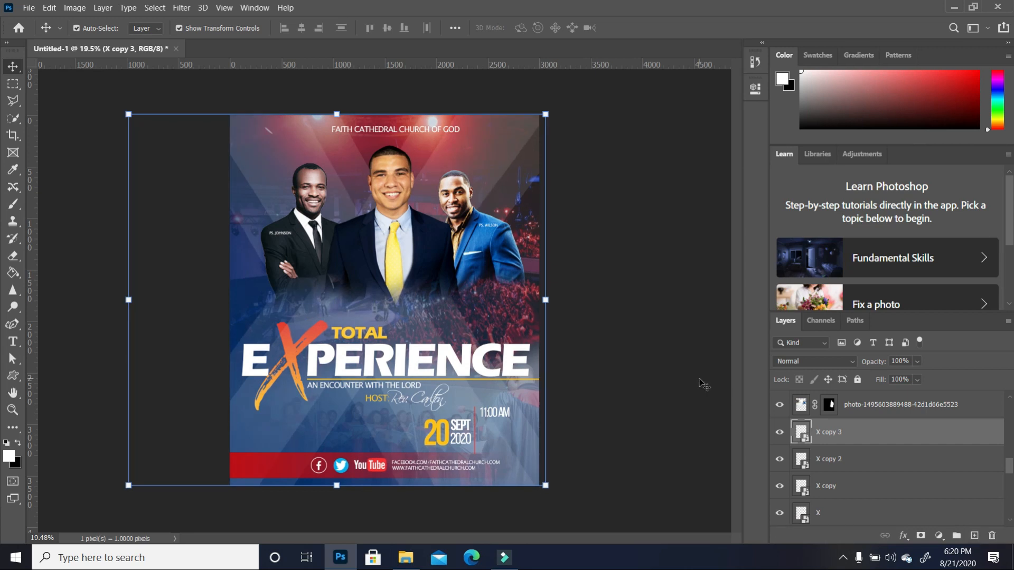
pyautogui.hotkey('shift', 'Left')
pyautogui.hotkey('shift', 'Left')
pyautogui.hotkey('shift', 'Left')
pyautogui.hotkey('shift', 'Left')
pyautogui.hotkey('shift', 'Left')
pyautogui.hotkey('shift', 'Left')
pyautogui.hotkey('shift', 'Left')
pyautogui.hotkey('shift', 'Left')
pyautogui.hotkey('shift', 'Left')
pyautogui.hotkey('shift', 'Left')
pyautogui.hotkey('shift', 'Left')
pyautogui.hotkey('shift', 'Left')
pyautogui.hotkey('shift', 'Left')
pyautogui.hotkey('shift', 'Left')
pyautogui.hotkey('shift', 'Left')
pyautogui.hotkey('shift', 'Left')
pyautogui.hotkey('shift', 'Left')
pyautogui.hotkey('shift', 'Left')
pyautogui.hotkey('shift', 'Left')
pyautogui.hotkey('shift', 'Left')
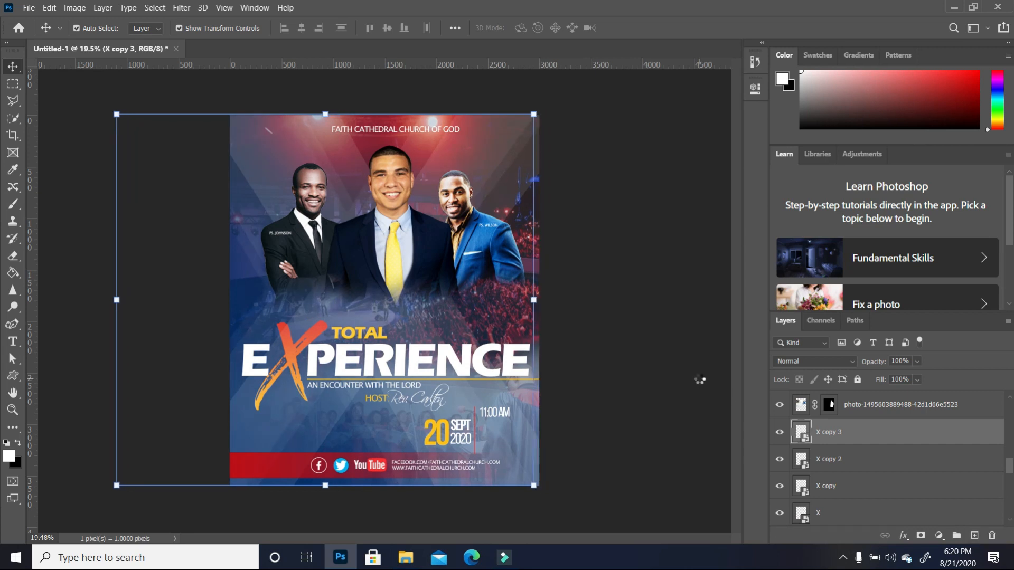
pyautogui.click(700, 375)
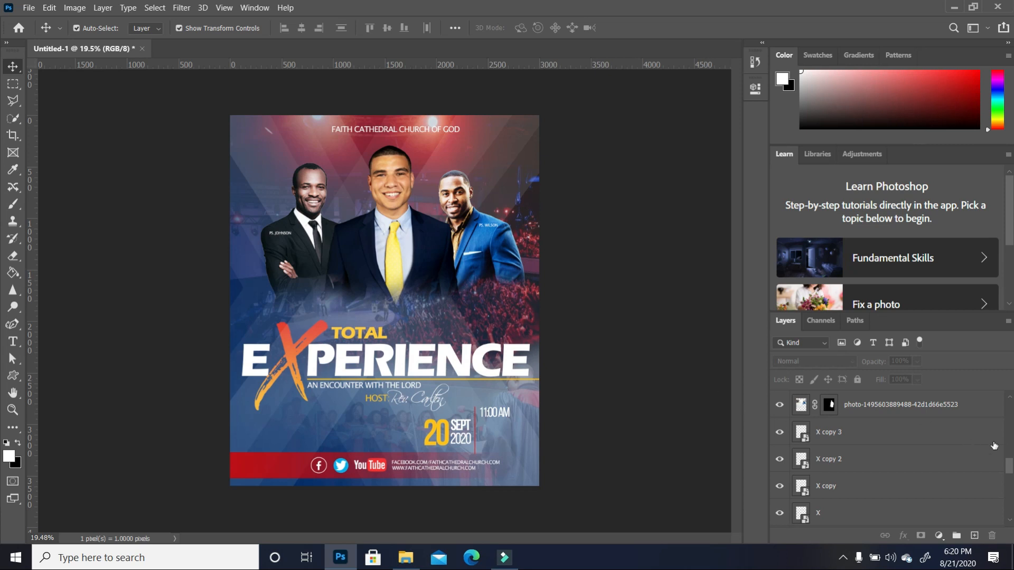
# Group all layers from the white base layer up to the Twitter logo, then stamp the visible artwork into a merged layer above the group.
pyautogui.moveTo(1009, 467); pyautogui.dragTo(1008, 520)
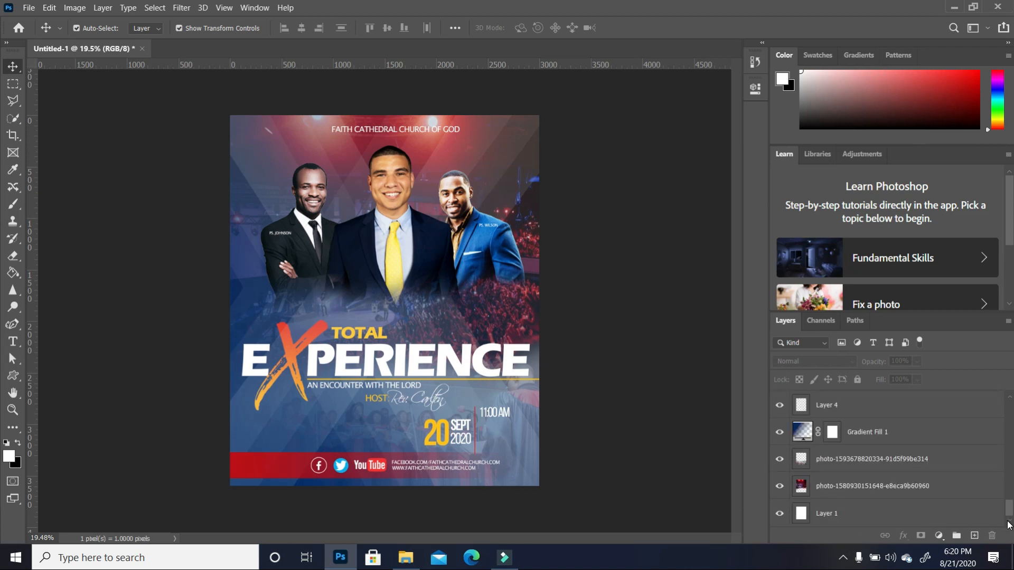
pyautogui.click(904, 517)
pyautogui.moveTo(1009, 511); pyautogui.dragTo(1012, 389)
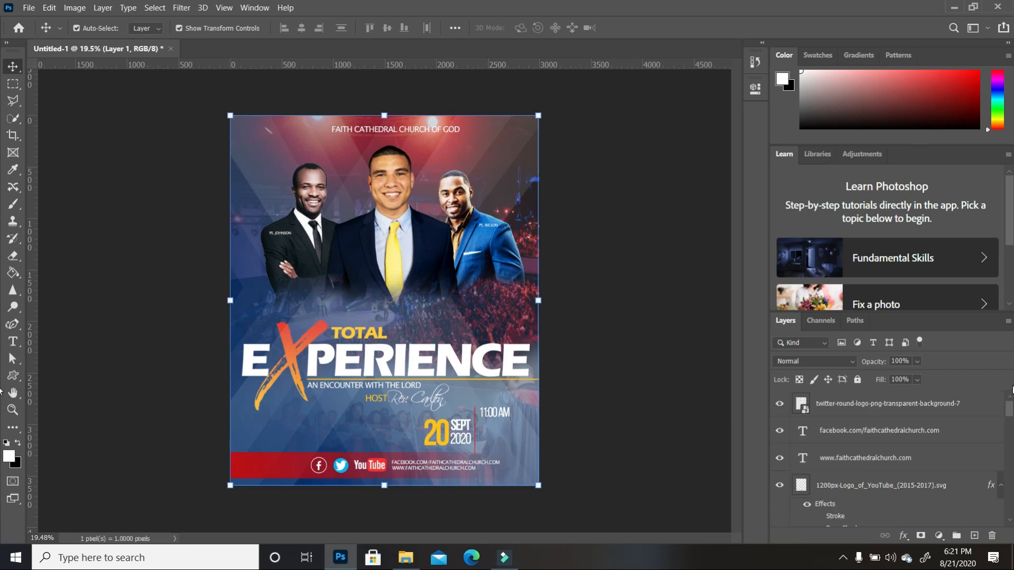
pyautogui.keyDown('shift'); pyautogui.click(923, 405); pyautogui.keyUp('shift')
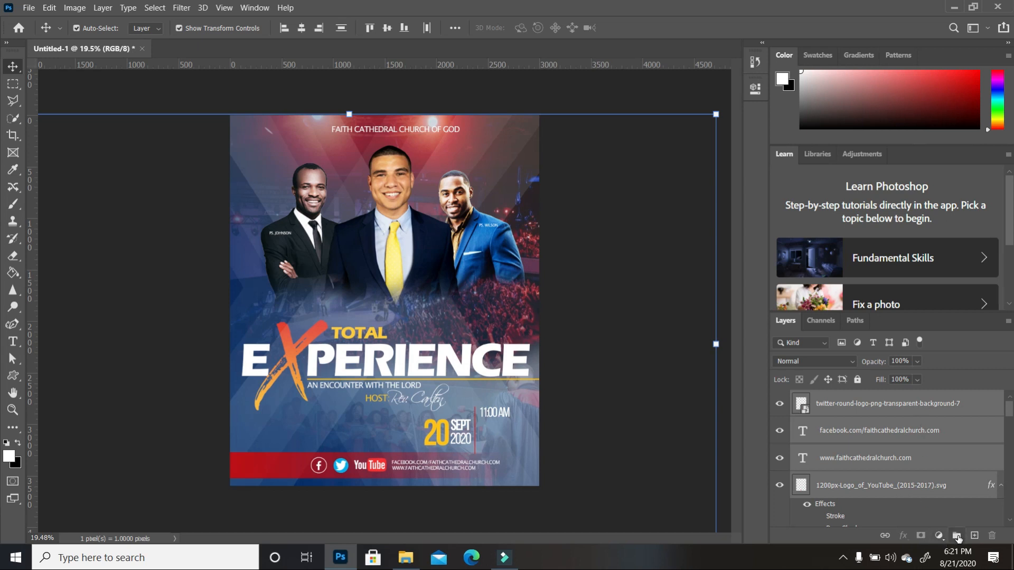
pyautogui.click(957, 537)
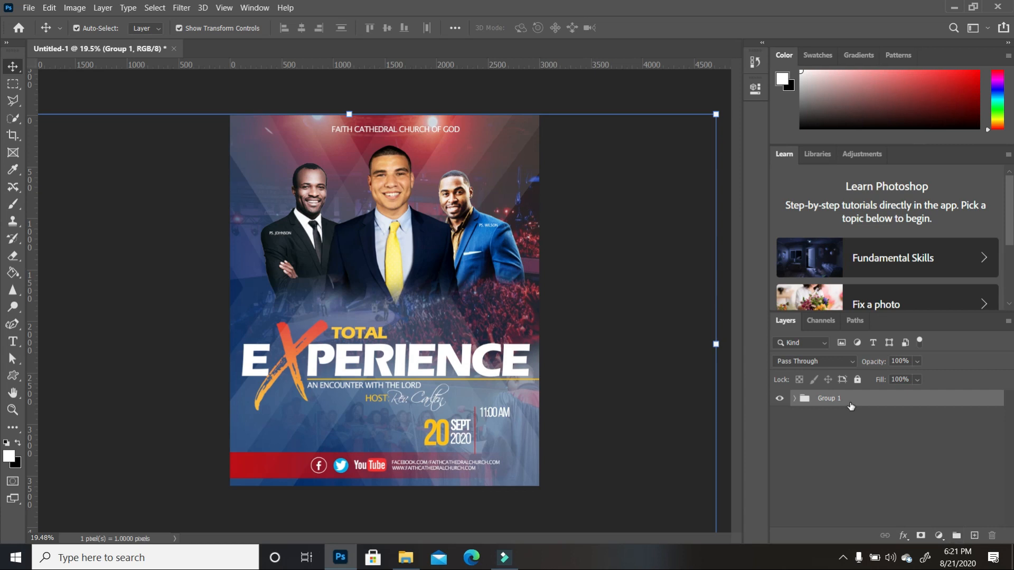
pyautogui.press('ctrl')
pyautogui.hotkey('ctrl', 'shift', 'alt', 'e')
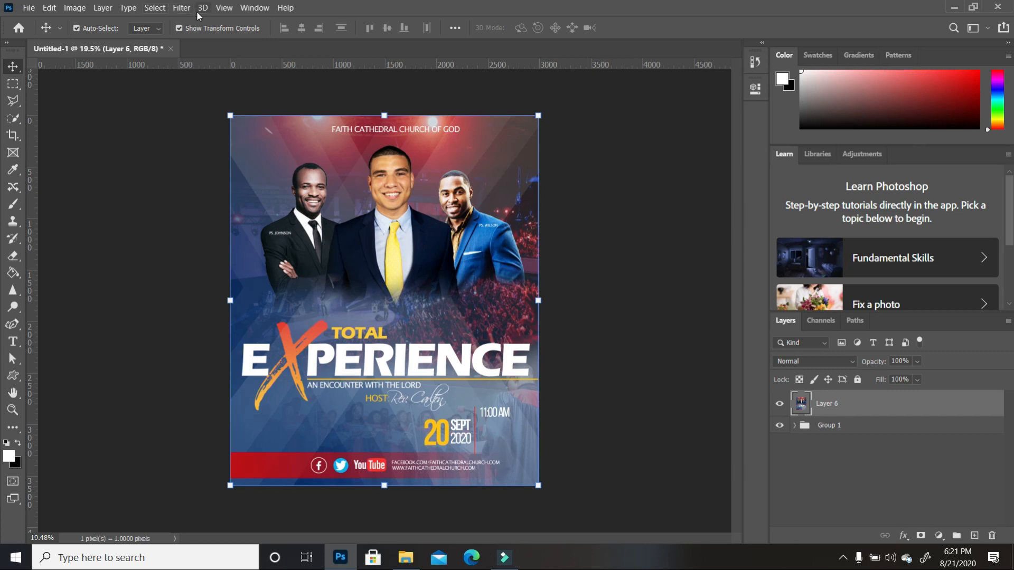
# Apply a Camera Raw Filter to the merged layer with exposure -0.35, contrast +26, highlights -1, whites +16, blacks +5, vibrance +61 and saturation -14.
pyautogui.click(178, 8)
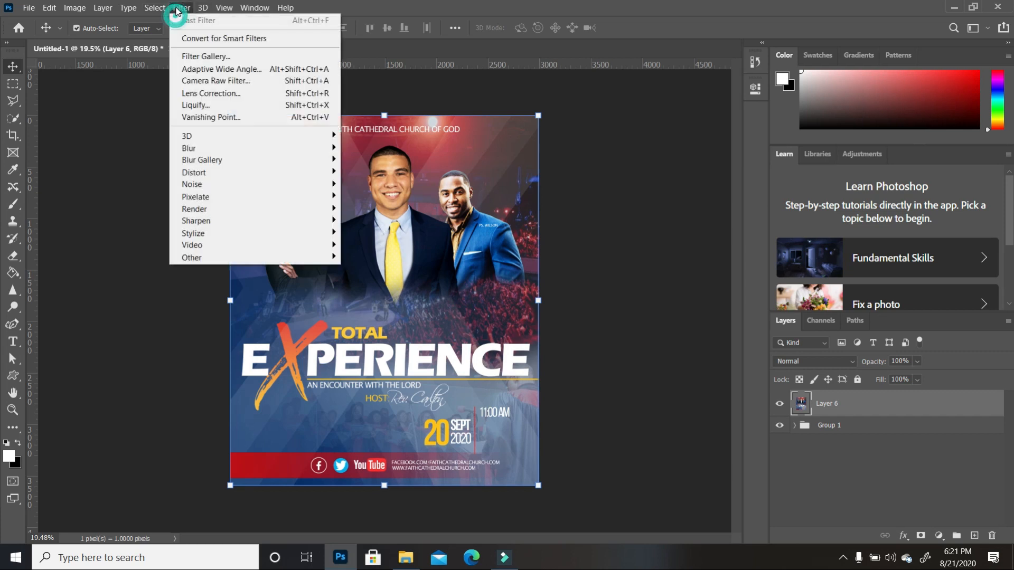
pyautogui.click(220, 82)
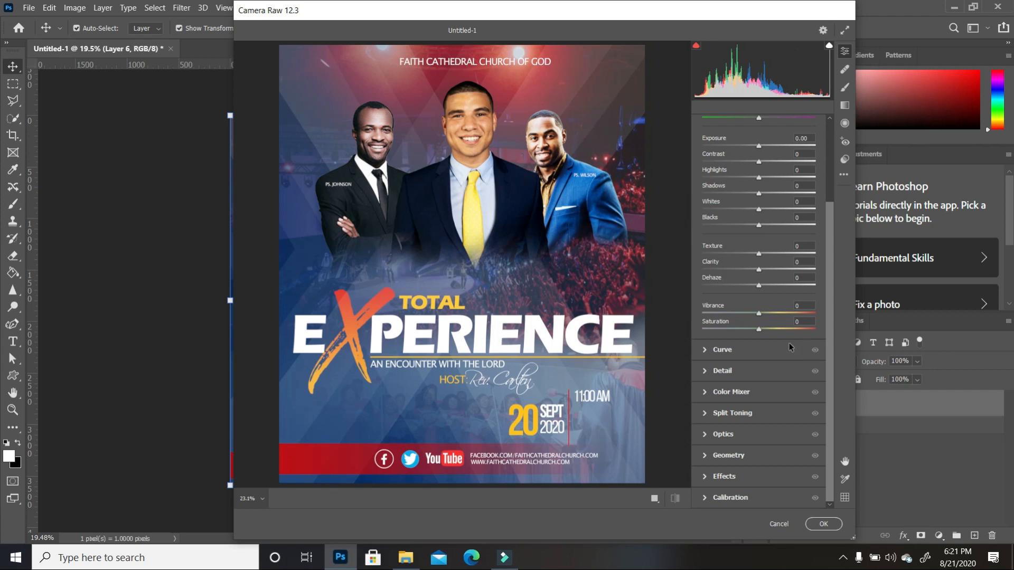
pyautogui.click(760, 329)
pyautogui.moveTo(759, 314); pyautogui.dragTo(774, 321)
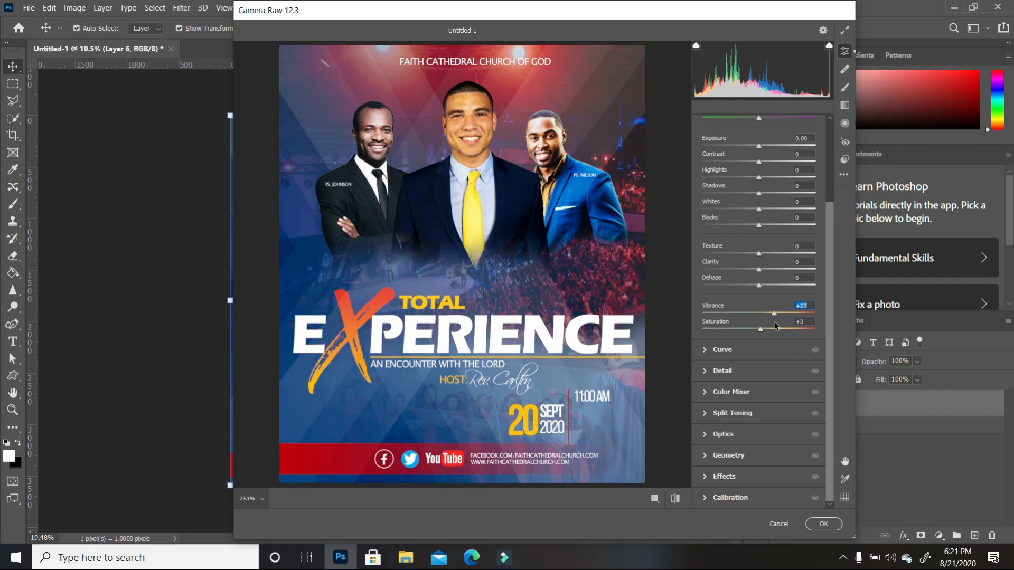
pyautogui.click(759, 163)
pyautogui.moveTo(759, 164); pyautogui.dragTo(773, 166)
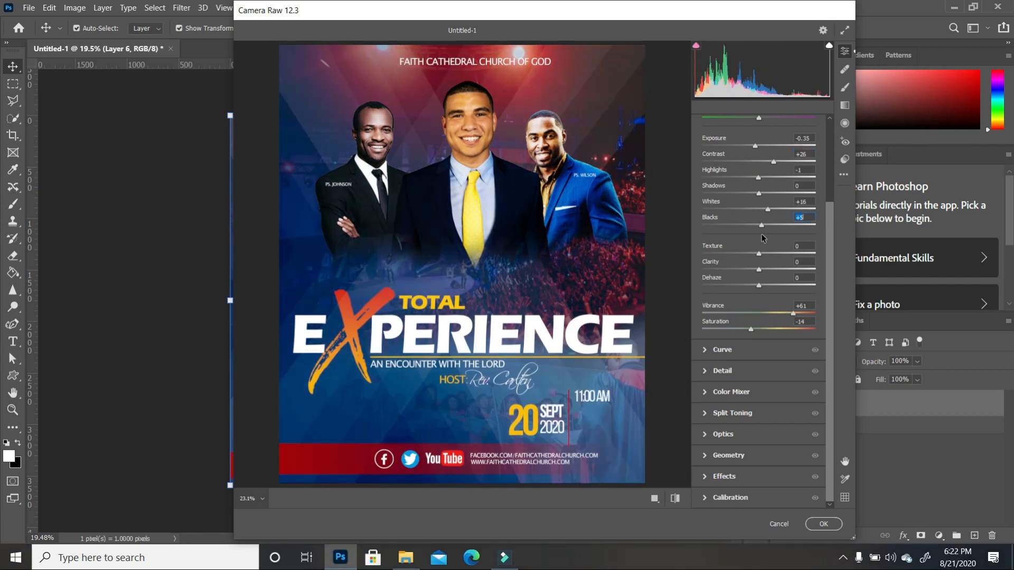
pyautogui.click(824, 524)
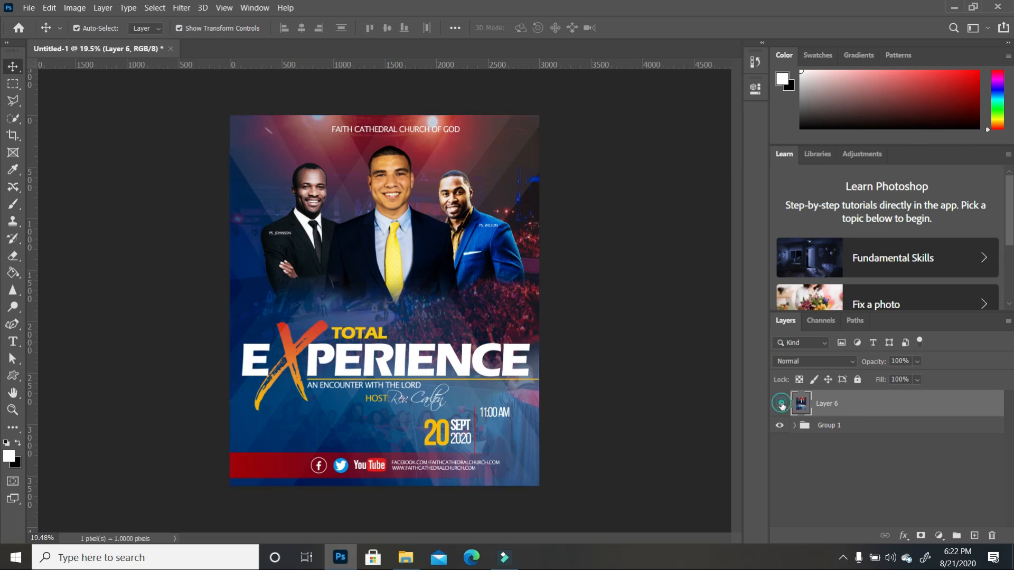
# Hide the color-corrected merged layer and show it again to compare the flyer before and after the filter.
pyautogui.click(780, 405)
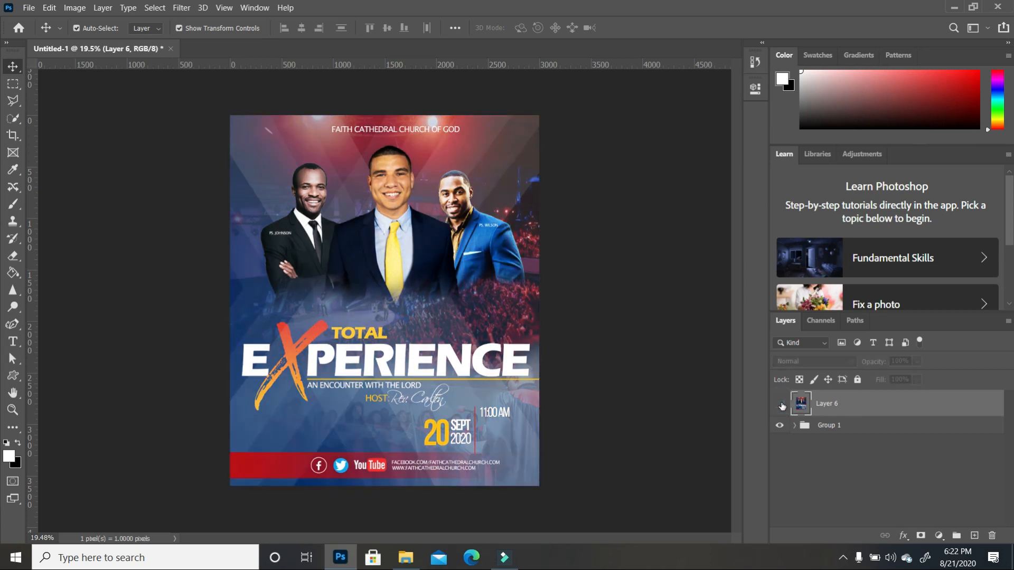
pyautogui.click(781, 405)
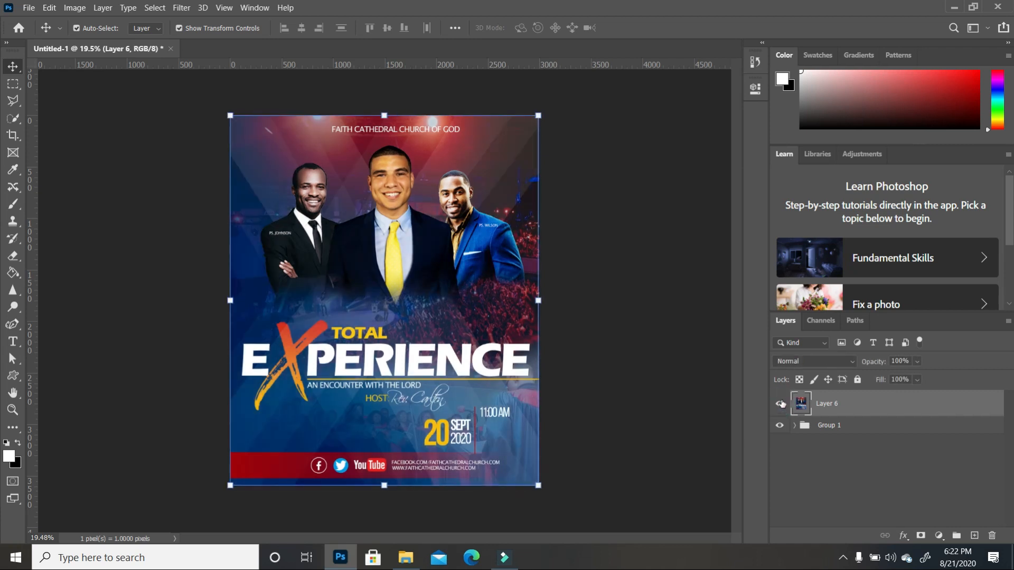